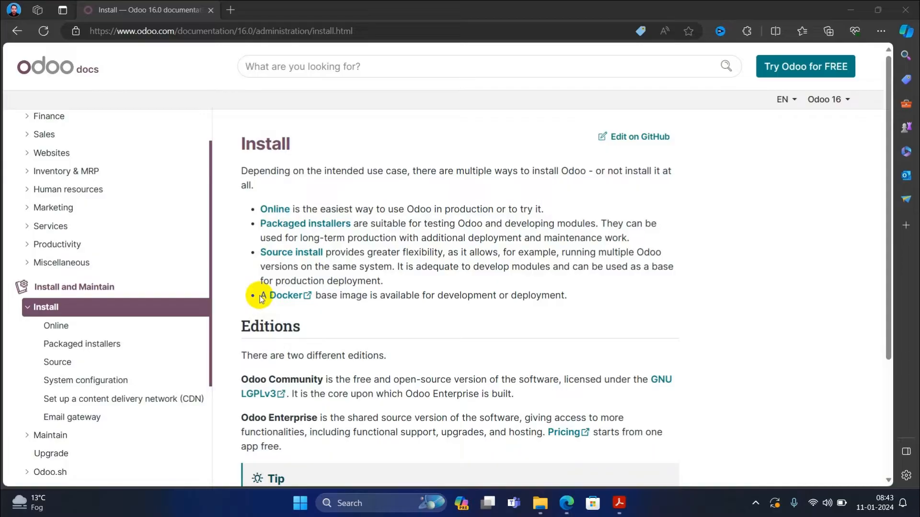
- Open the Packaged installers page from the Install page's list of install options
{"action": "scroll", "coordinate": [267, 294], "scroll_direction": "down", "scroll_amount": 3}
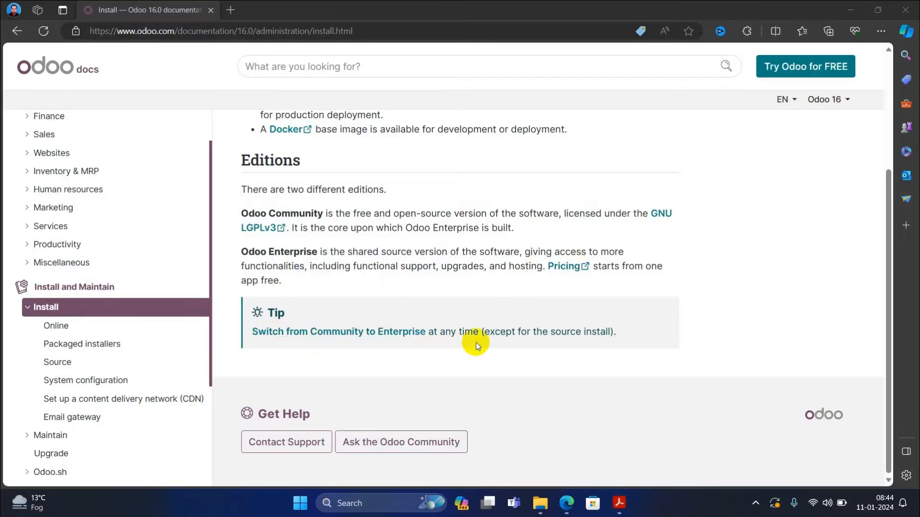
{"action": "scroll", "coordinate": [476, 342], "scroll_direction": "up", "scroll_amount": 3}
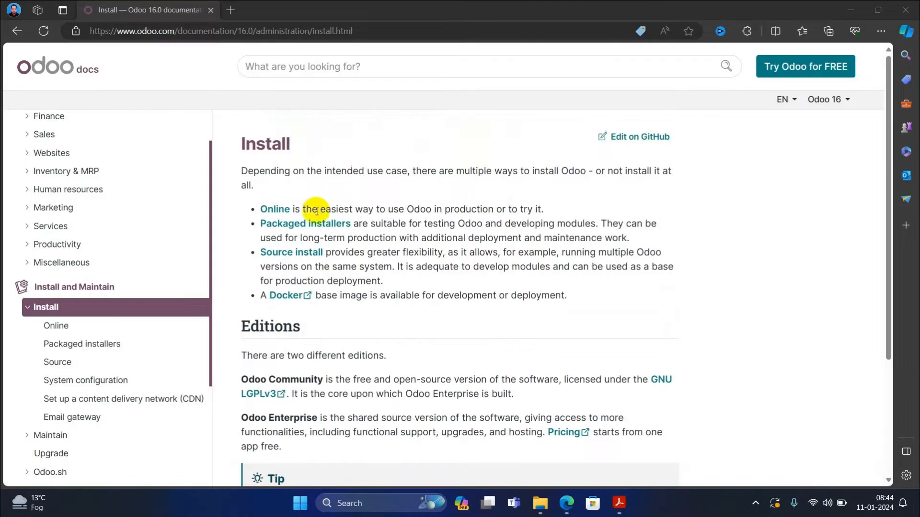
{"action": "left_click", "coordinate": [295, 226]}
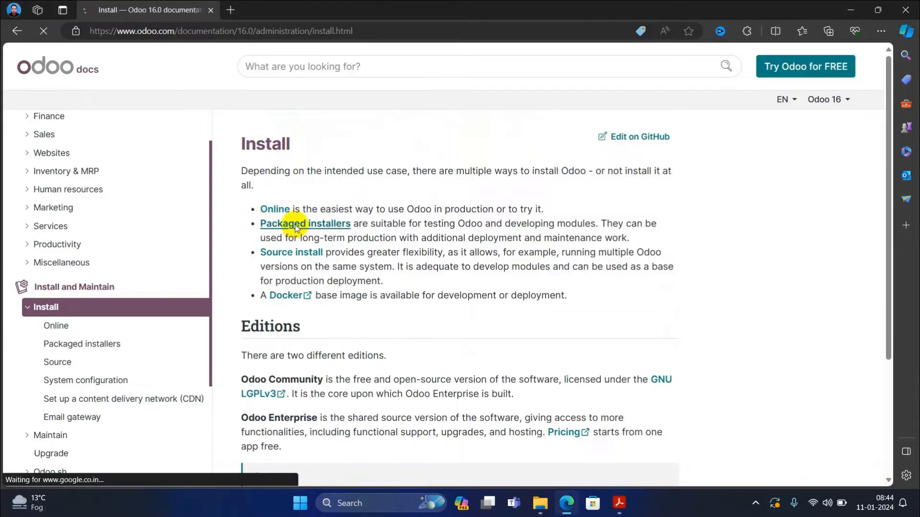
- Scroll the Packaged installers page past the Linux sections to the Windows installation steps
{"action": "scroll", "coordinate": [292, 167], "scroll_direction": "down", "scroll_amount": 2}
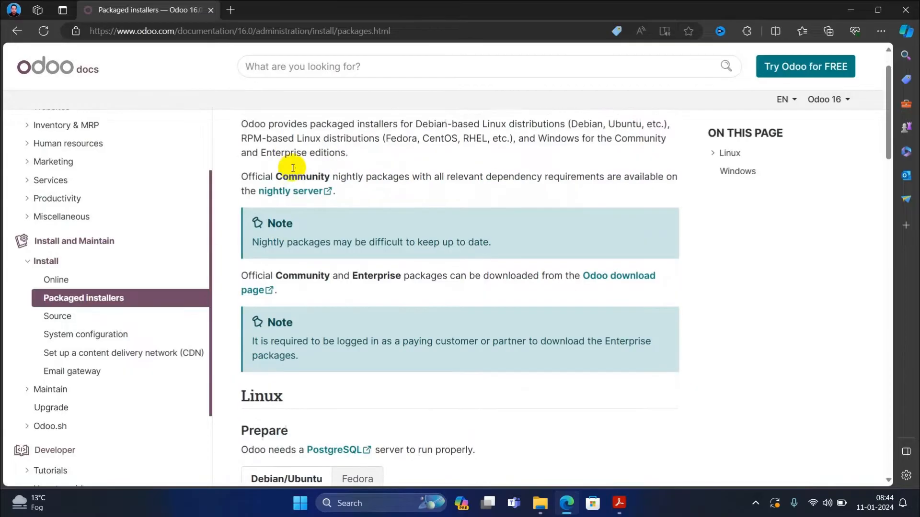
{"action": "scroll", "coordinate": [304, 160], "scroll_direction": "up", "scroll_amount": 2}
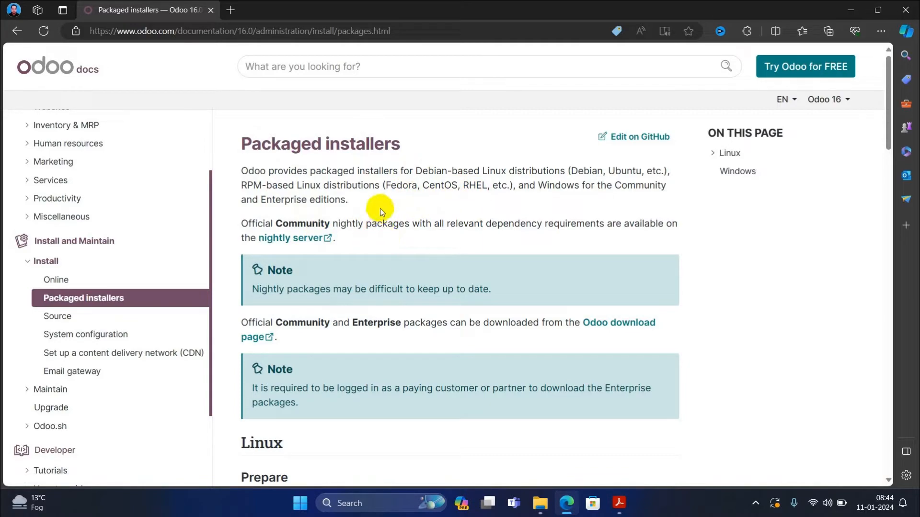
{"action": "scroll", "coordinate": [380, 209], "scroll_direction": "down", "scroll_amount": 7}
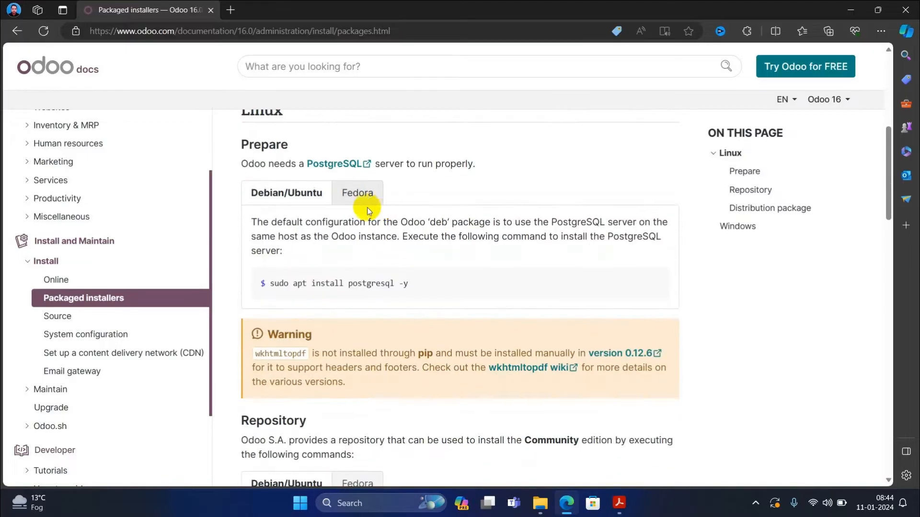
{"action": "scroll", "coordinate": [418, 206], "scroll_direction": "down", "scroll_amount": 15}
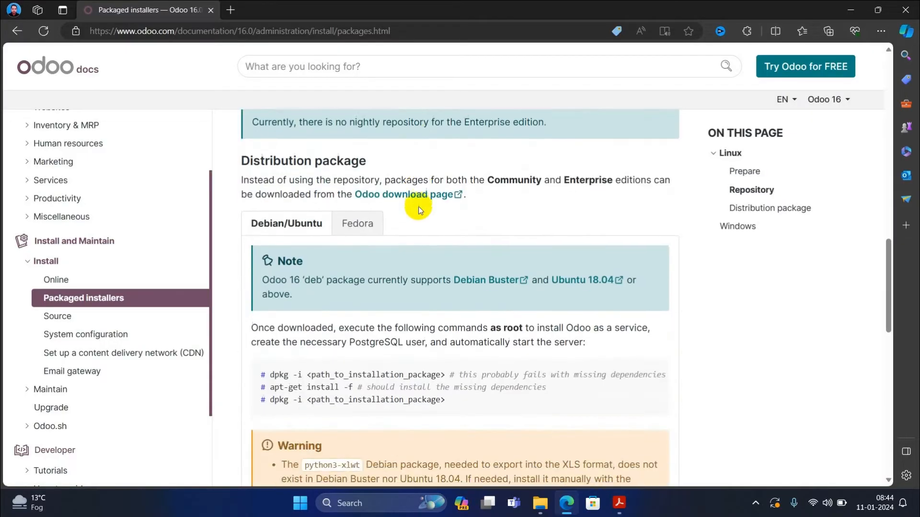
{"action": "scroll", "coordinate": [418, 206], "scroll_direction": "down", "scroll_amount": 5}
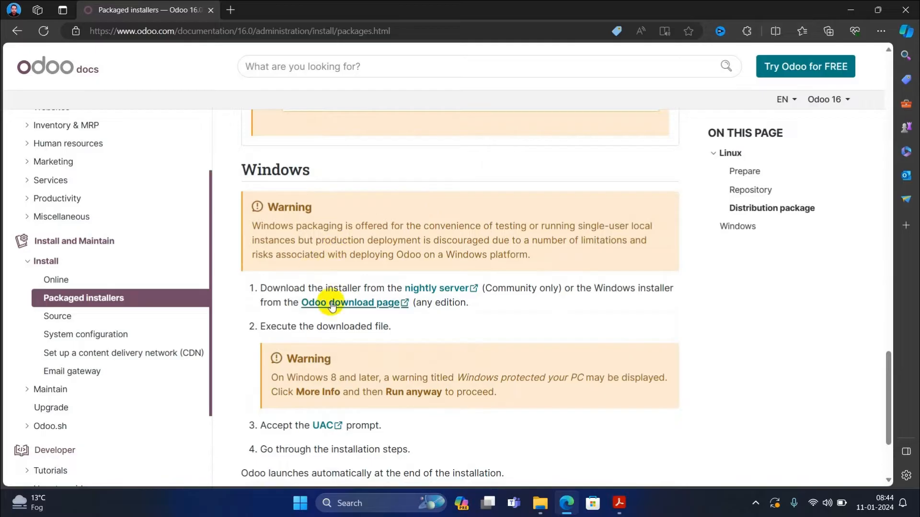
- Go to the Odoo download page and request the Odoo 17 Community installer for Windows
{"action": "left_click", "coordinate": [376, 307]}
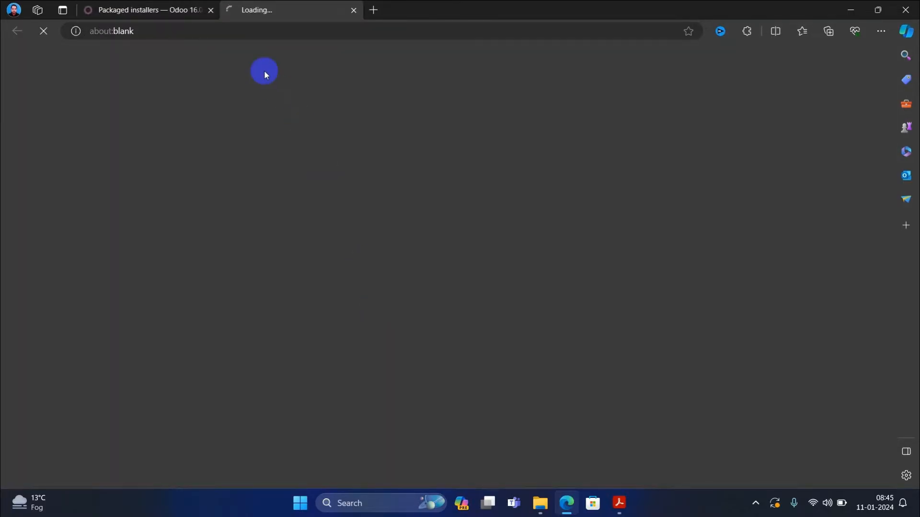
{"action": "scroll", "coordinate": [312, 287], "scroll_direction": "down", "scroll_amount": 10}
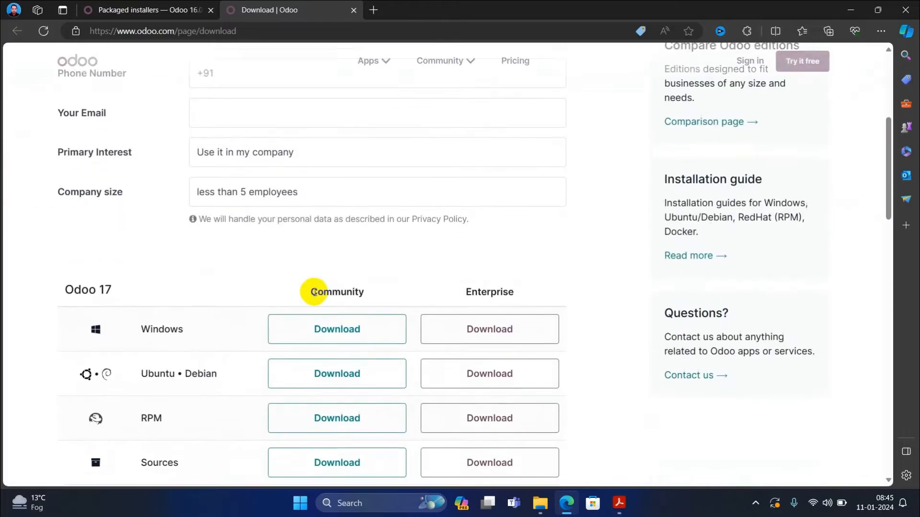
{"action": "scroll", "coordinate": [314, 293], "scroll_direction": "down", "scroll_amount": 1}
{"action": "scroll", "coordinate": [312, 293], "scroll_direction": "up", "scroll_amount": 6}
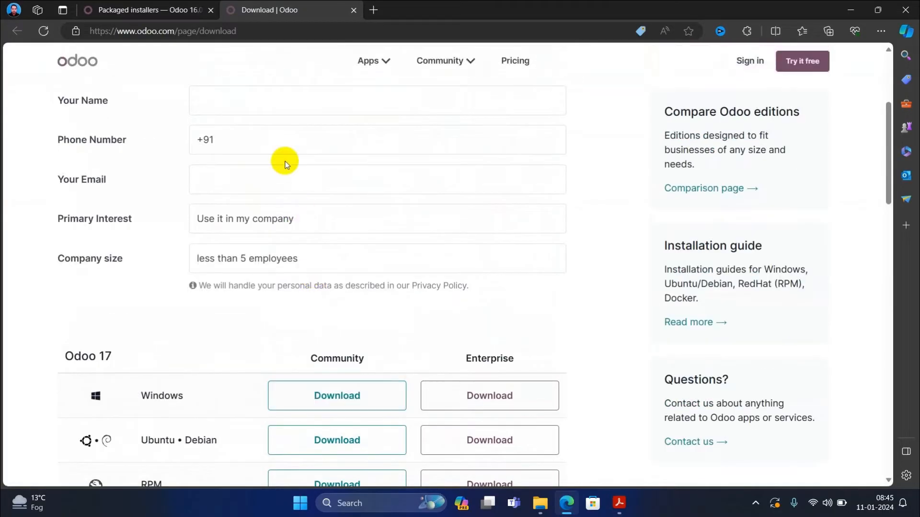
{"action": "scroll", "coordinate": [306, 288], "scroll_direction": "down", "scroll_amount": 5}
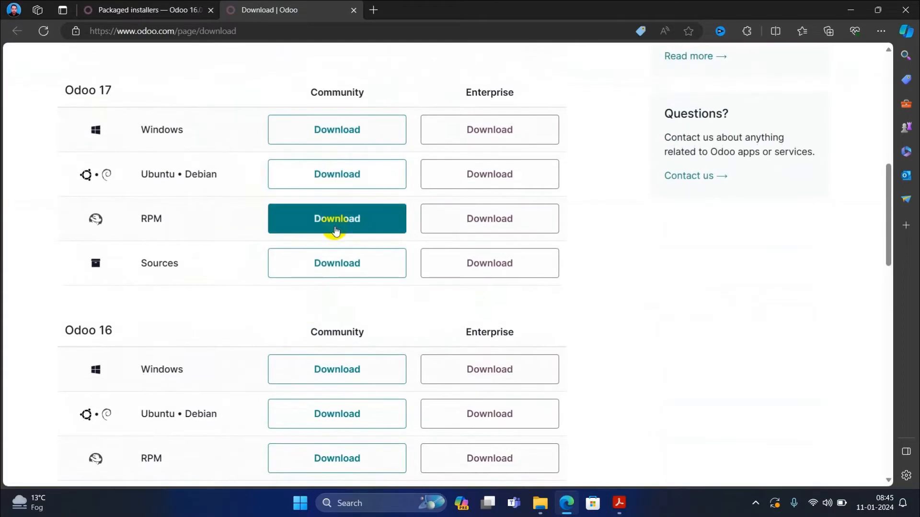
{"action": "left_click", "coordinate": [335, 135]}
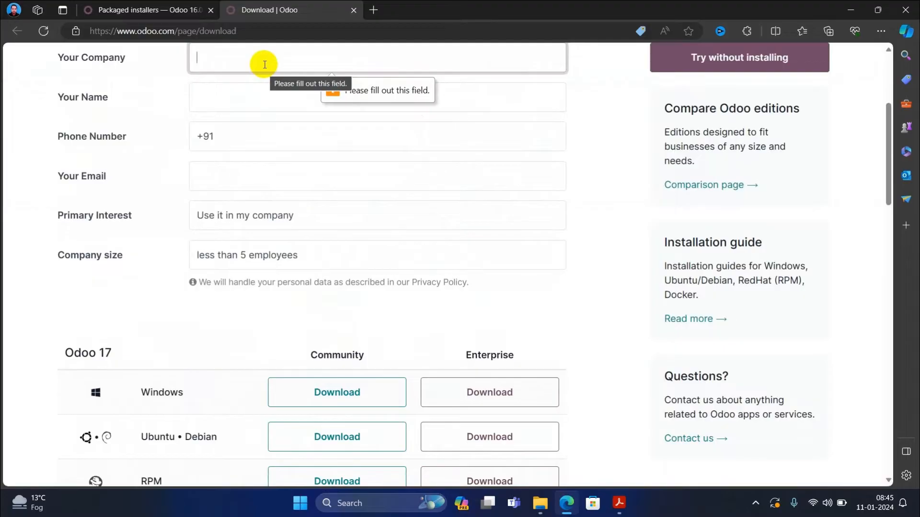
- Fill the form's company name, full name, phone number and e-mail address fields
{"action": "type", "text": "te"}
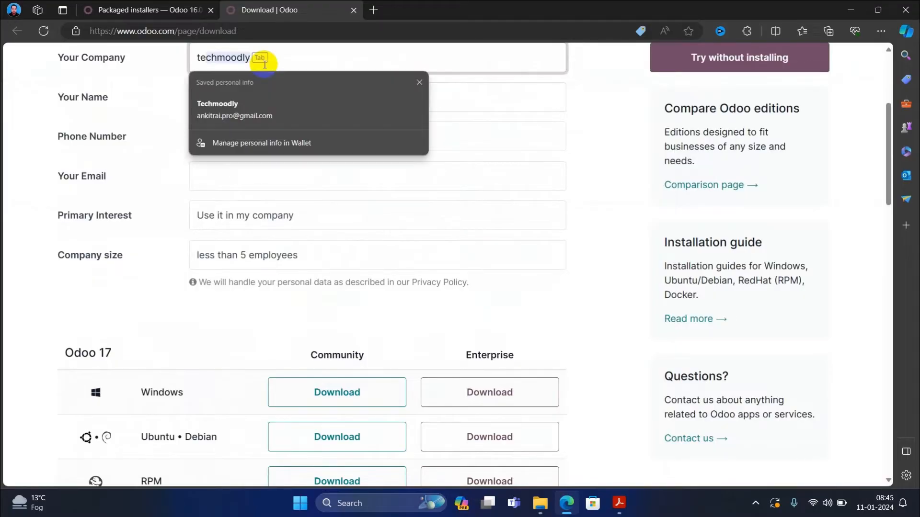
{"action": "key", "text": "Tab"}
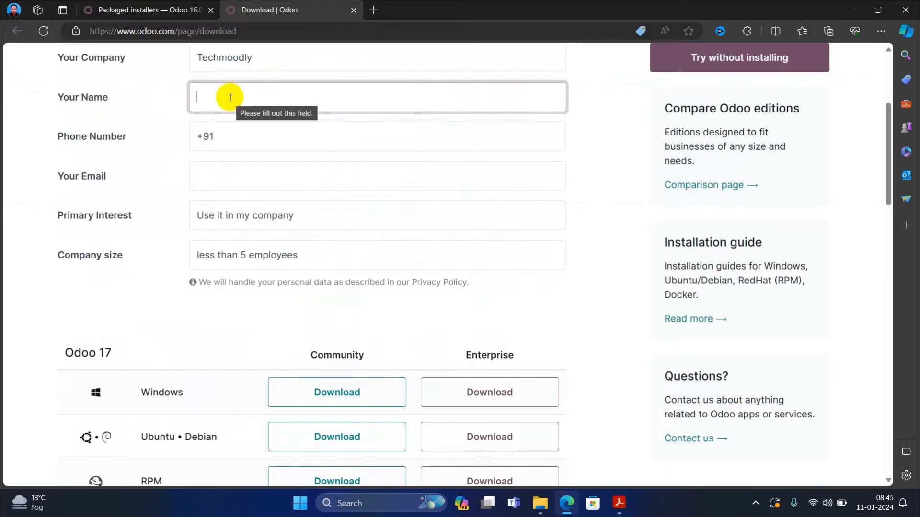
{"action": "key", "text": "Caps_Lock"}
{"action": "key", "text": "Caps_Lock"}
{"action": "type", "text": "teh="}
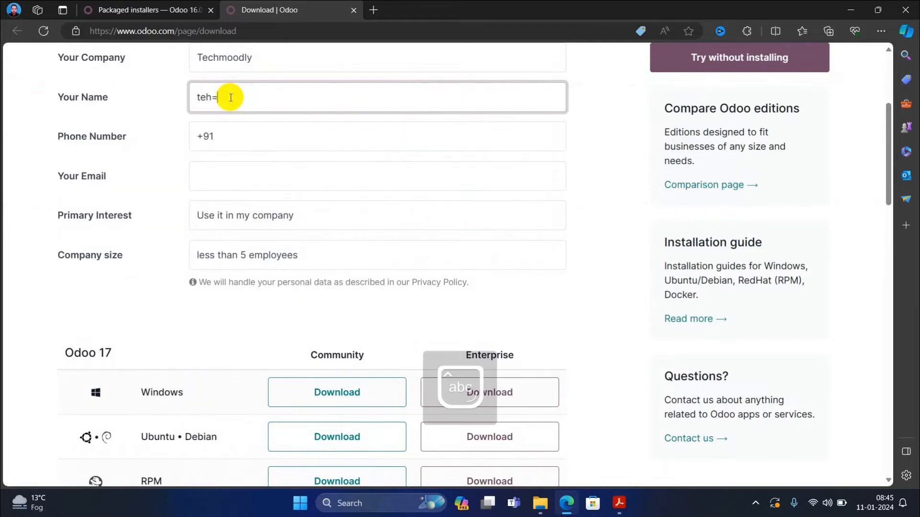
{"action": "key", "text": "BackSpace"}
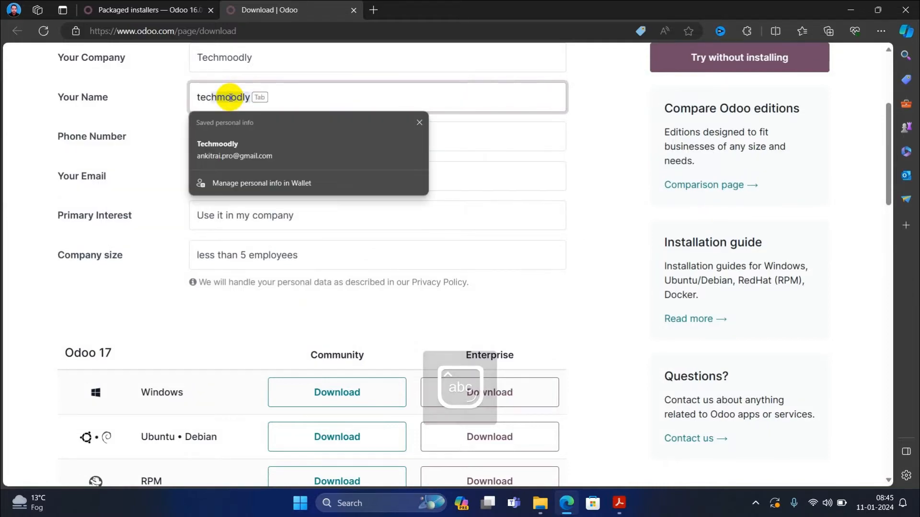
{"action": "key", "text": "Tab"}
{"action": "left_click", "coordinate": [232, 138]}
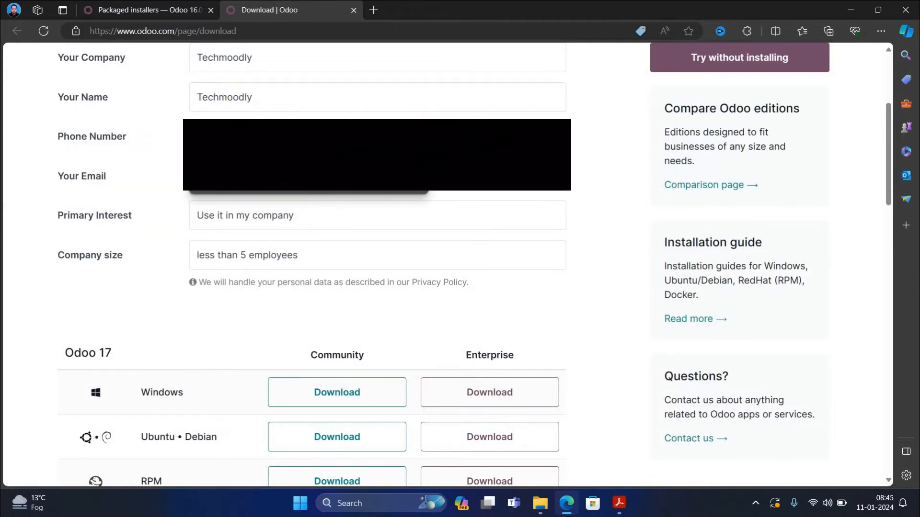
{"action": "left_click", "coordinate": [233, 179]}
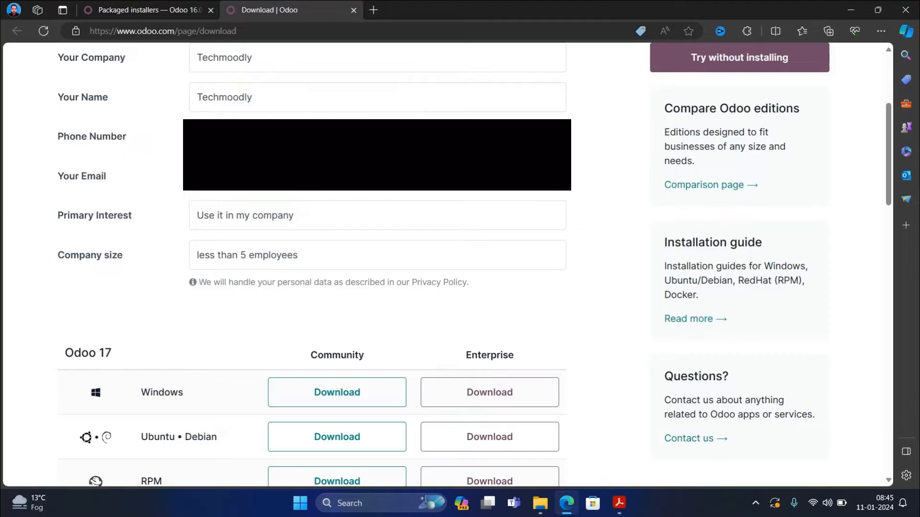
{"action": "left_click", "coordinate": [195, 176]}
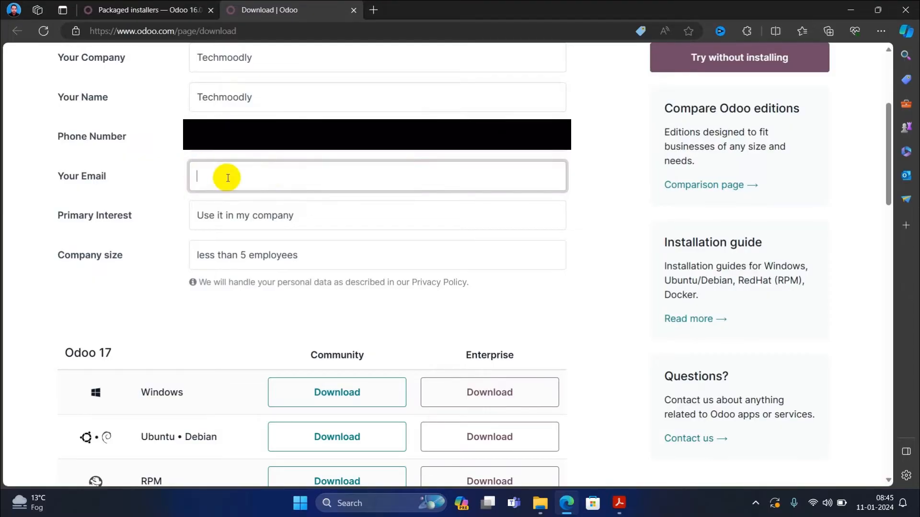
- Set Primary Interest to 'I am a teacher or a student'
{"action": "left_click", "coordinate": [245, 215]}
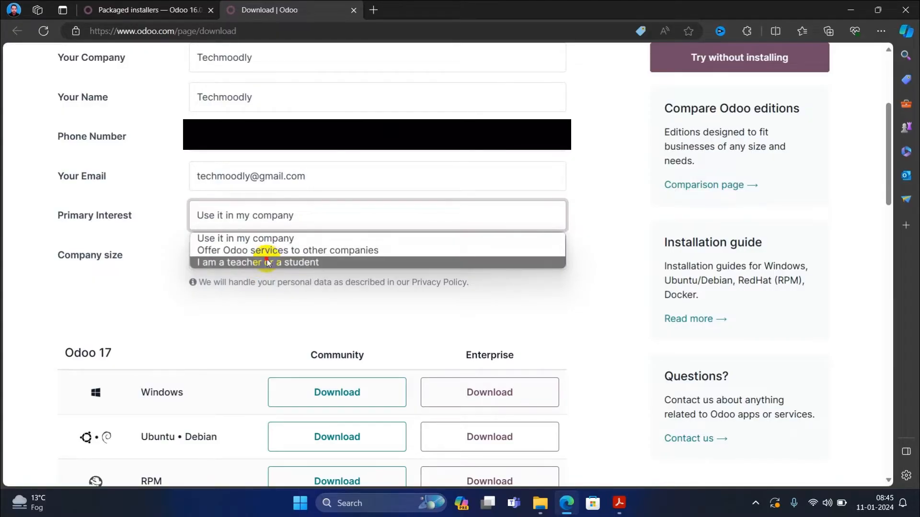
{"action": "left_click", "coordinate": [267, 262]}
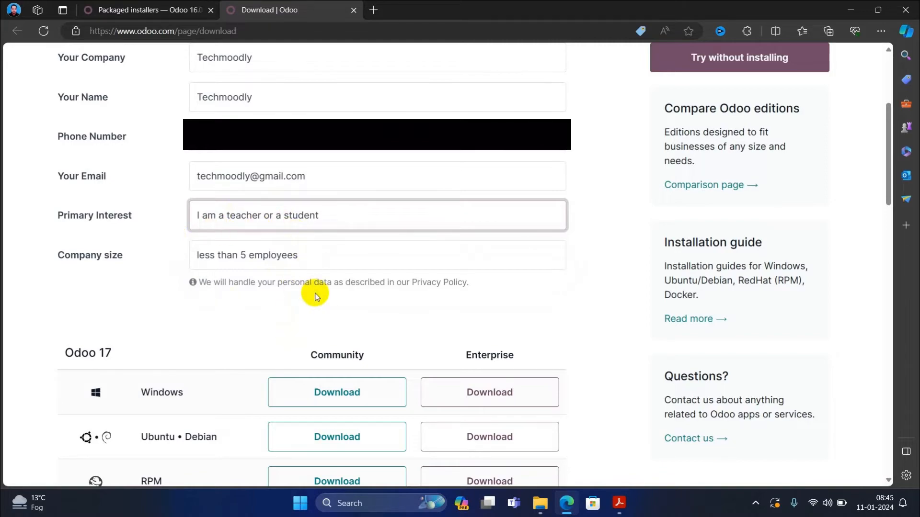
{"action": "scroll", "coordinate": [314, 297], "scroll_direction": "down", "scroll_amount": 4}
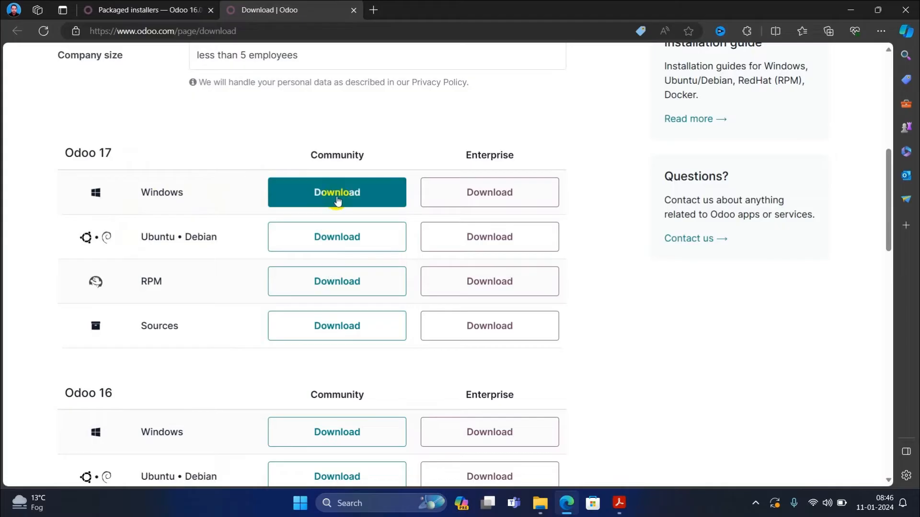
- Download odoo_17.0.latest.exe for Windows Community and show it in the Downloads folder
{"action": "left_click", "coordinate": [337, 201]}
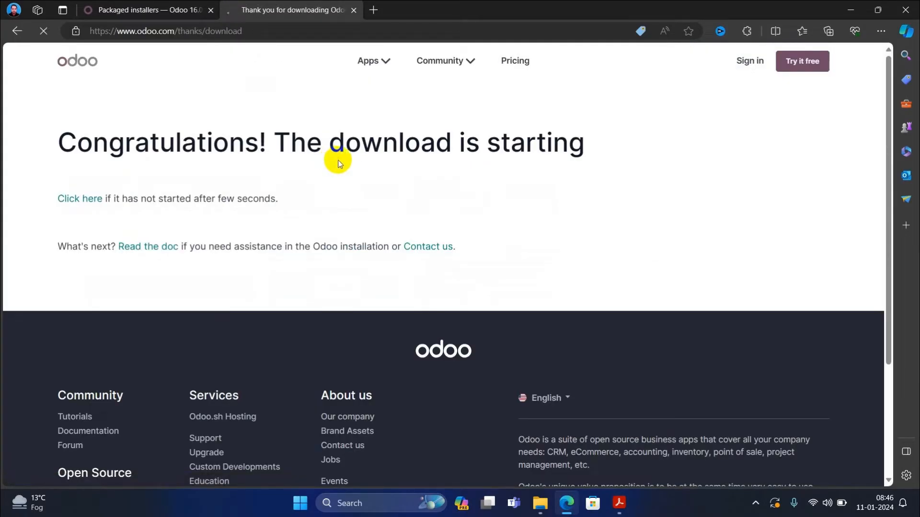
{"action": "left_click", "coordinate": [84, 208]}
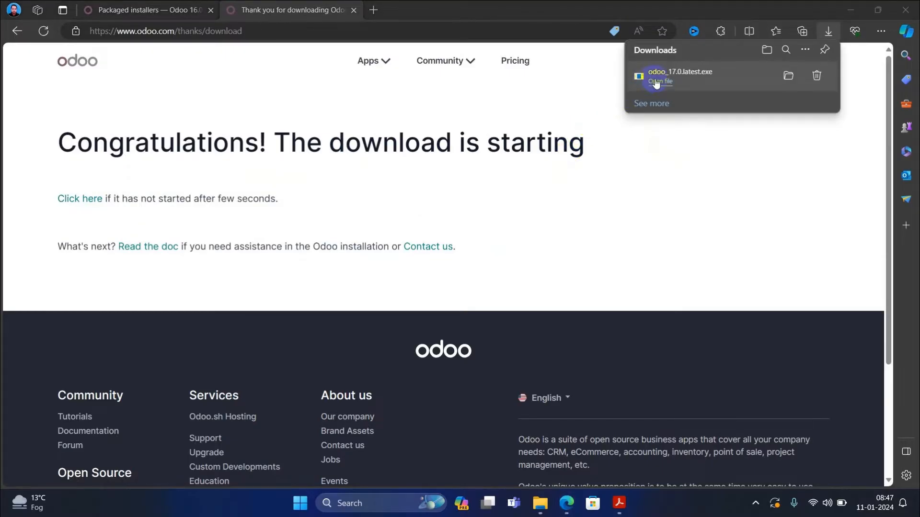
{"action": "left_click", "coordinate": [771, 76]}
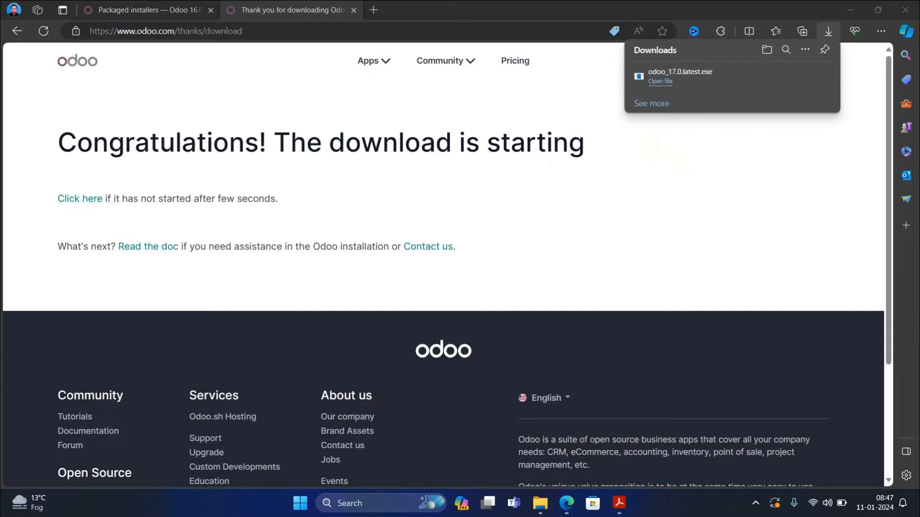
{"action": "left_click_drag", "start_coordinate": [829, 157], "coordinate": [427, 71]}
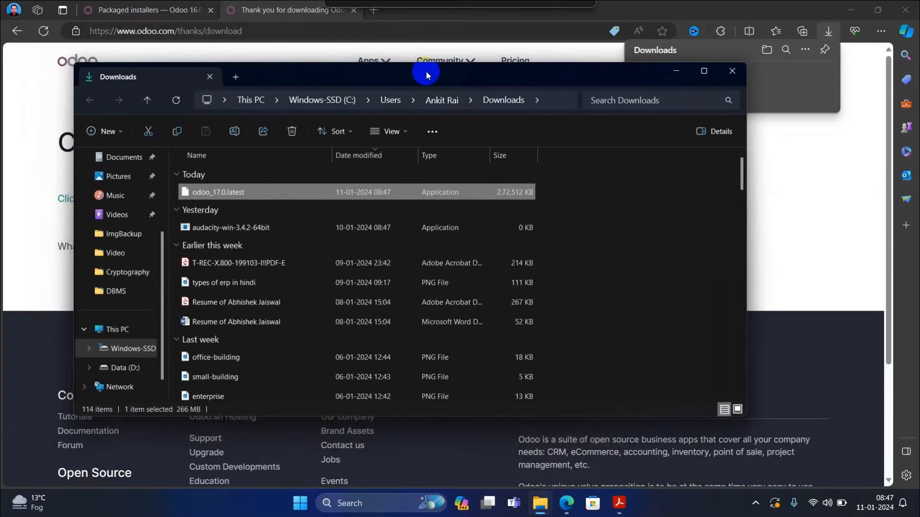
- Run odoo_17.0.latest from the Downloads folder to bring up the Installer Language dialog
{"action": "double_click", "coordinate": [272, 191]}
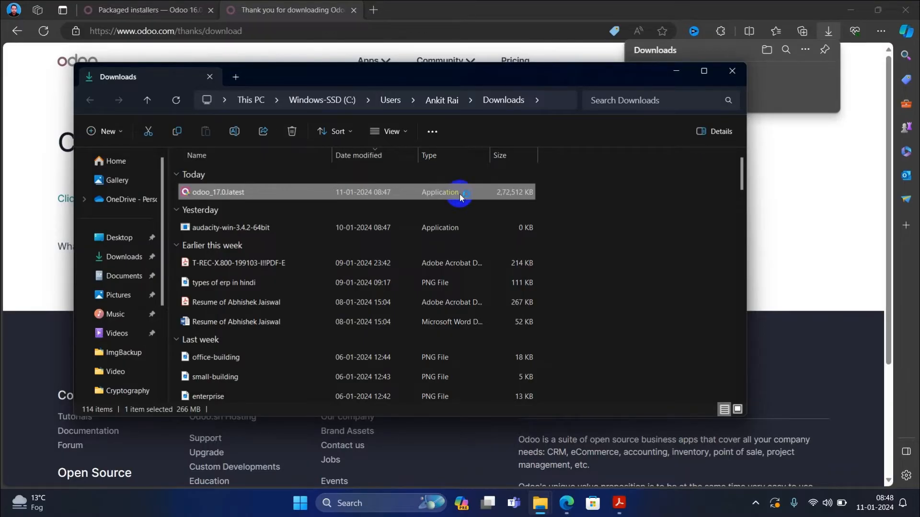
{"action": "double_click", "coordinate": [459, 194]}
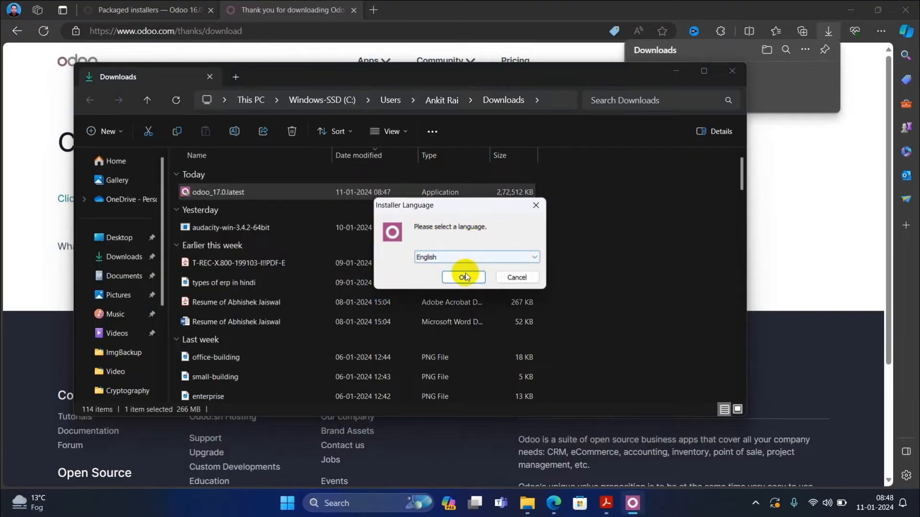
- Confirm English as installer language, pass the welcome page and accept the LGPLv3 license
{"action": "left_click", "coordinate": [464, 277]}
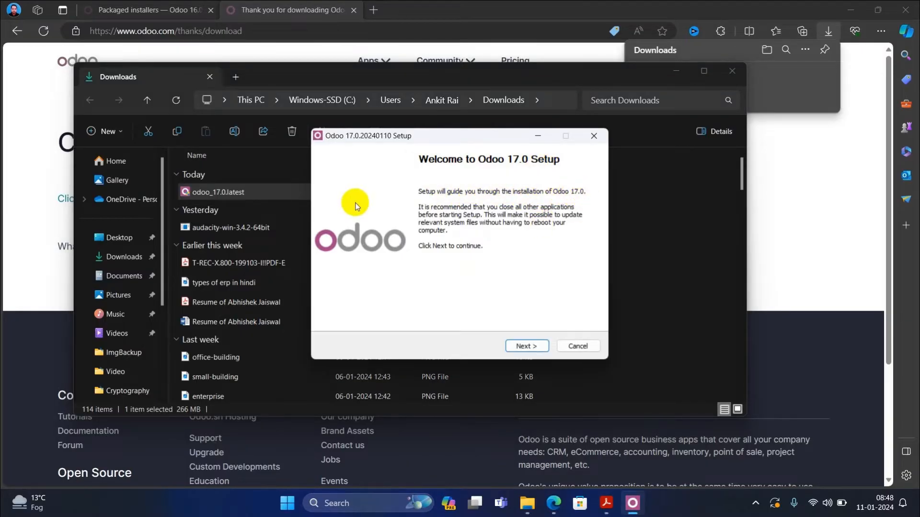
{"action": "left_click", "coordinate": [526, 346]}
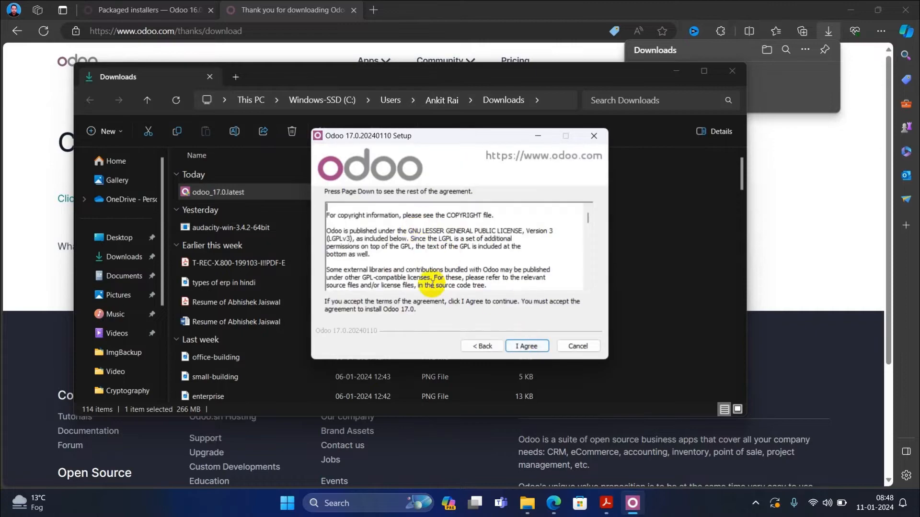
{"action": "scroll", "coordinate": [456, 245], "scroll_direction": "down", "scroll_amount": 5}
{"action": "scroll", "coordinate": [458, 259], "scroll_direction": "down", "scroll_amount": 12}
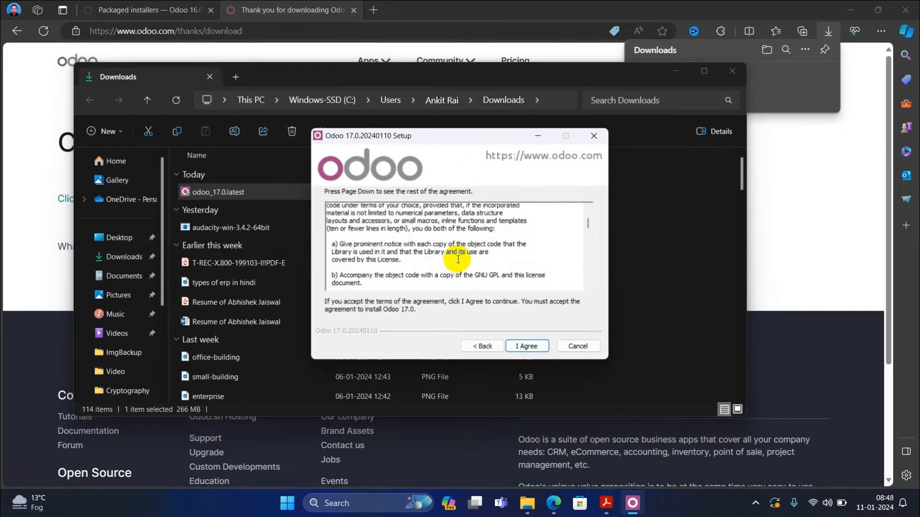
{"action": "left_click", "coordinate": [526, 346]}
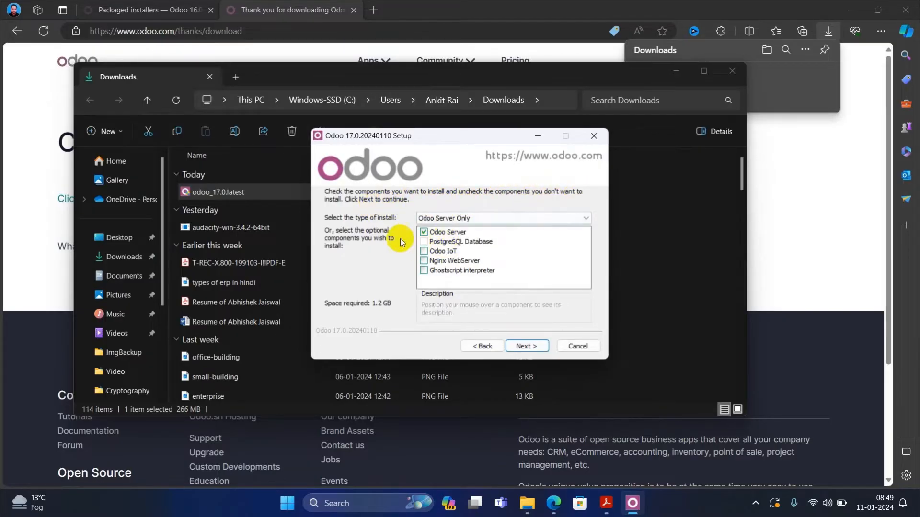
- Select 'Odoo Server And PostgreSQL Server' as the install type and continue
{"action": "left_click", "coordinate": [462, 217]}
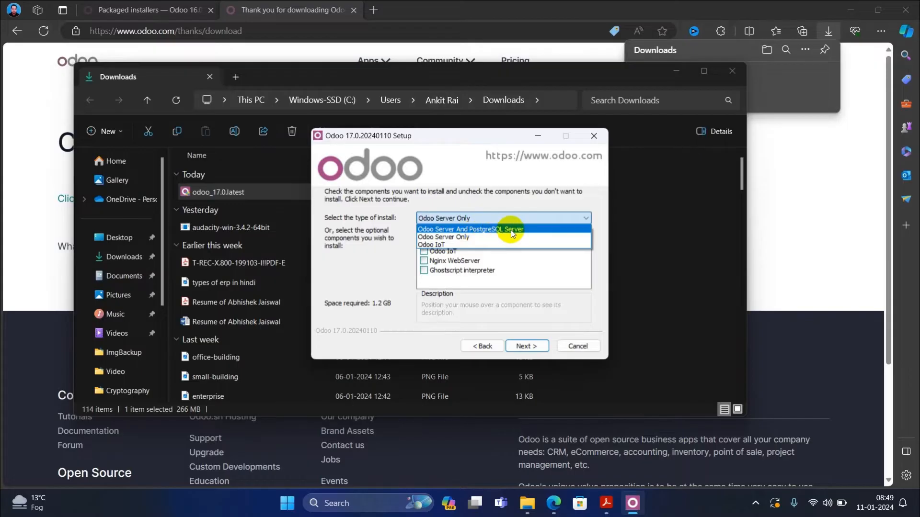
{"action": "left_click", "coordinate": [480, 230]}
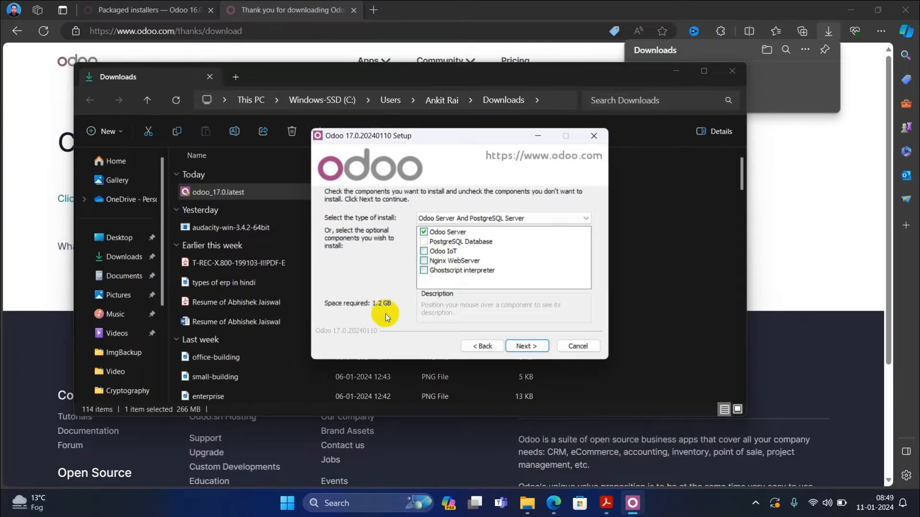
{"action": "left_click", "coordinate": [516, 347]}
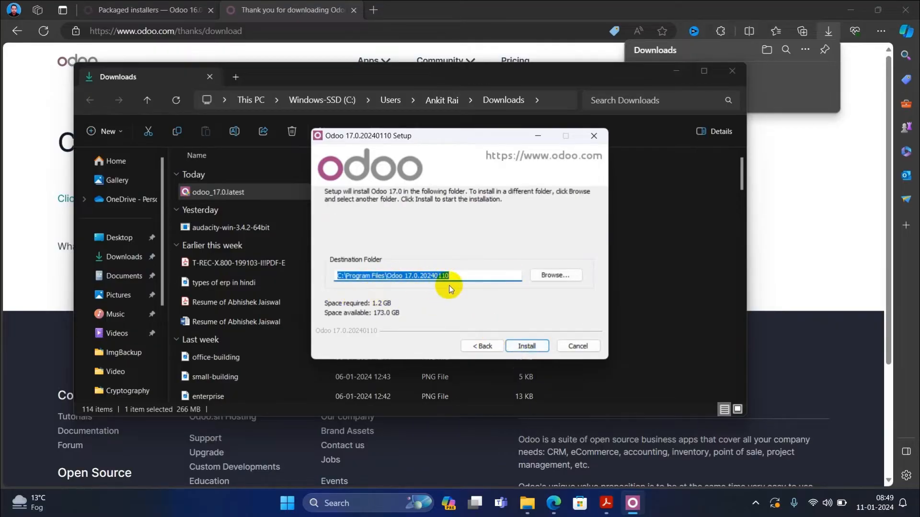
- Browse for the install location to the Installed Programs folder on Data (D:)
{"action": "left_click", "coordinate": [556, 277]}
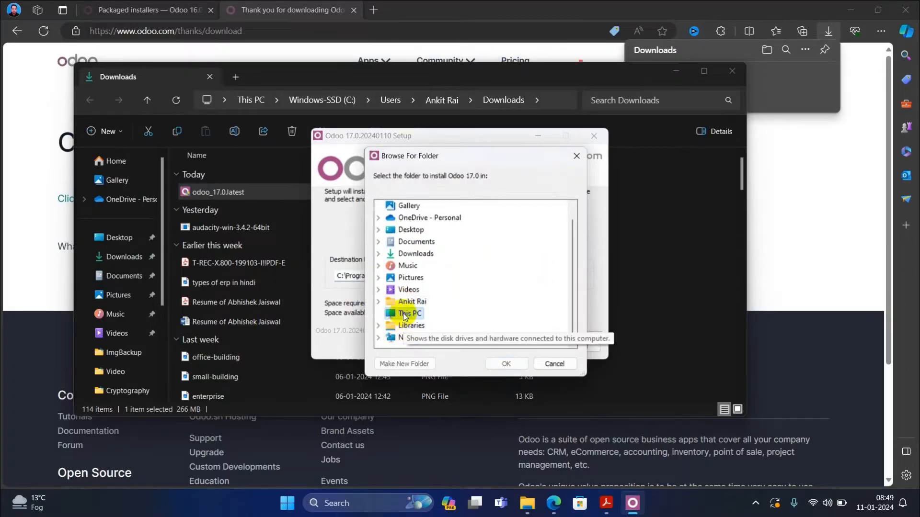
{"action": "left_click", "coordinate": [408, 314]}
{"action": "double_click", "coordinate": [431, 326]}
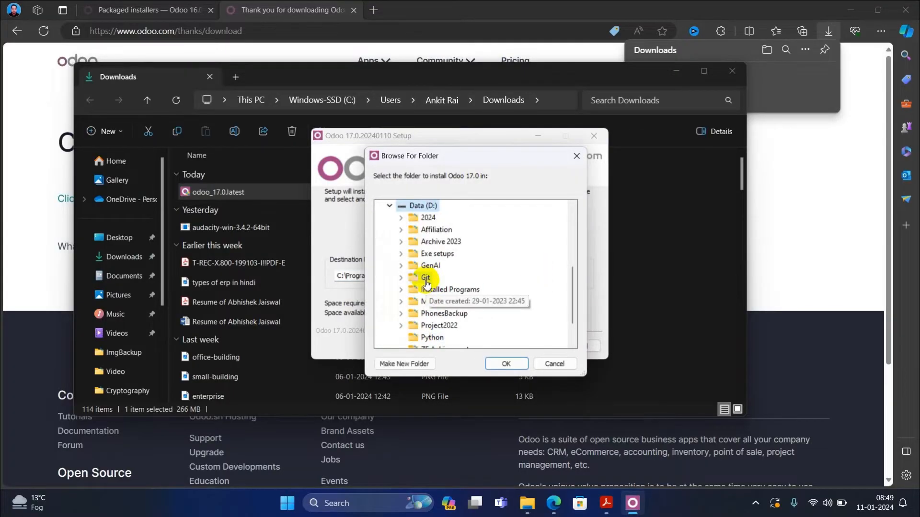
{"action": "scroll", "coordinate": [429, 302], "scroll_direction": "down", "scroll_amount": 1}
{"action": "scroll", "coordinate": [429, 302], "scroll_direction": "up", "scroll_amount": 1}
{"action": "double_click", "coordinate": [434, 253]}
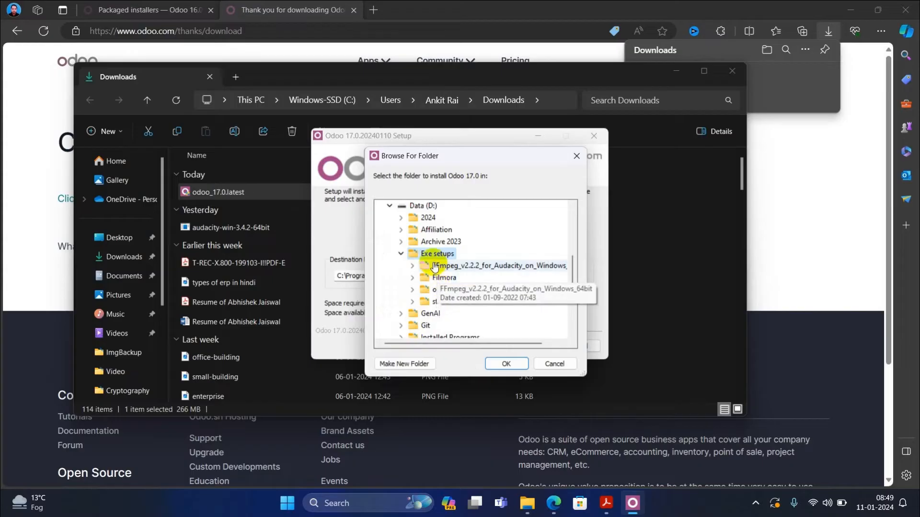
{"action": "left_click", "coordinate": [401, 254]}
{"action": "double_click", "coordinate": [415, 290]}
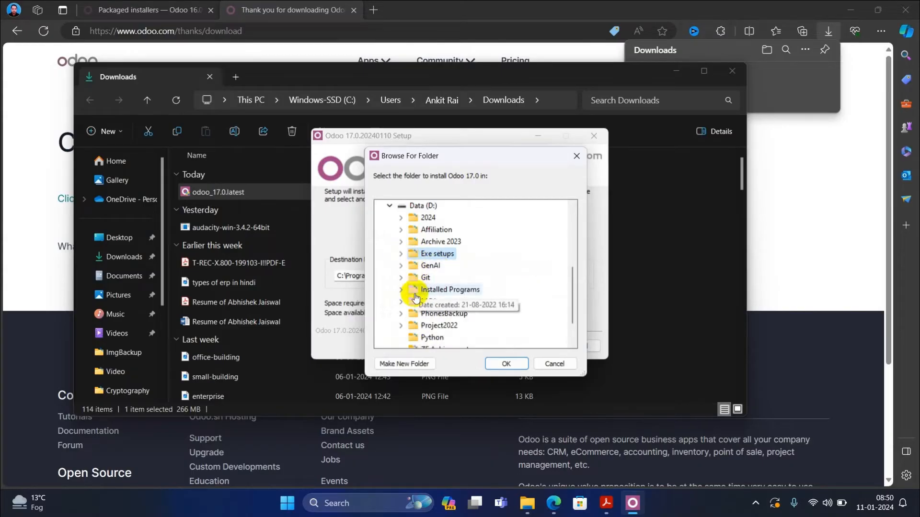
{"action": "scroll", "coordinate": [415, 292], "scroll_direction": "down", "scroll_amount": 3}
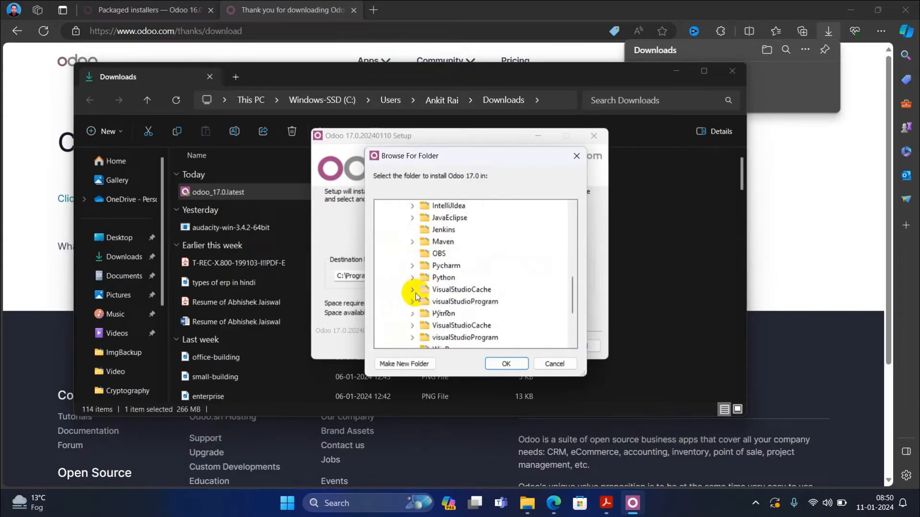
{"action": "scroll", "coordinate": [416, 294], "scroll_direction": "up", "scroll_amount": 2}
{"action": "scroll", "coordinate": [416, 346], "scroll_direction": "up", "scroll_amount": 2}
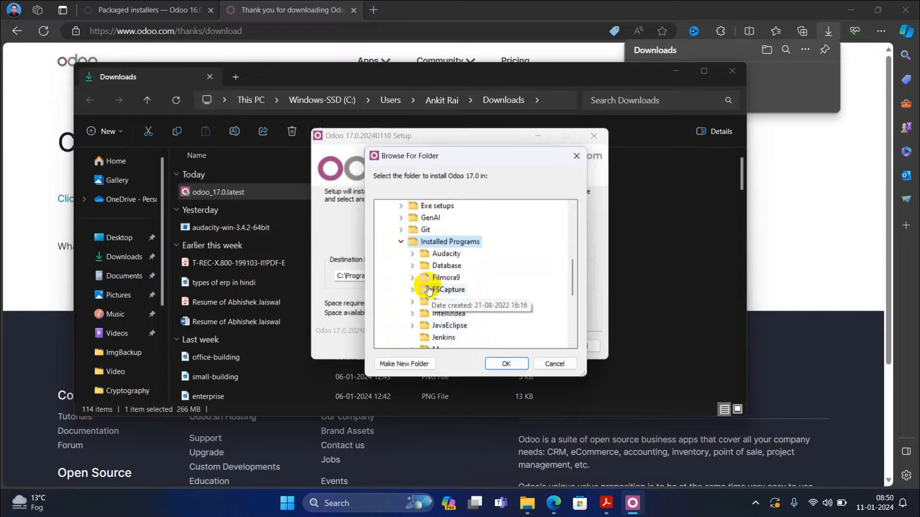
- Create a new folder named Oodo17 there and set it as the destination
{"action": "left_click", "coordinate": [404, 364]}
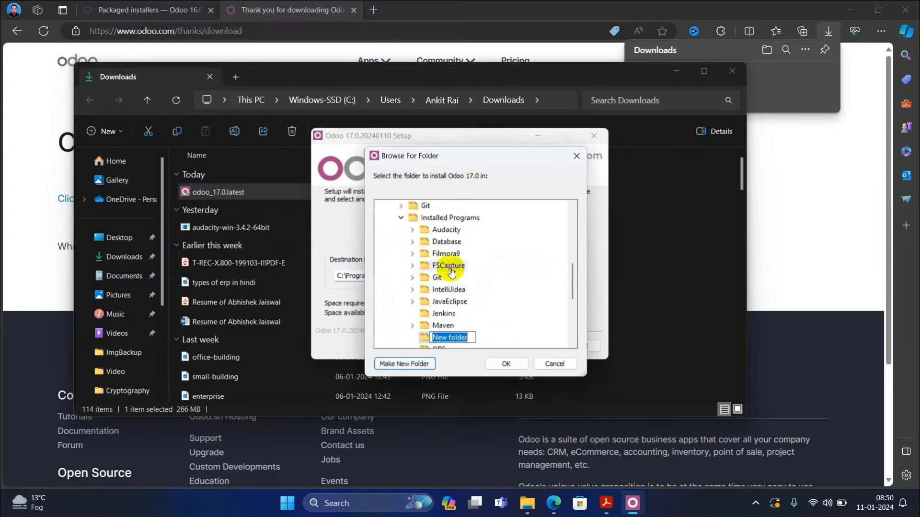
{"action": "type", "text": "Oodo17"}
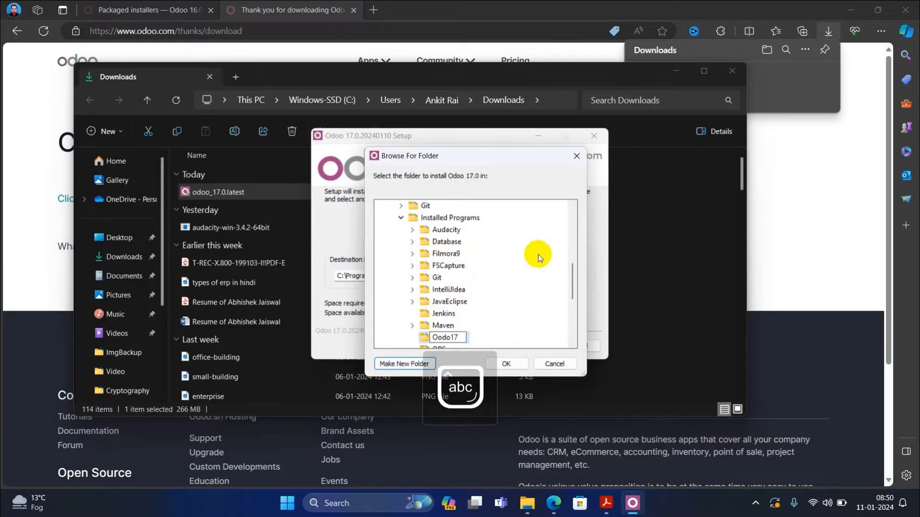
{"action": "left_click", "coordinate": [450, 335]}
{"action": "left_click", "coordinate": [502, 363]}
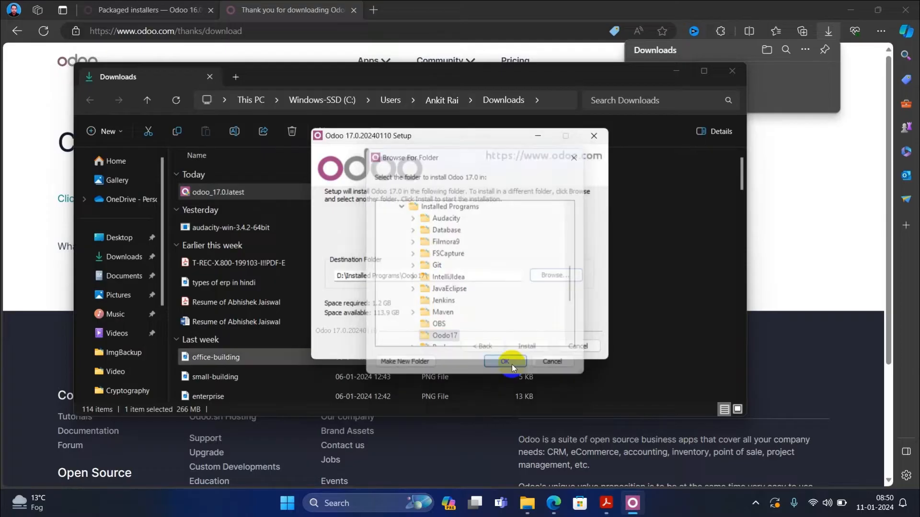
- Install Odoo into D:\Installed Programs\Oodo17 with the extraction details log shown
{"action": "left_click", "coordinate": [527, 349]}
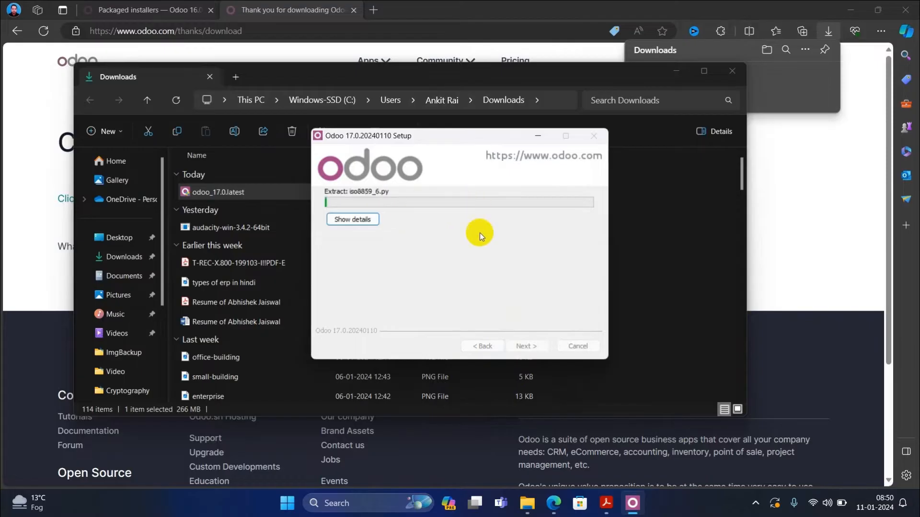
{"action": "left_click", "coordinate": [366, 222]}
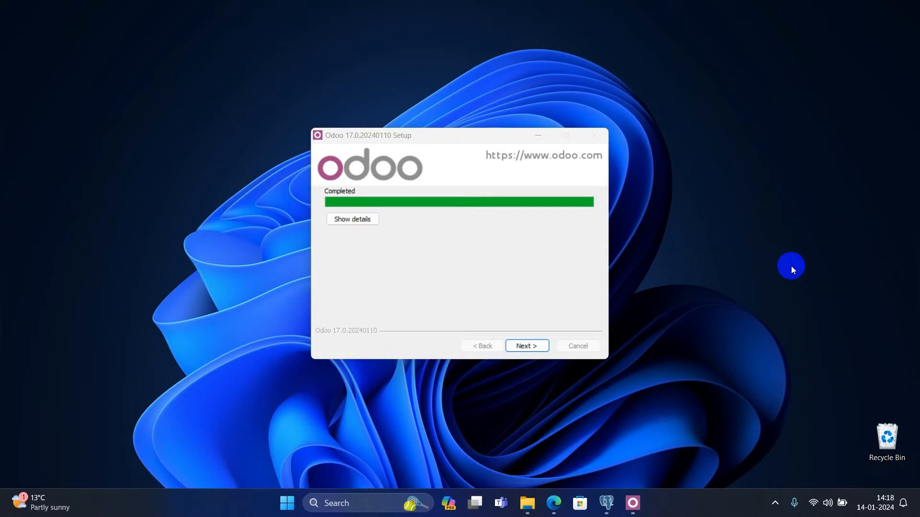
- Finish setup with 'Start Odoo' ticked to open the localhost:8069 database manager
{"action": "left_click", "coordinate": [540, 349]}
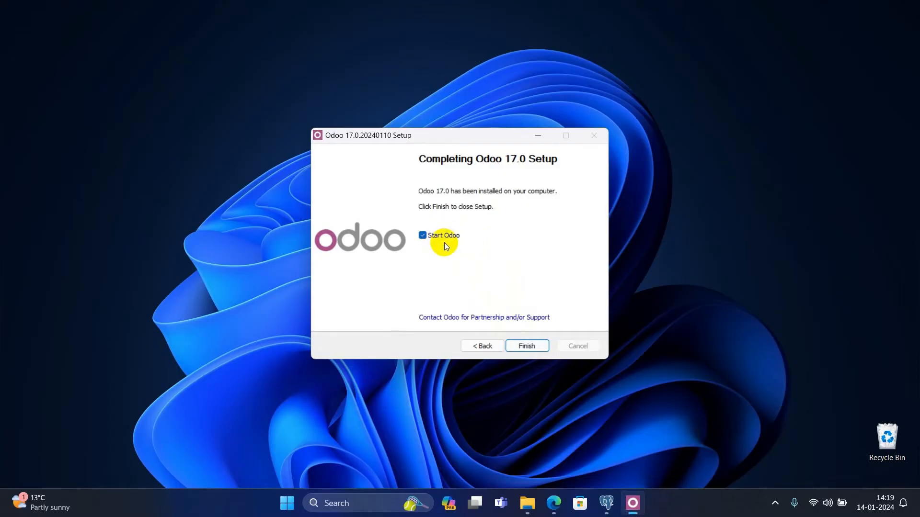
{"action": "left_click", "coordinate": [527, 346]}
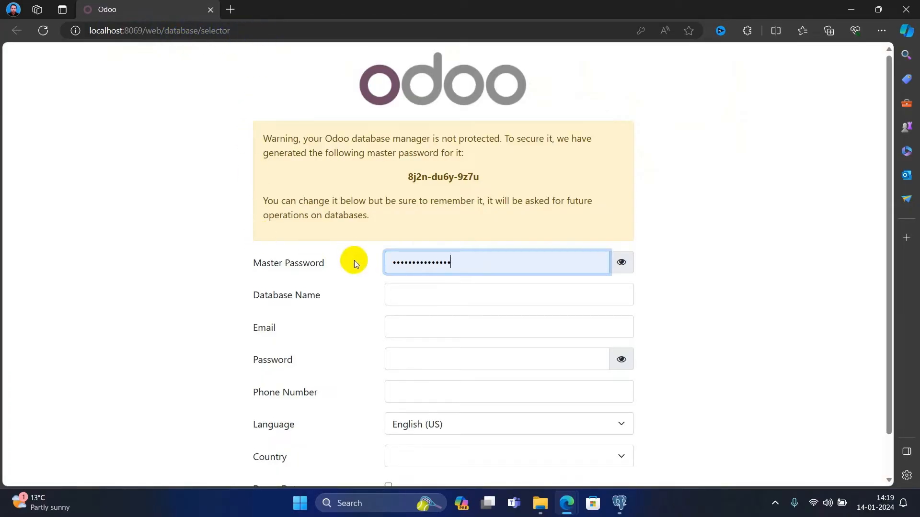
- Reveal the Master Password as plain text and select it, then switch to File Explorer's Downloads folder
{"action": "scroll", "coordinate": [355, 263], "scroll_direction": "down", "scroll_amount": 1}
{"action": "scroll", "coordinate": [355, 266], "scroll_direction": "up", "scroll_amount": 1}
{"action": "scroll", "coordinate": [498, 359], "scroll_direction": "down", "scroll_amount": 1}
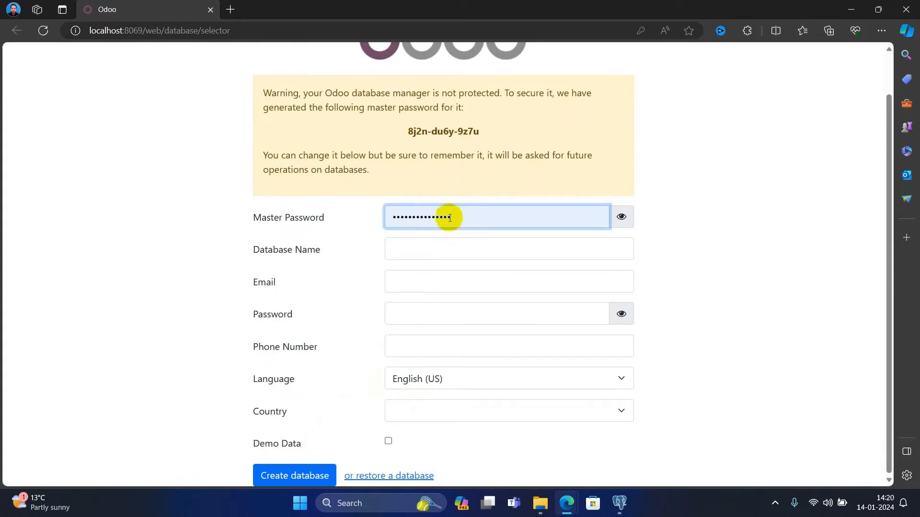
{"action": "left_click", "coordinate": [619, 216]}
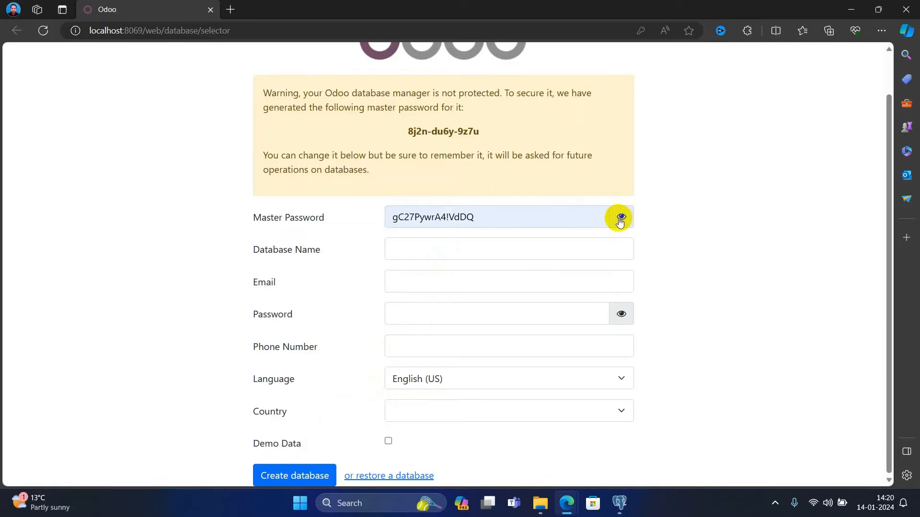
{"action": "triple_click", "coordinate": [496, 219]}
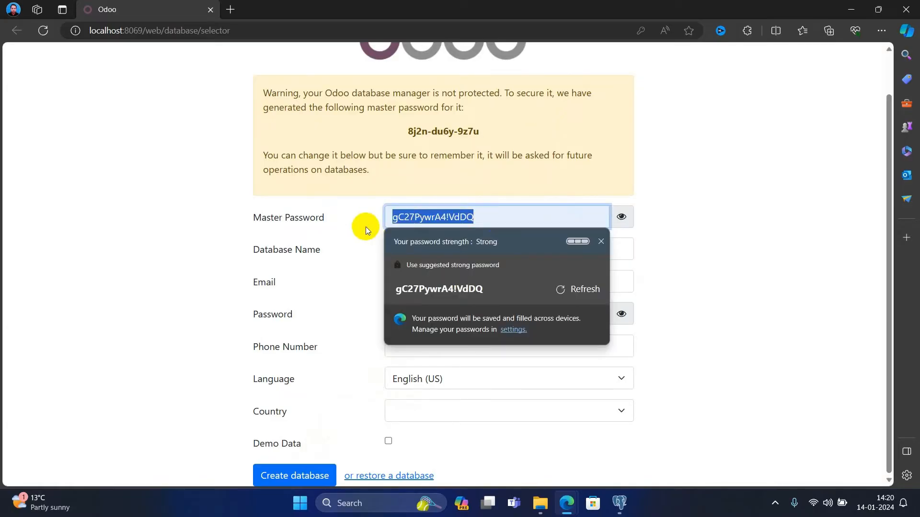
{"action": "left_click", "coordinate": [363, 241]}
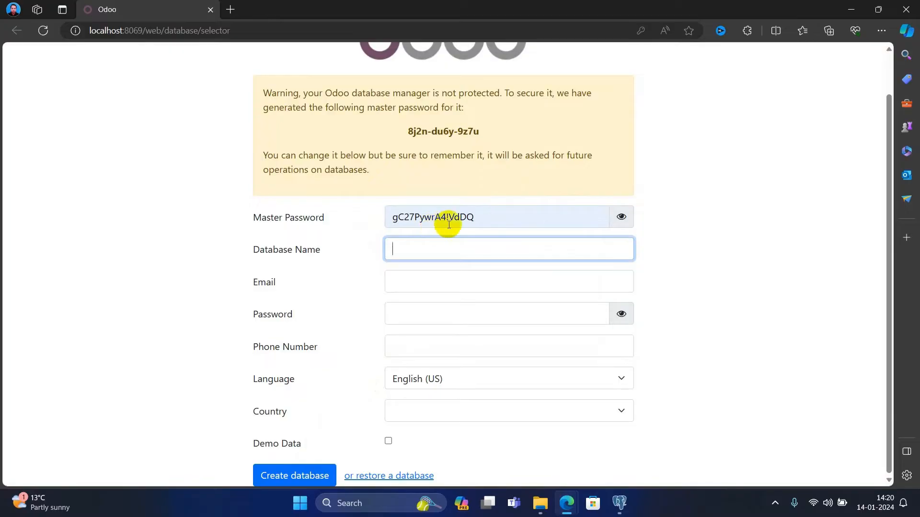
{"action": "triple_click", "coordinate": [483, 219]}
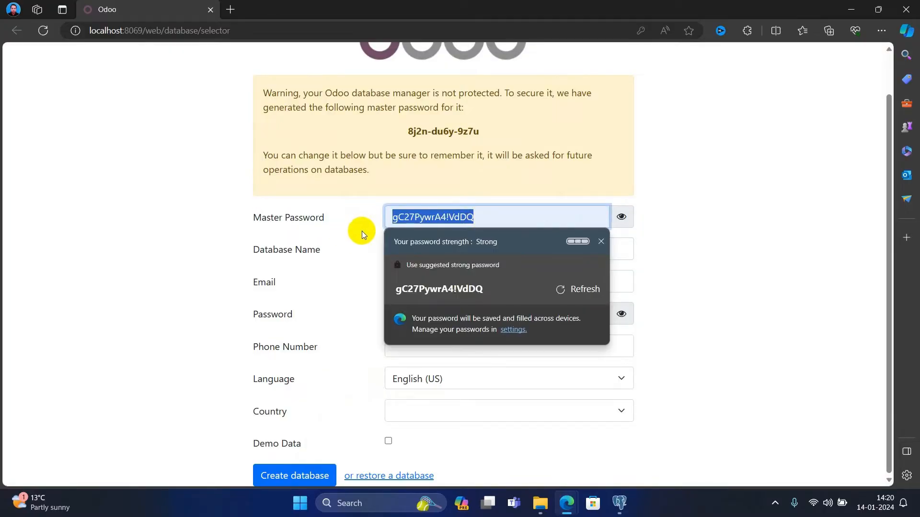
{"action": "left_click", "coordinate": [361, 231]}
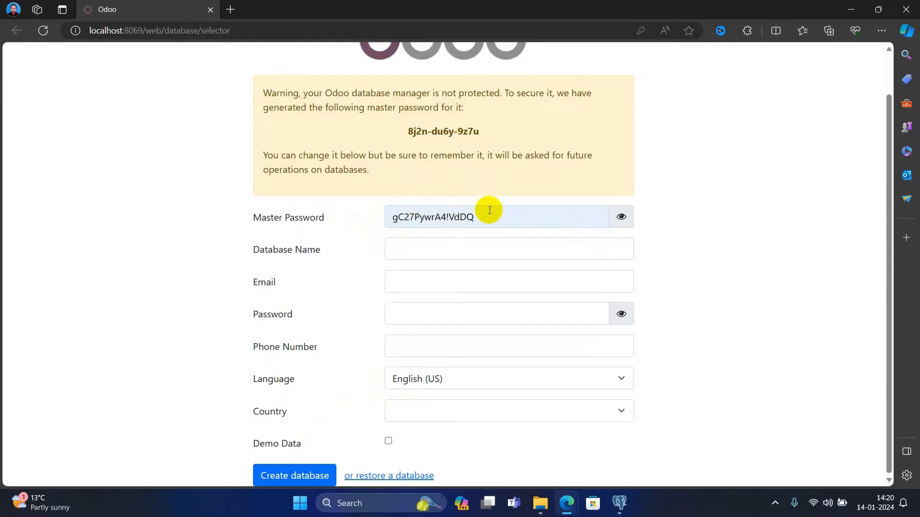
{"action": "left_click", "coordinate": [540, 503]}
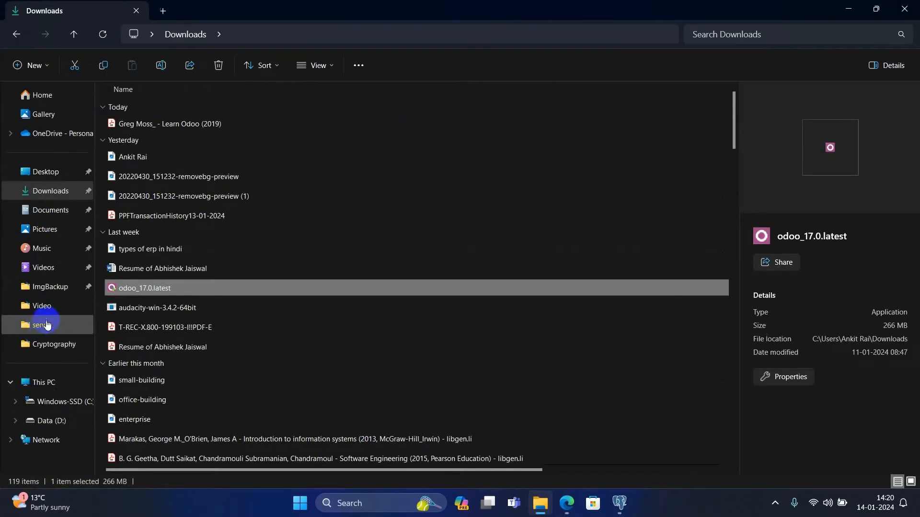
- Browse to D:\Installed Programs\Odoo_17\server and open the odoo CONF file in Notepad
{"action": "left_click", "coordinate": [50, 421]}
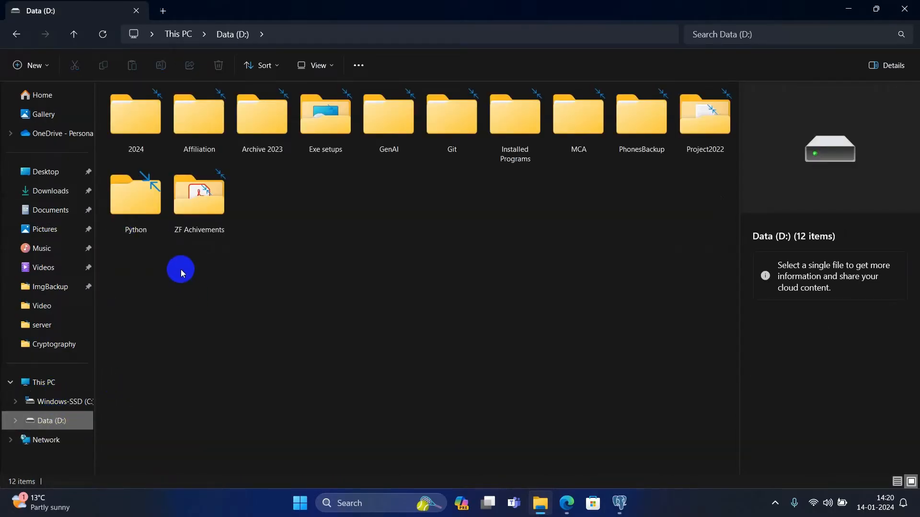
{"action": "double_click", "coordinate": [515, 117]}
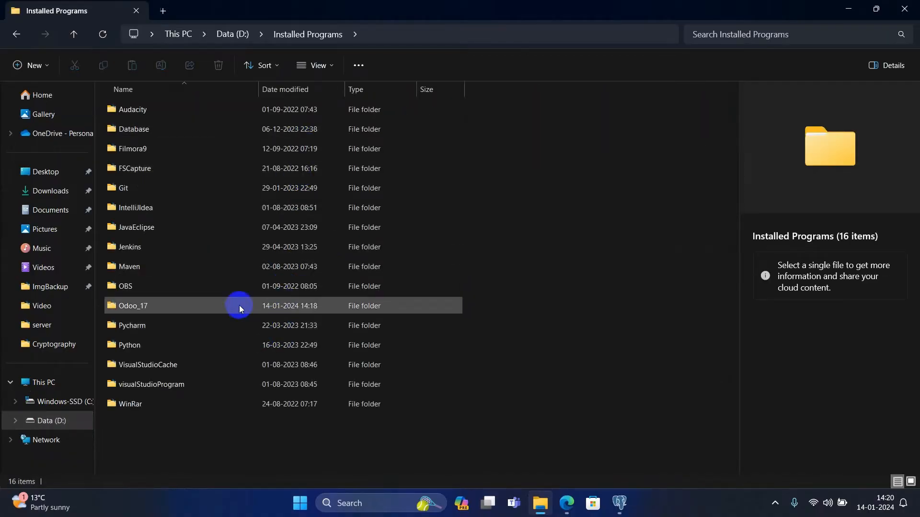
{"action": "double_click", "coordinate": [259, 307]}
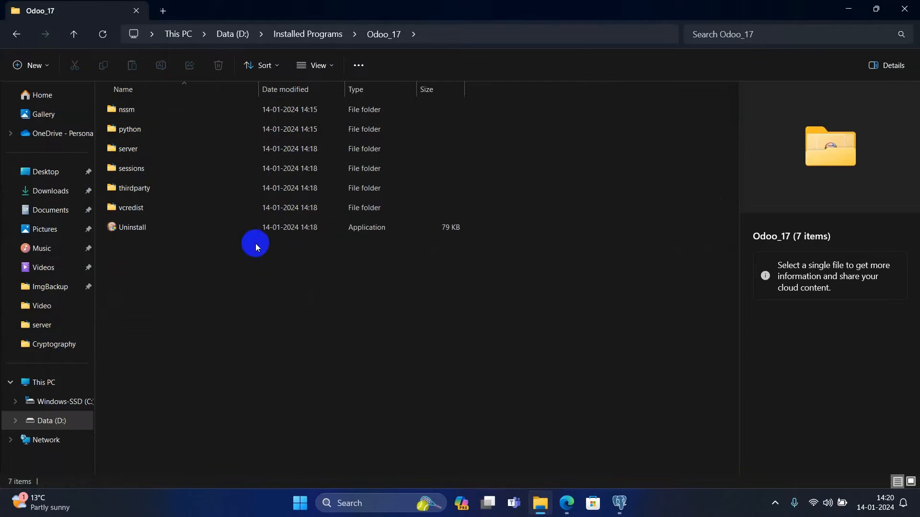
{"action": "double_click", "coordinate": [255, 149]}
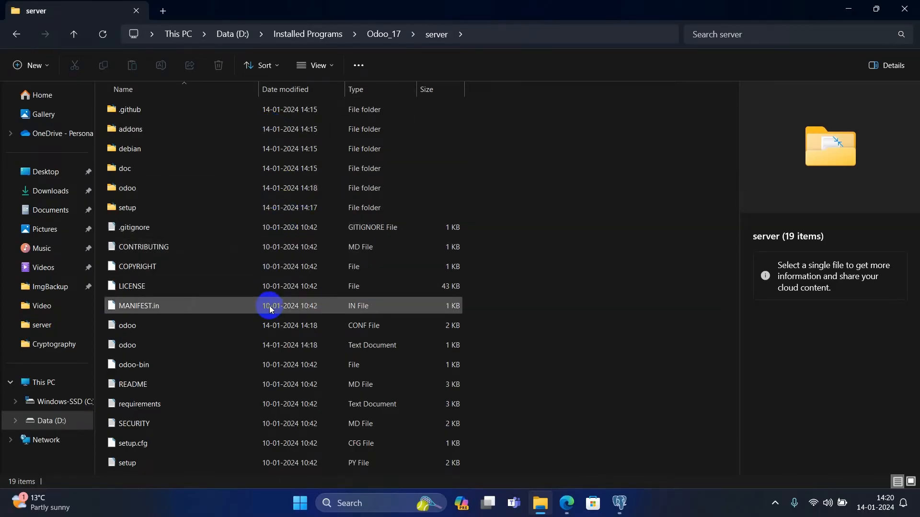
{"action": "left_click", "coordinate": [119, 330]}
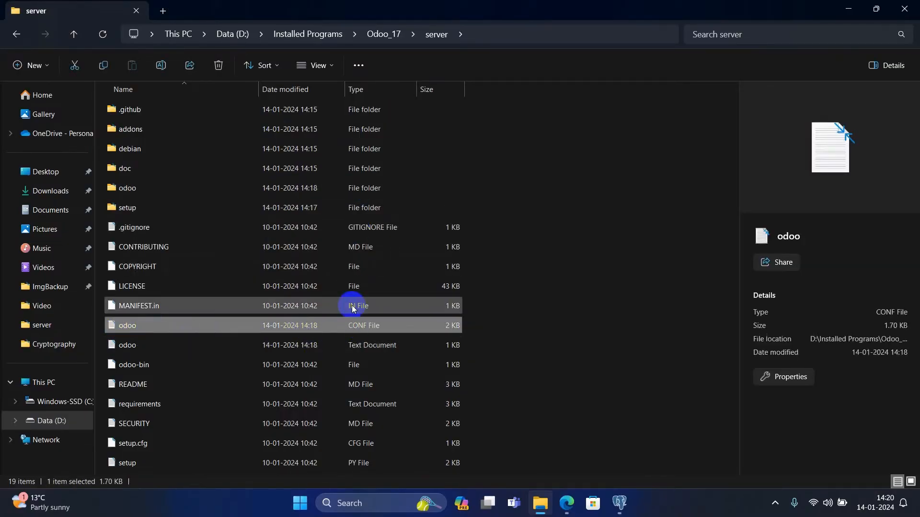
{"action": "left_click", "coordinate": [259, 328]}
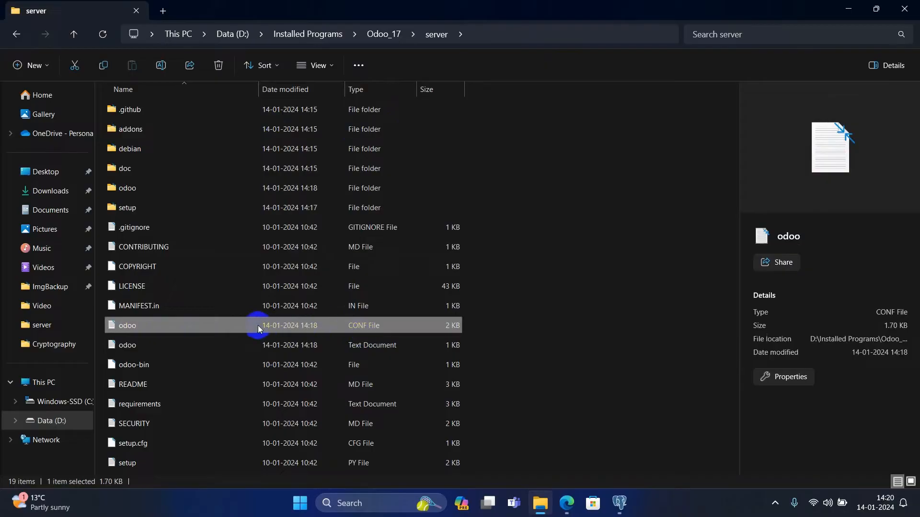
{"action": "right_click", "coordinate": [259, 328]}
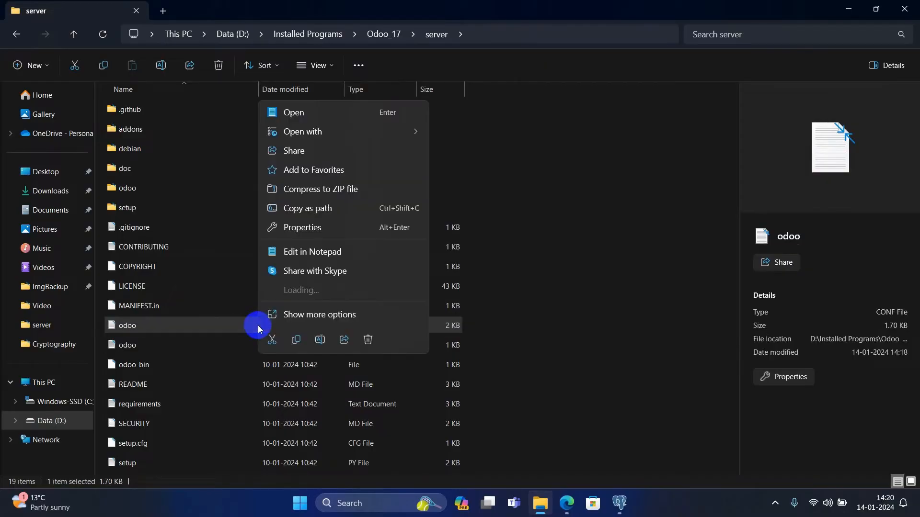
{"action": "left_click", "coordinate": [306, 115]}
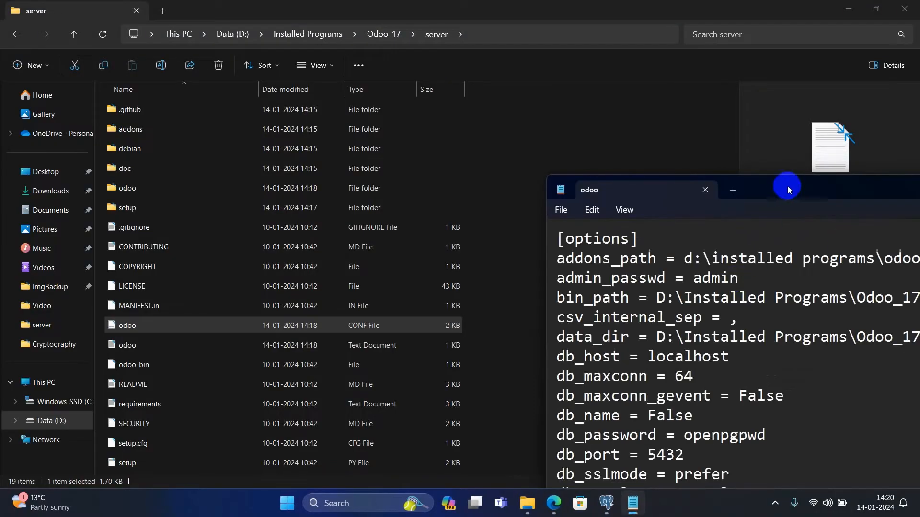
- Move and maximize the Notepad window showing the odoo configuration file
{"action": "left_click_drag", "start_coordinate": [786, 186], "coordinate": [450, 81]}
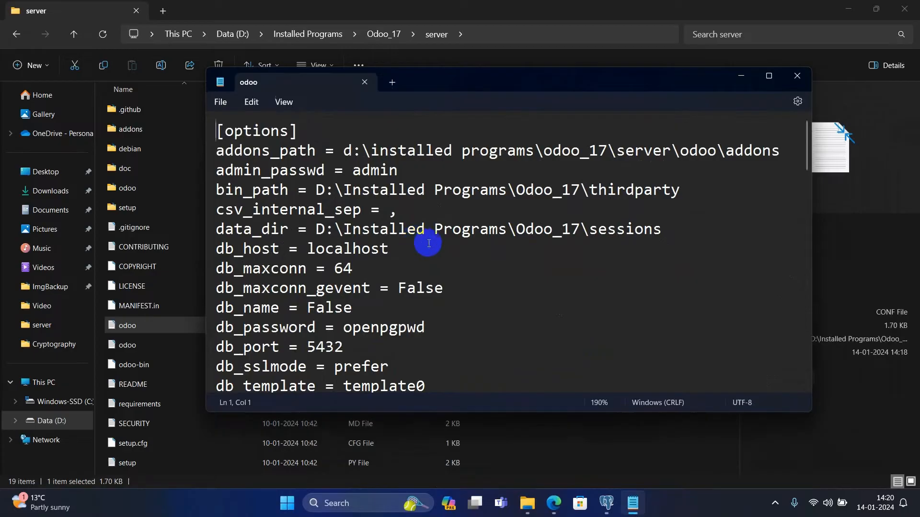
{"action": "scroll", "coordinate": [427, 242], "scroll_direction": "down", "scroll_amount": 3}
{"action": "left_click", "coordinate": [769, 75]}
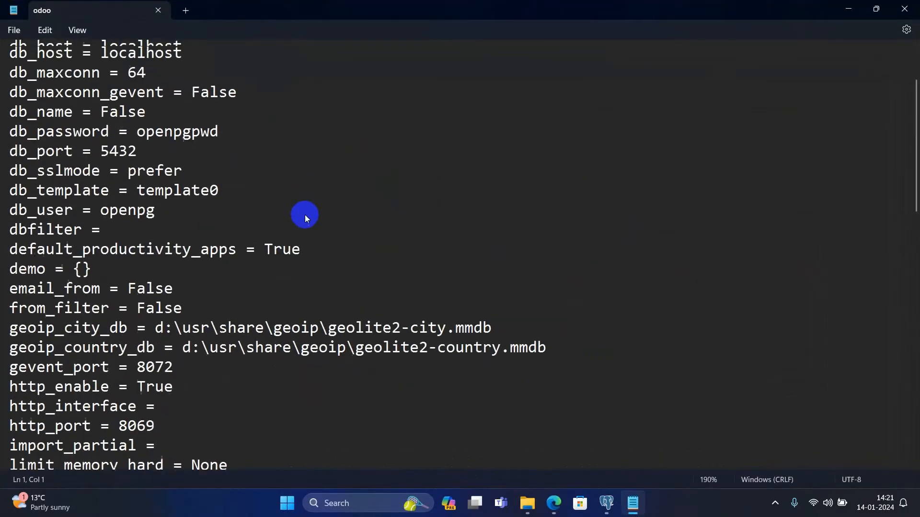
{"action": "scroll", "coordinate": [287, 196], "scroll_direction": "up", "scroll_amount": 3}
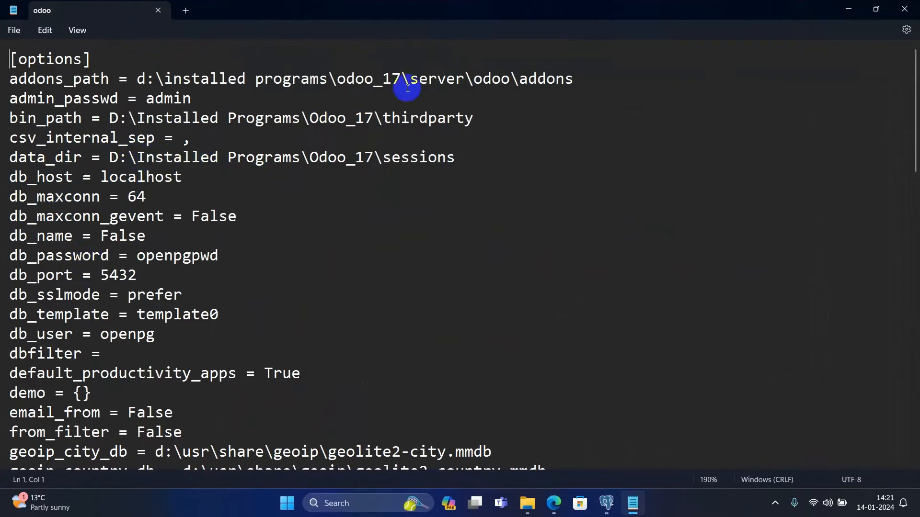
- Select the admin_passwd value in the config, then minimize Notepad to reveal the server folder
{"action": "double_click", "coordinate": [441, 79]}
{"action": "double_click", "coordinate": [186, 99]}
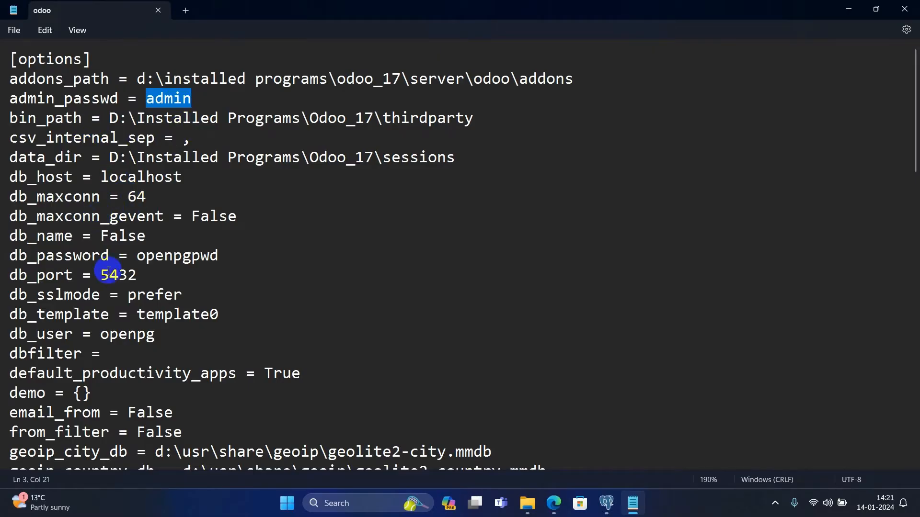
{"action": "scroll", "coordinate": [108, 259], "scroll_direction": "down", "scroll_amount": 2}
{"action": "scroll", "coordinate": [127, 330], "scroll_direction": "down", "scroll_amount": 2}
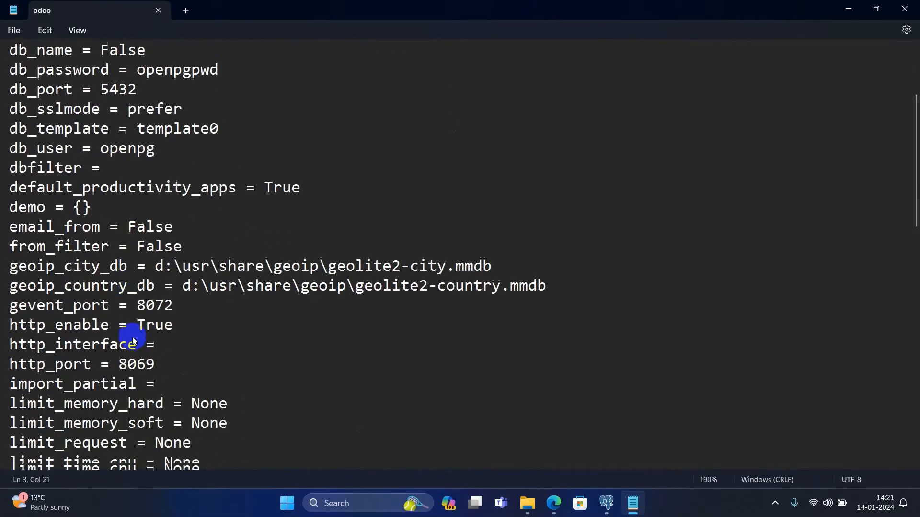
{"action": "scroll", "coordinate": [132, 338], "scroll_direction": "down", "scroll_amount": 13}
{"action": "scroll", "coordinate": [132, 337], "scroll_direction": "up", "scroll_amount": 1}
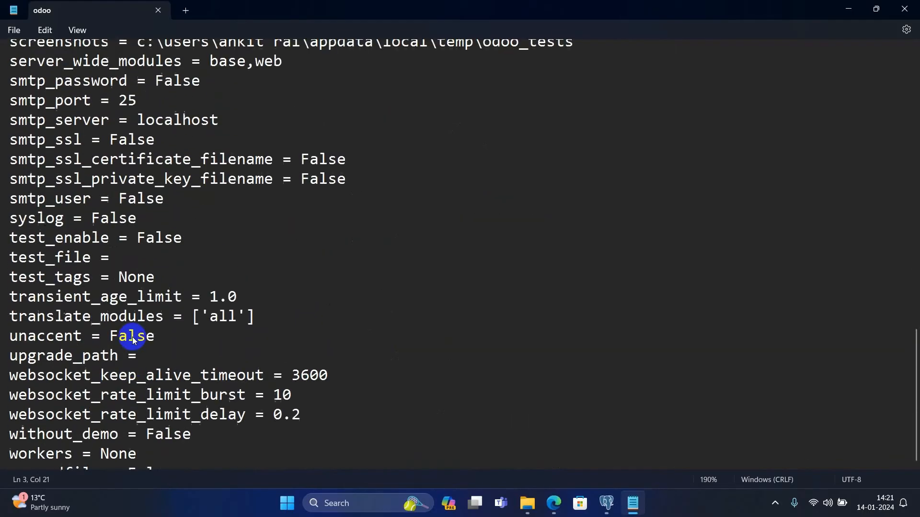
{"action": "scroll", "coordinate": [132, 338], "scroll_direction": "up", "scroll_amount": 20}
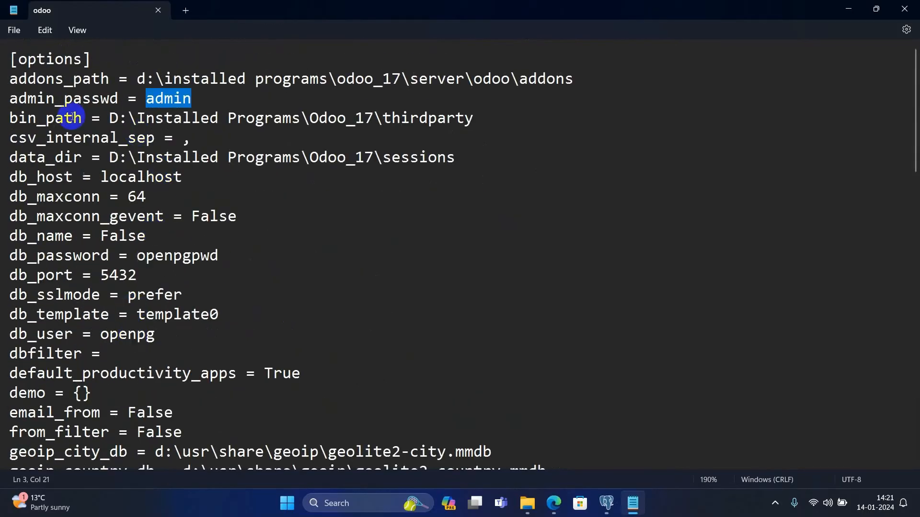
{"action": "left_click", "coordinate": [62, 98]}
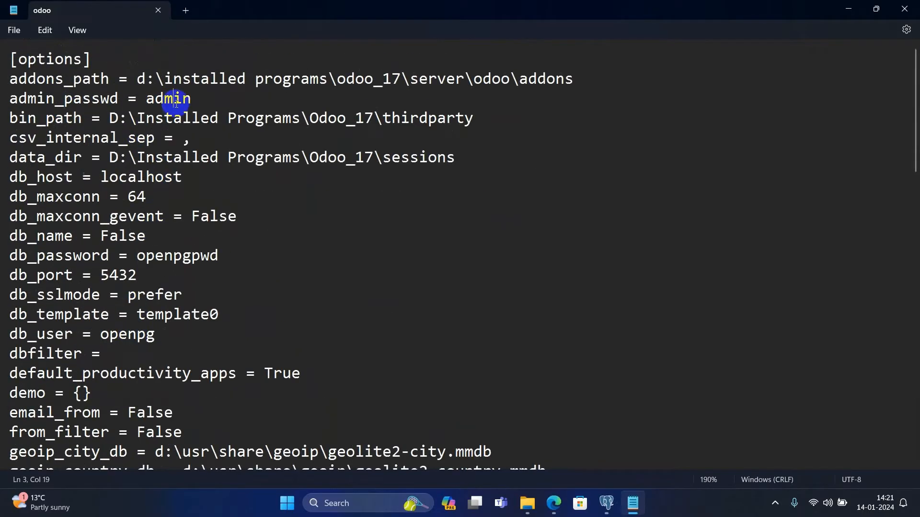
{"action": "left_click_drag", "start_coordinate": [176, 101], "coordinate": [165, 102]}
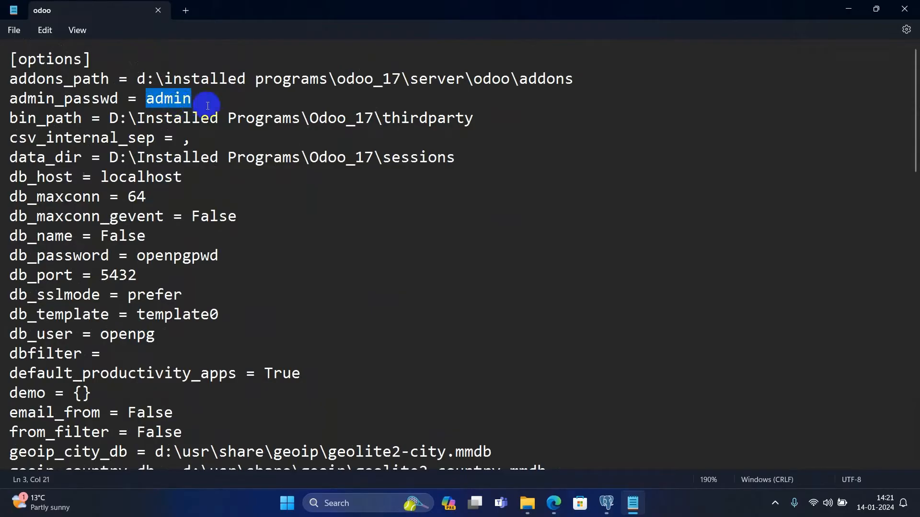
{"action": "left_click", "coordinate": [850, 9]}
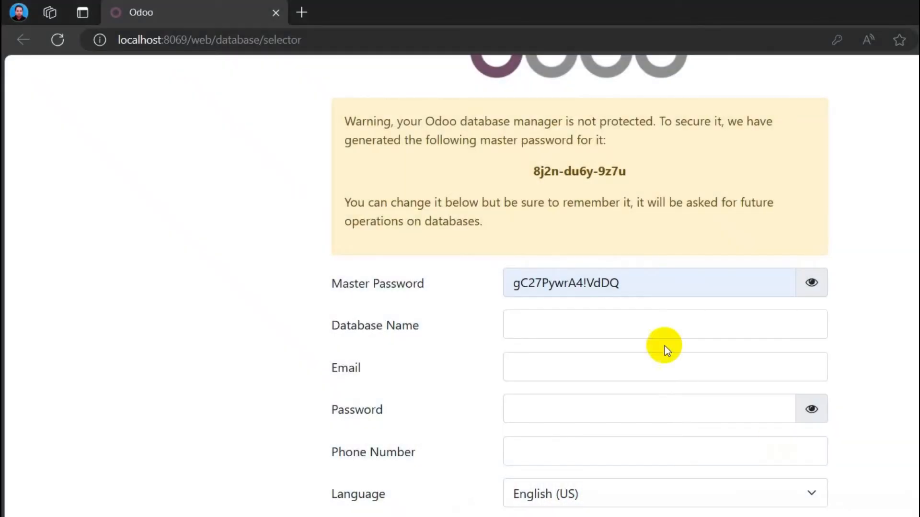
- Replace the suggested master password and enter test_db_1 as the Database Name
{"action": "left_click", "coordinate": [642, 283]}
{"action": "left_click_drag", "start_coordinate": [643, 283], "coordinate": [505, 280]}
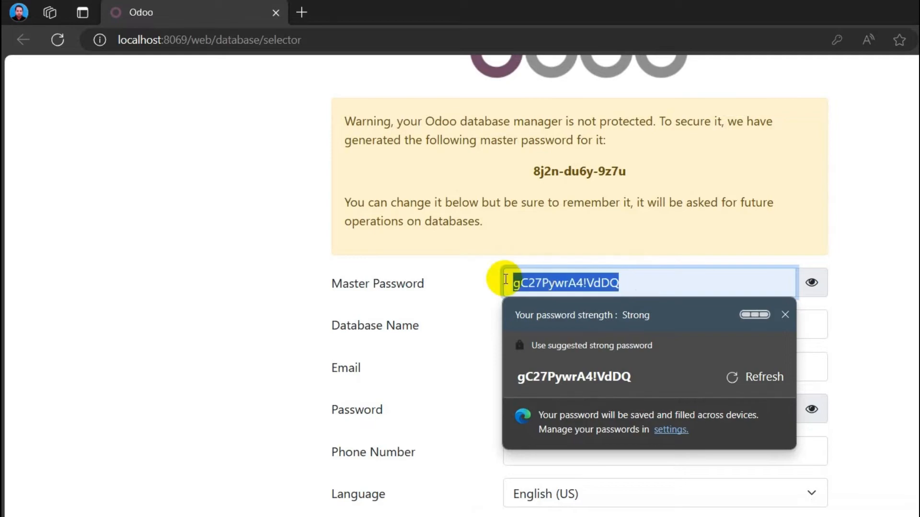
{"action": "type", "text": "admin"}
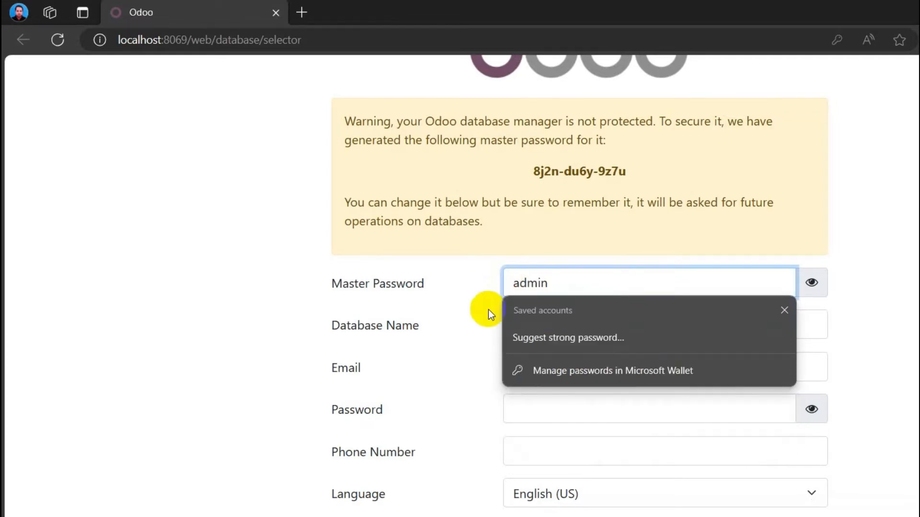
{"action": "key", "text": "Tab"}
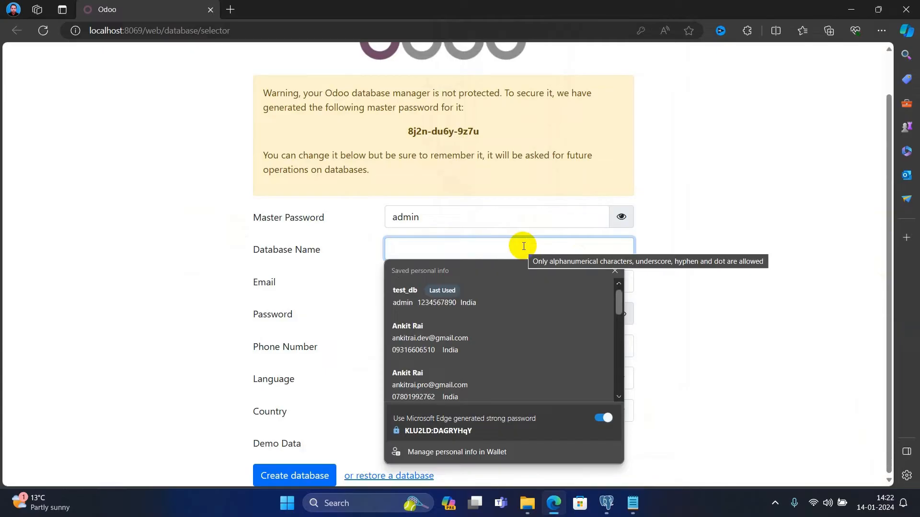
{"action": "type", "text": "test"}
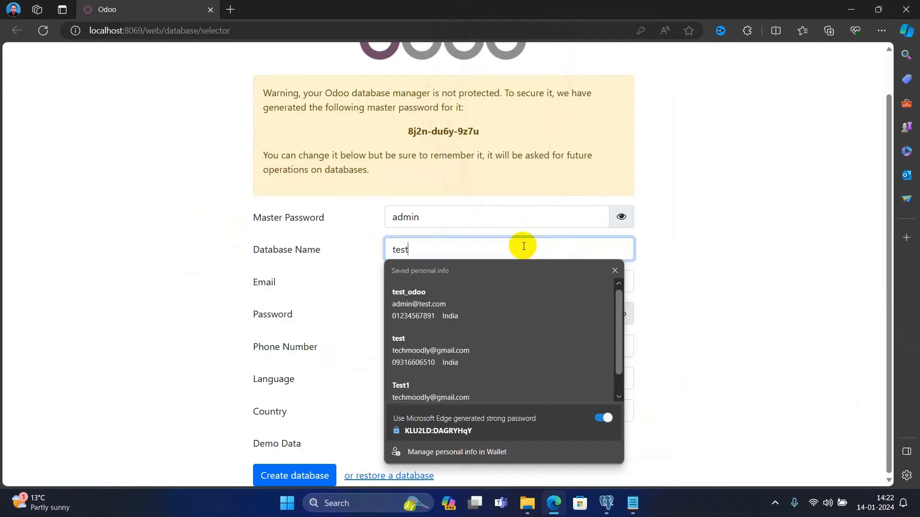
{"action": "type", "text": "_db"}
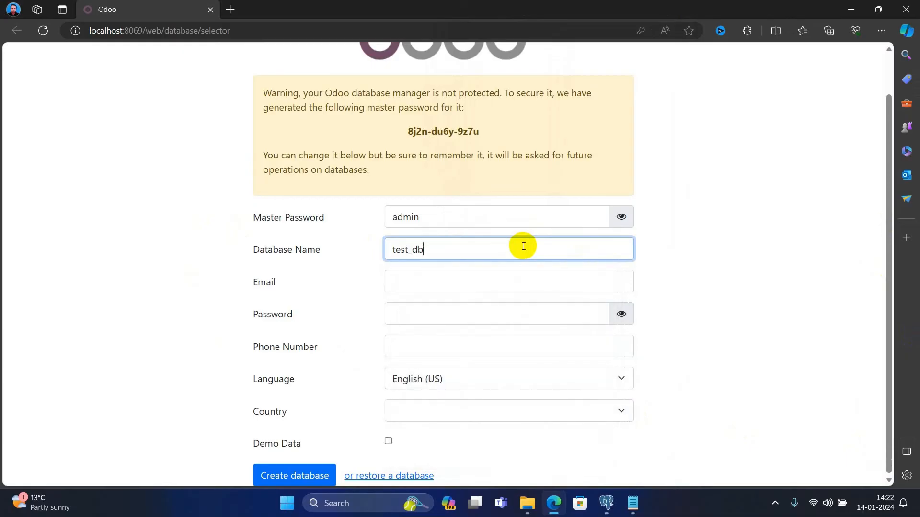
{"action": "left_click", "coordinate": [503, 282]}
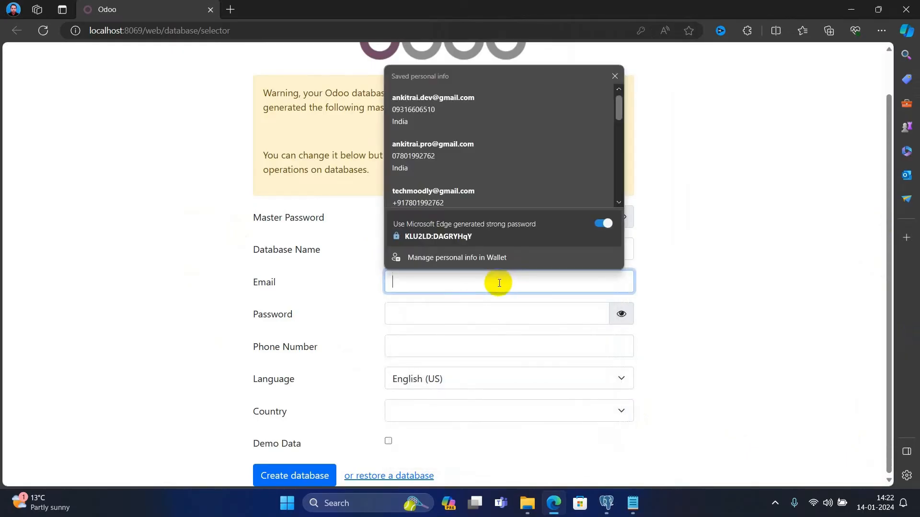
{"action": "left_click", "coordinate": [534, 257]}
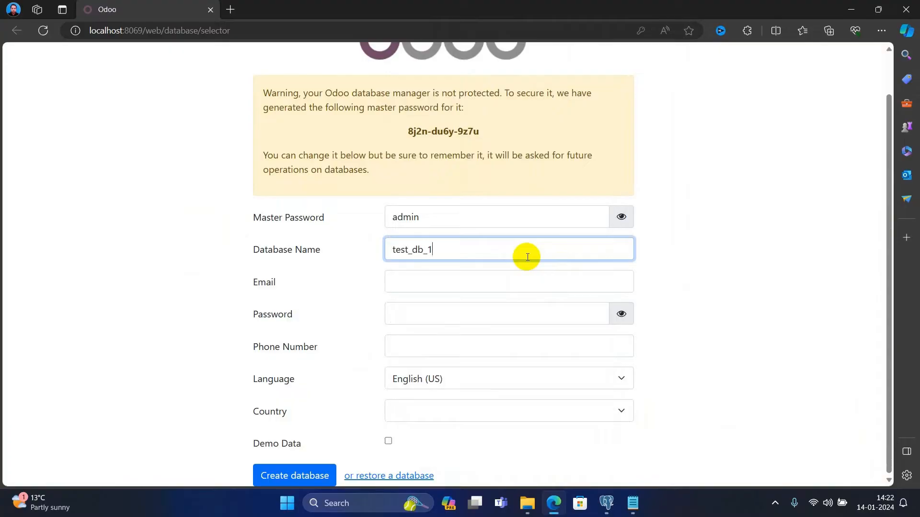
- Fill in the admin Email and Password, revealing the password to check it
{"action": "left_click", "coordinate": [468, 286]}
{"action": "type", "text": "admin"}
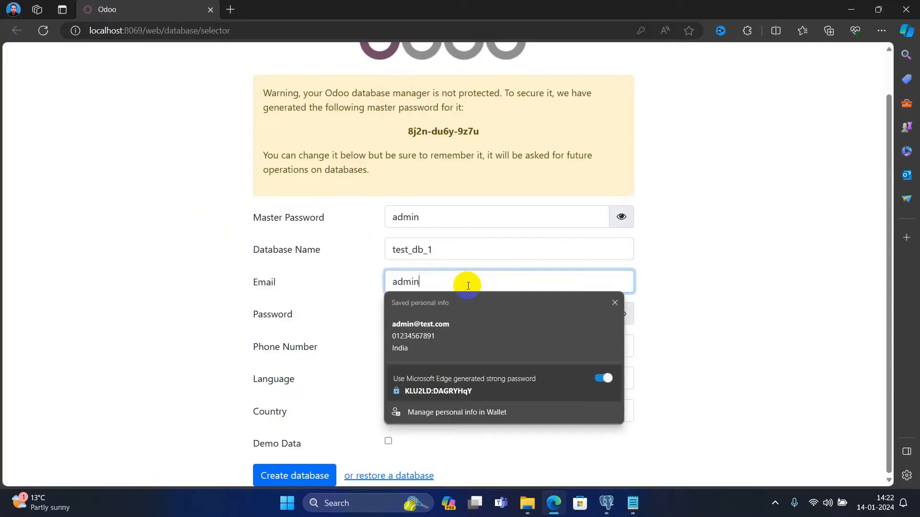
{"action": "key", "text": "Tab"}
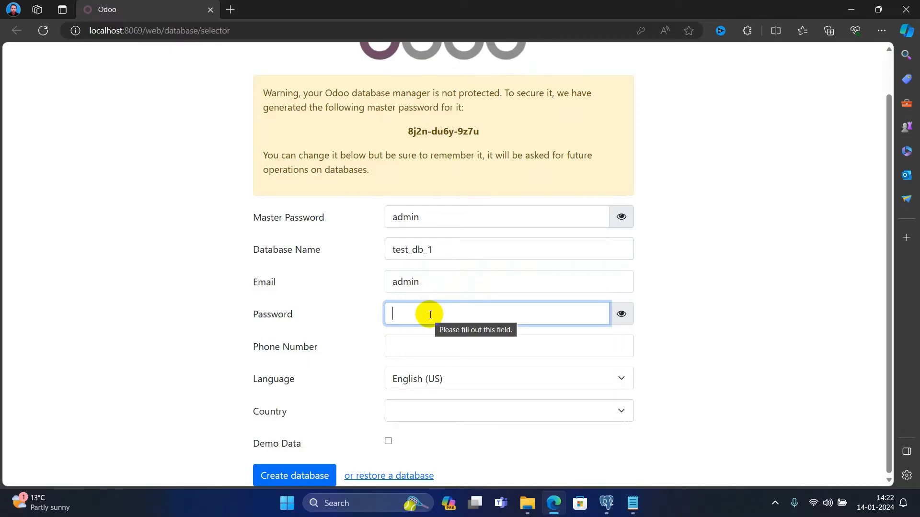
{"action": "type", "text": "ad"}
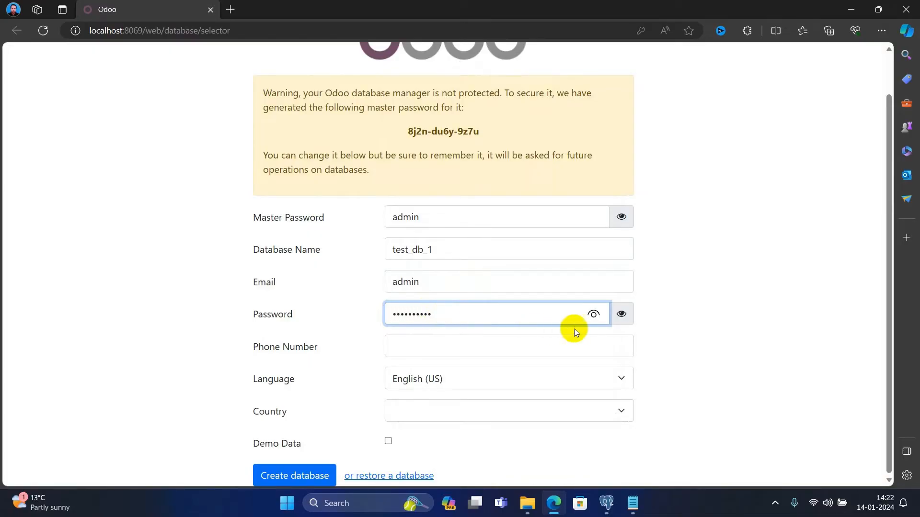
{"action": "left_click", "coordinate": [593, 312]}
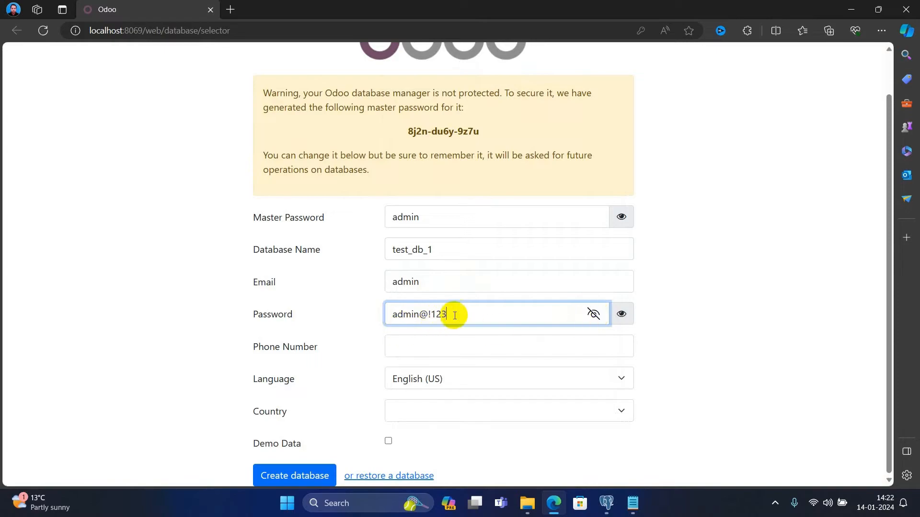
{"action": "left_click", "coordinate": [429, 314]}
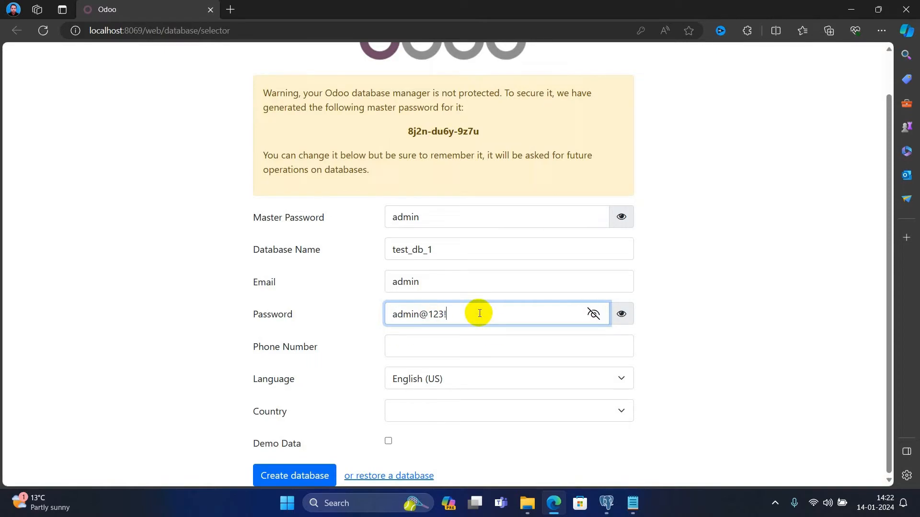
- Fill the Phone Number and Country India from saved details, trimming the trailing 1
{"action": "left_click", "coordinate": [408, 349]}
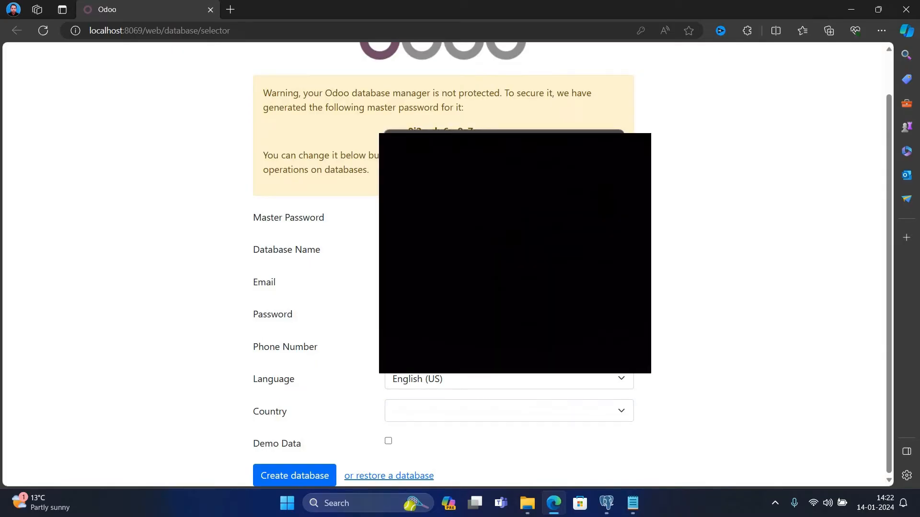
{"action": "left_click", "coordinate": [420, 410]}
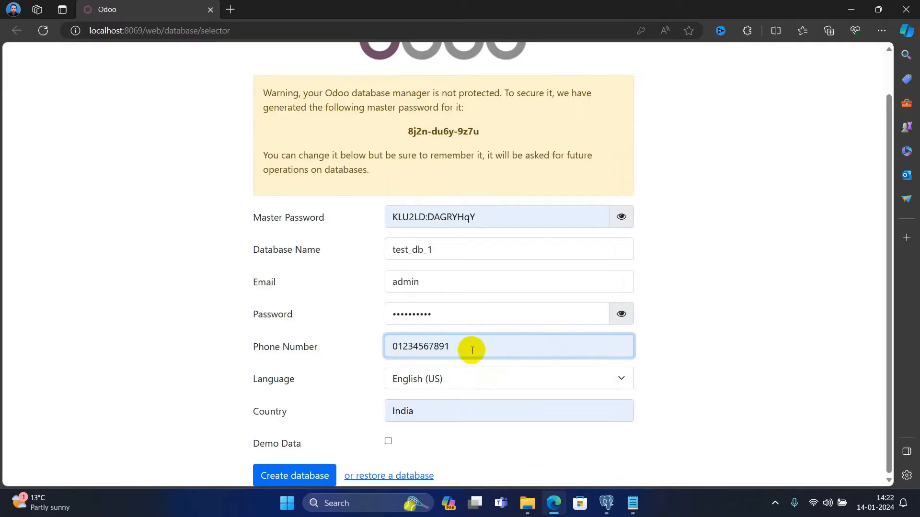
{"action": "key", "text": "BackSpace"}
{"action": "left_click", "coordinate": [769, 366]}
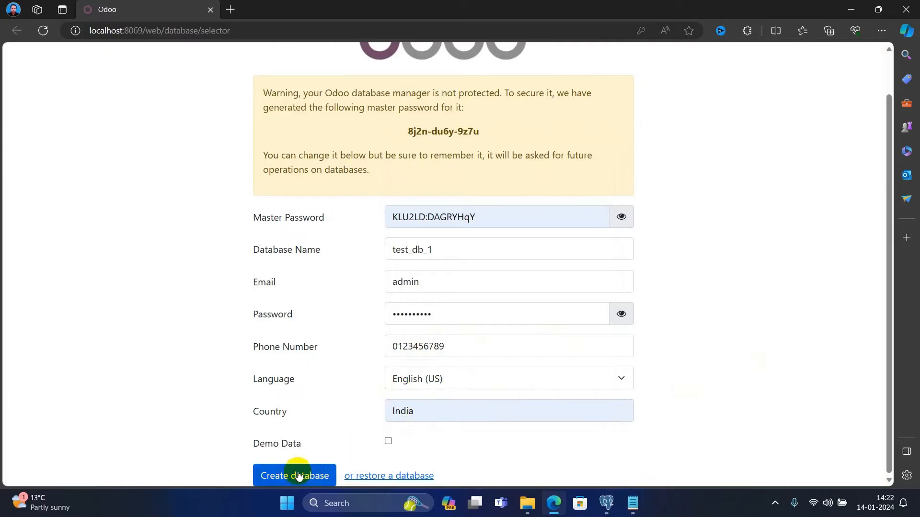
- Re-enter the master password and submit the form to create test_db_1
{"action": "left_click", "coordinate": [522, 221]}
{"action": "left_click_drag", "start_coordinate": [521, 220], "coordinate": [426, 218]}
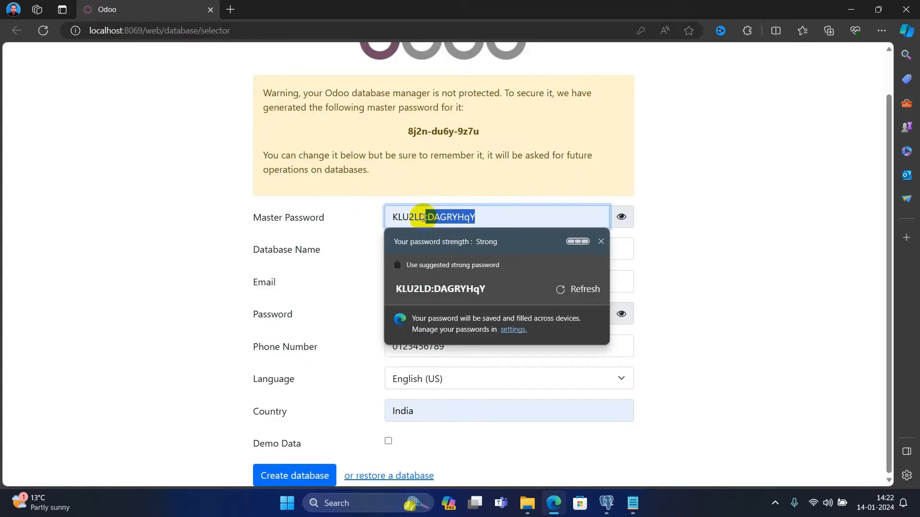
{"action": "left_click", "coordinate": [497, 218]}
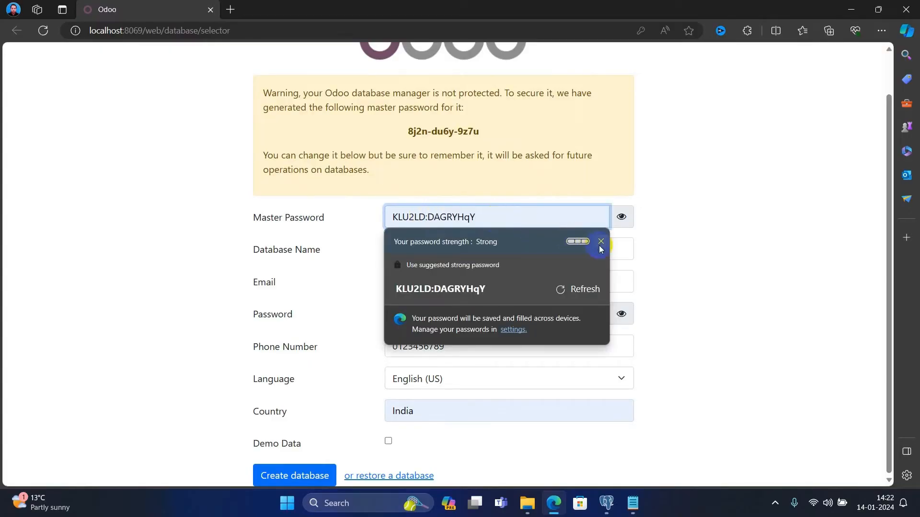
{"action": "left_click", "coordinate": [600, 242]}
{"action": "left_click_drag", "start_coordinate": [513, 217], "coordinate": [390, 214]}
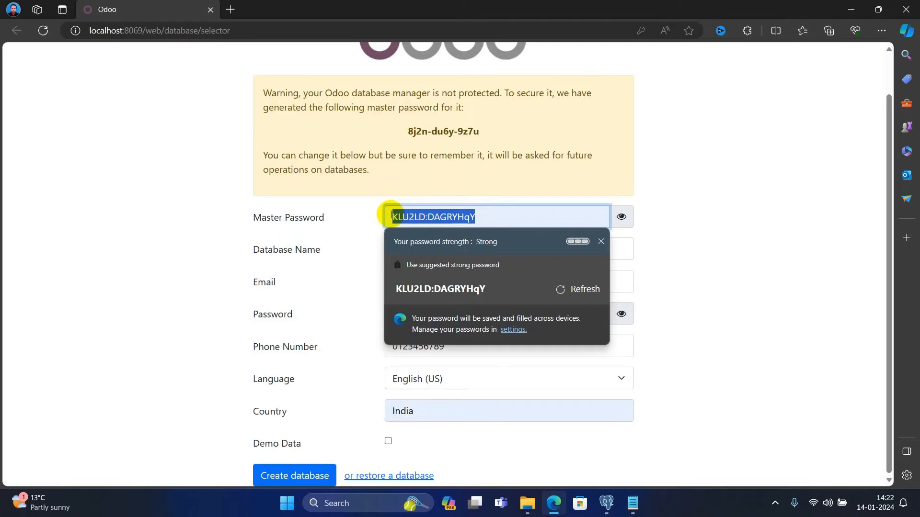
{"action": "type", "text": "admin"}
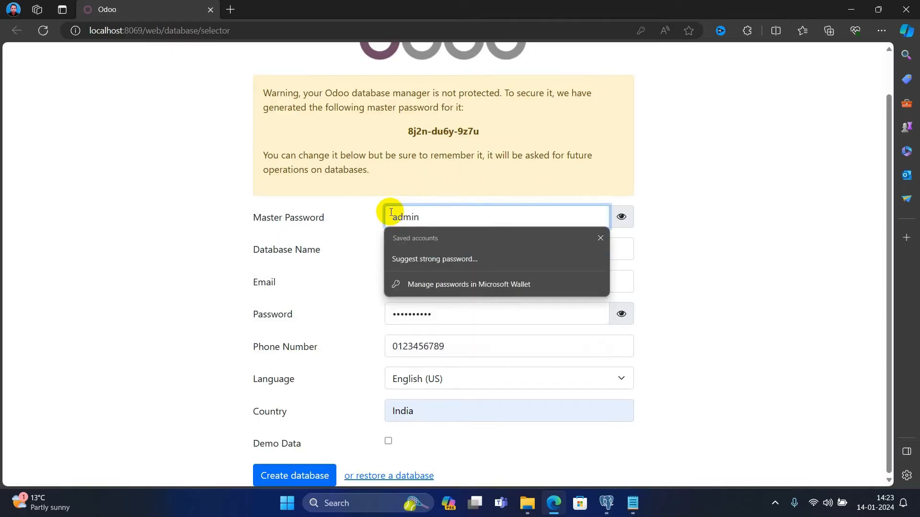
{"action": "left_click", "coordinate": [742, 221]}
{"action": "left_click", "coordinate": [293, 472]}
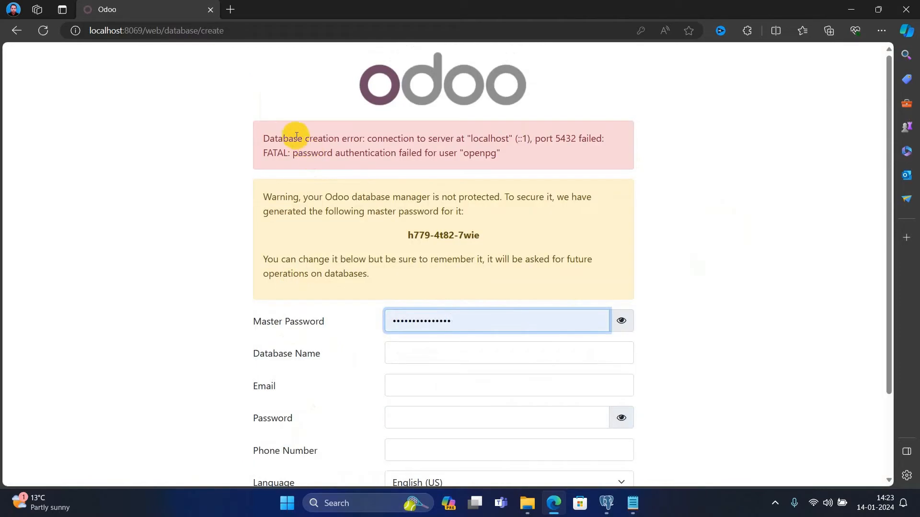
{"action": "left_click_drag", "start_coordinate": [263, 138], "coordinate": [607, 145]}
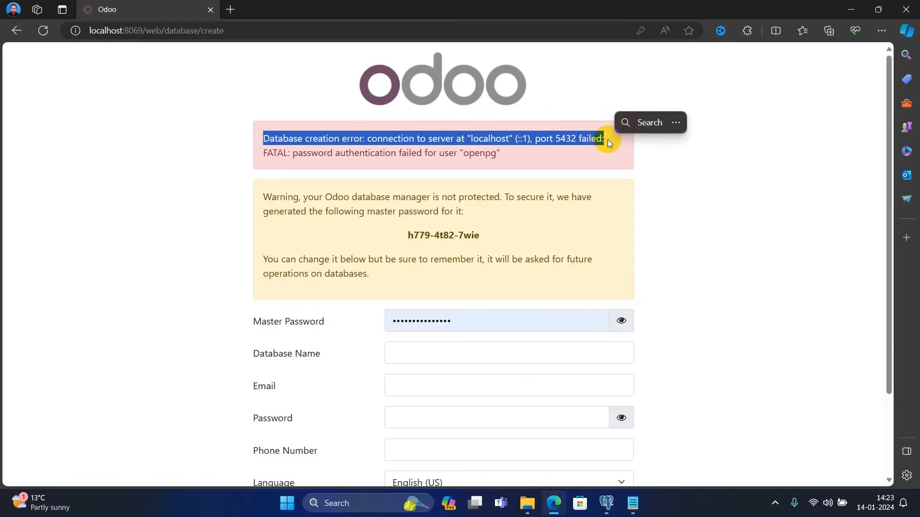
{"action": "left_click_drag", "start_coordinate": [265, 152], "coordinate": [538, 159]}
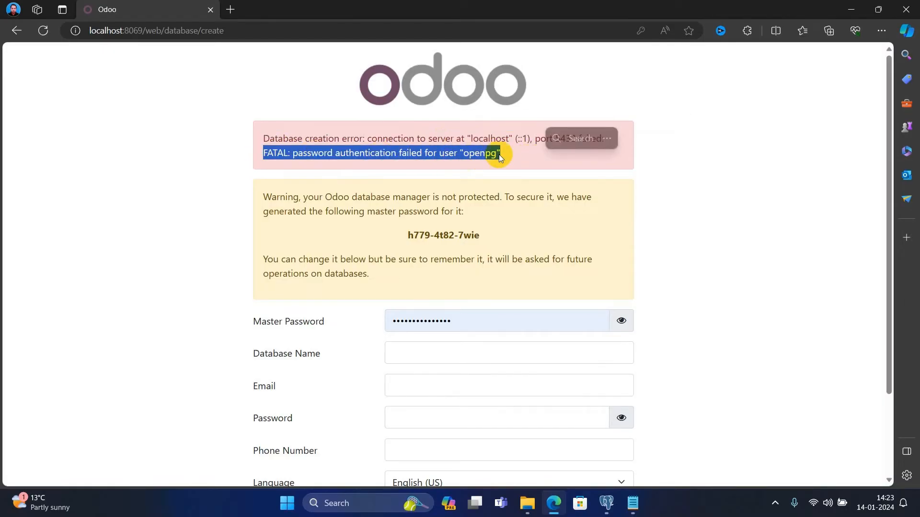
{"action": "scroll", "coordinate": [498, 155], "scroll_direction": "down", "scroll_amount": 2}
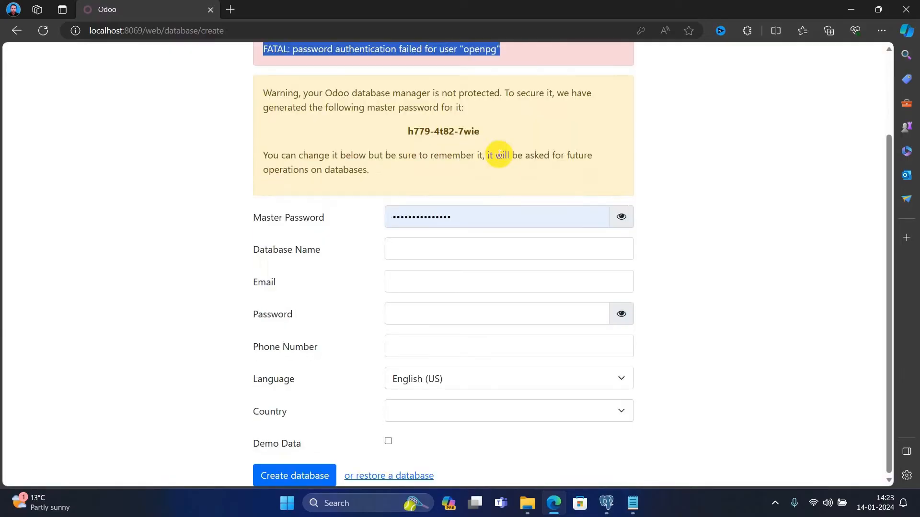
{"action": "scroll", "coordinate": [431, 235], "scroll_direction": "up", "scroll_amount": 2}
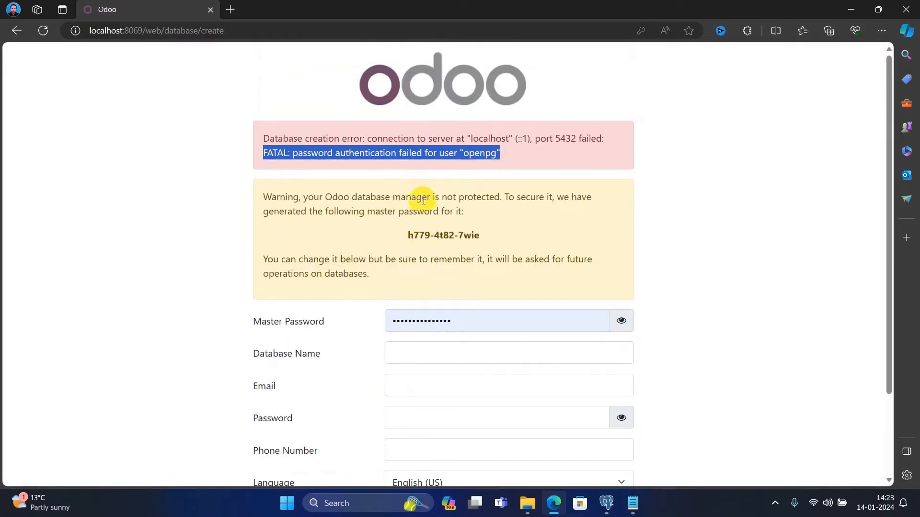
{"action": "scroll", "coordinate": [410, 242], "scroll_direction": "down", "scroll_amount": 2}
{"action": "scroll", "coordinate": [410, 243], "scroll_direction": "up", "scroll_amount": 1}
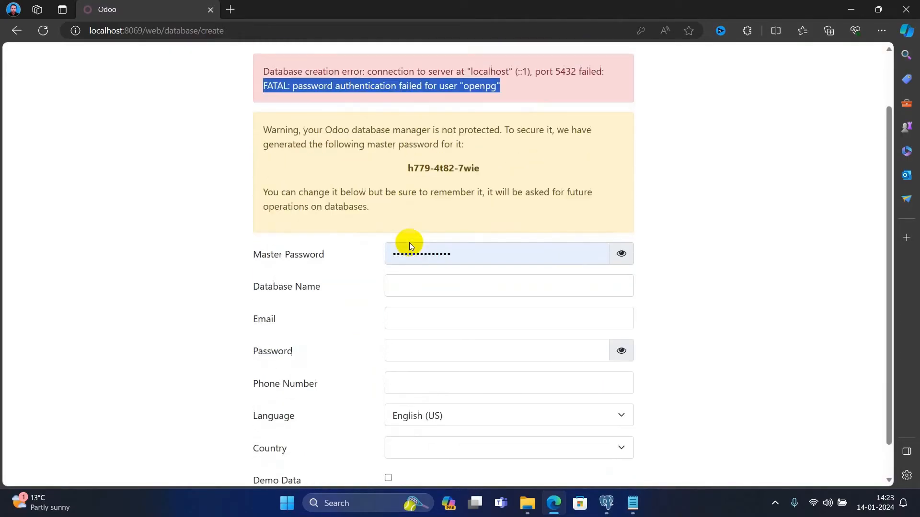
{"action": "scroll", "coordinate": [409, 243], "scroll_direction": "up", "scroll_amount": 2}
{"action": "left_click", "coordinate": [376, 154]}
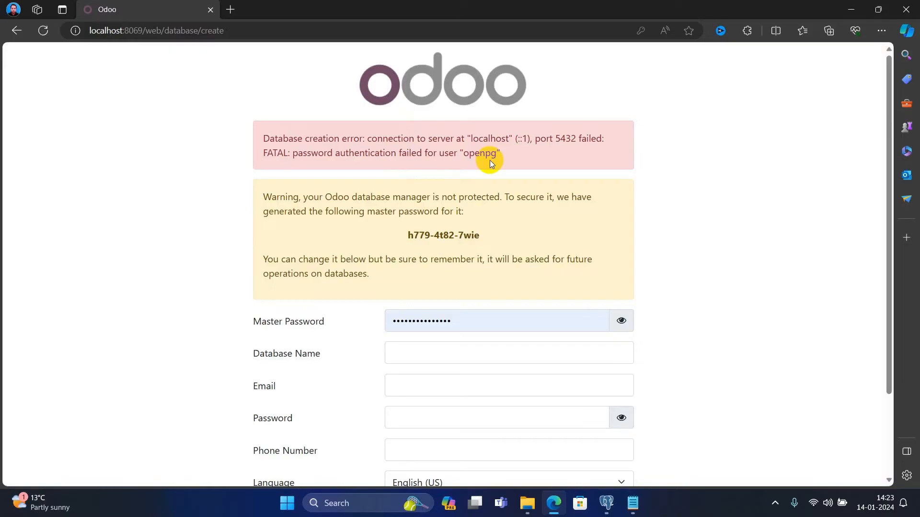
{"action": "scroll", "coordinate": [491, 162], "scroll_direction": "down", "scroll_amount": 2}
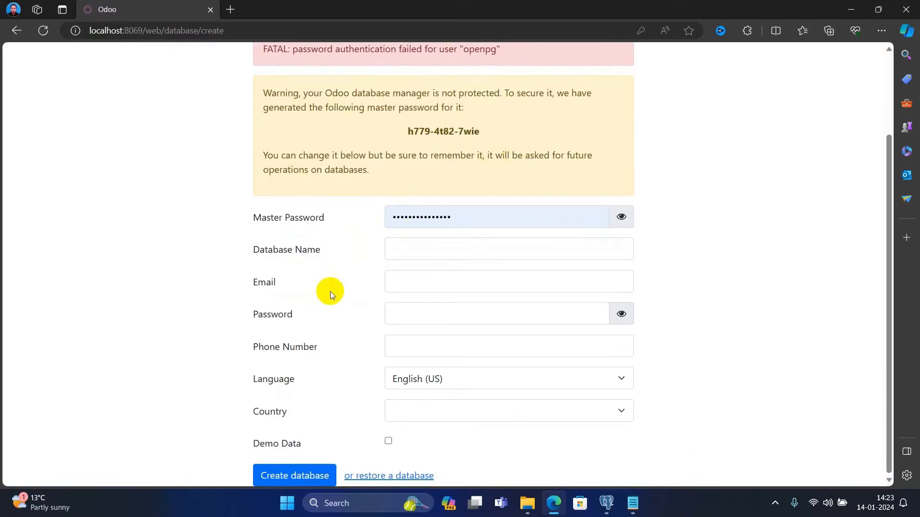
{"action": "scroll", "coordinate": [330, 291], "scroll_direction": "up", "scroll_amount": 2}
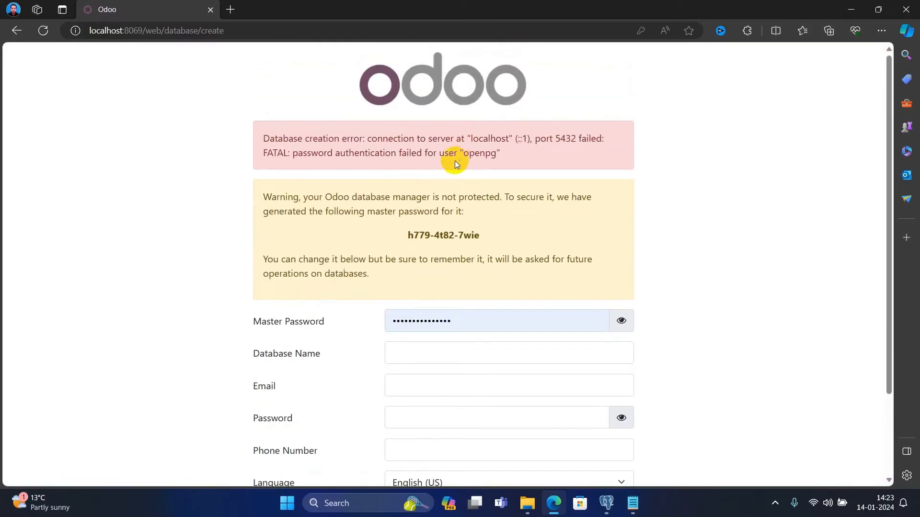
{"action": "scroll", "coordinate": [421, 149], "scroll_direction": "down", "scroll_amount": 2}
{"action": "scroll", "coordinate": [422, 148], "scroll_direction": "up", "scroll_amount": 2}
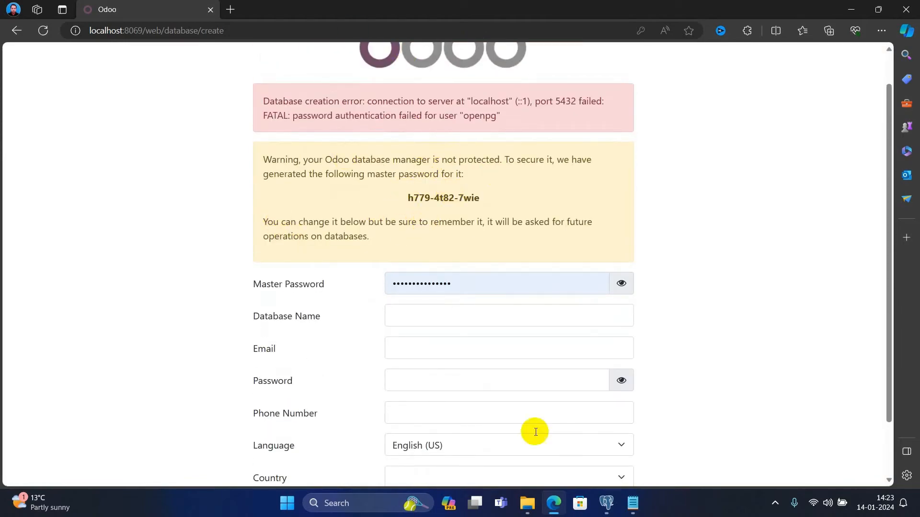
- Launch pgAdmin 4 from Windows search and expand Servers to list PostgreSQL 16's contents
{"action": "left_click", "coordinate": [355, 496]}
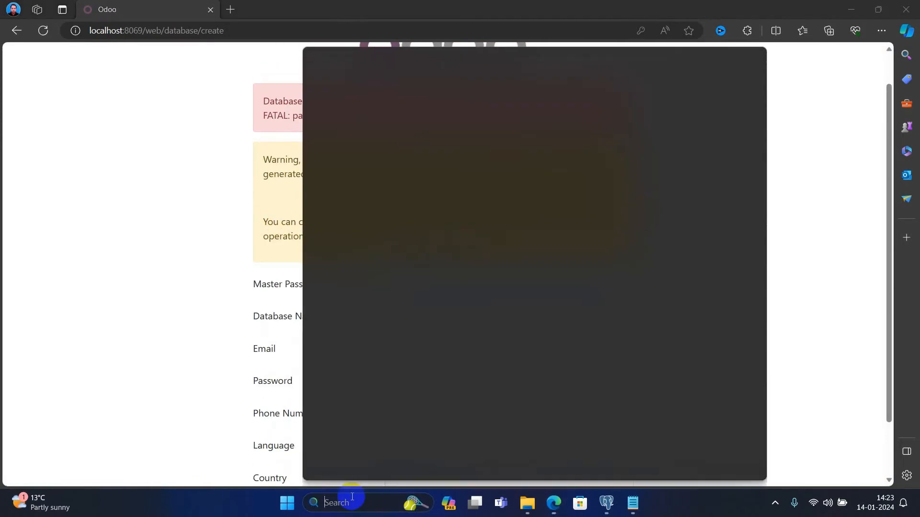
{"action": "type", "text": "pgAdmin 4"}
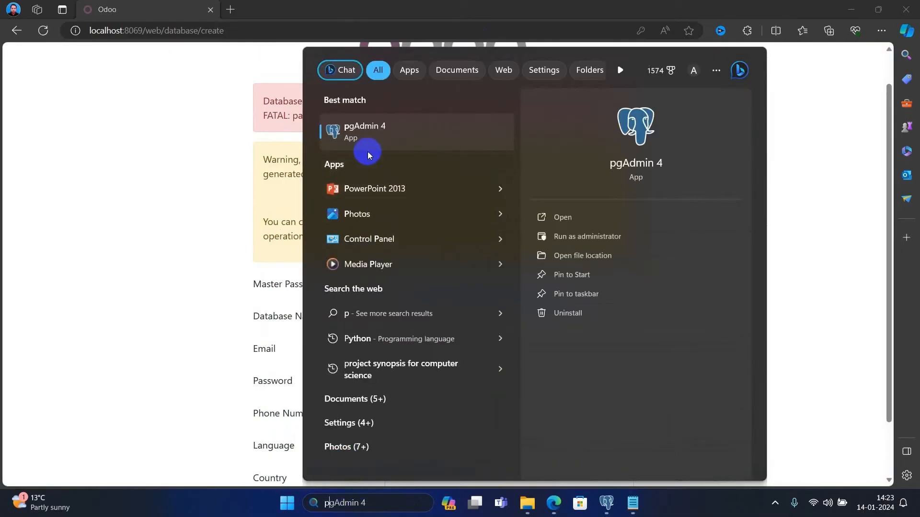
{"action": "left_click", "coordinate": [606, 503]}
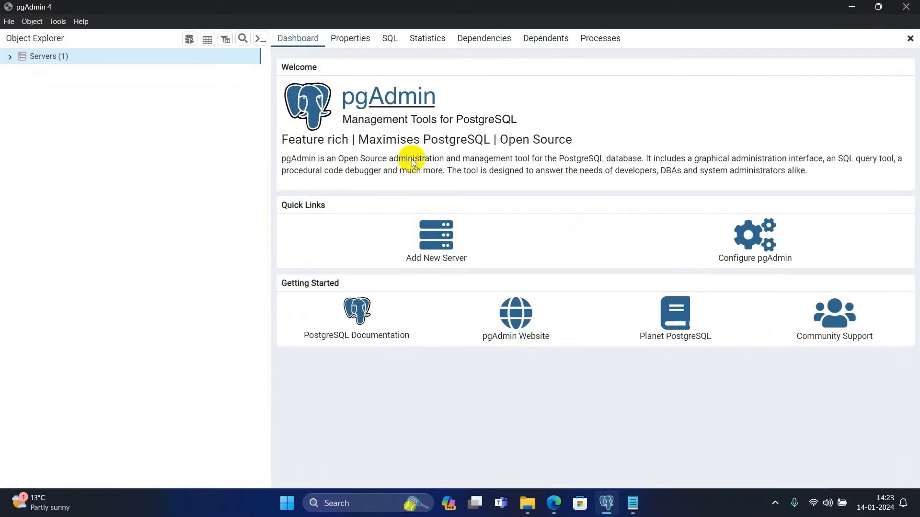
{"action": "left_click", "coordinate": [9, 57]}
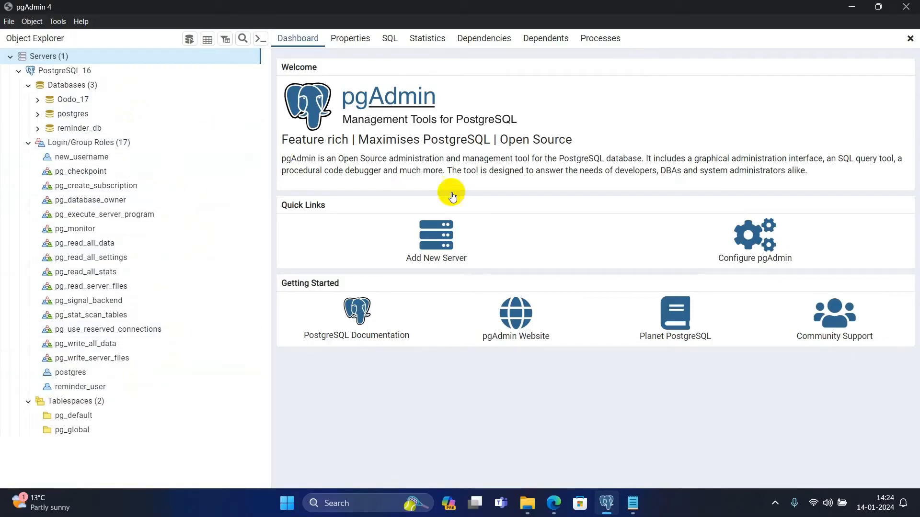
- Reopen the odoo CONF file from the server folder in Notepad, showing db_password and db_port
{"action": "left_click", "coordinate": [527, 503]}
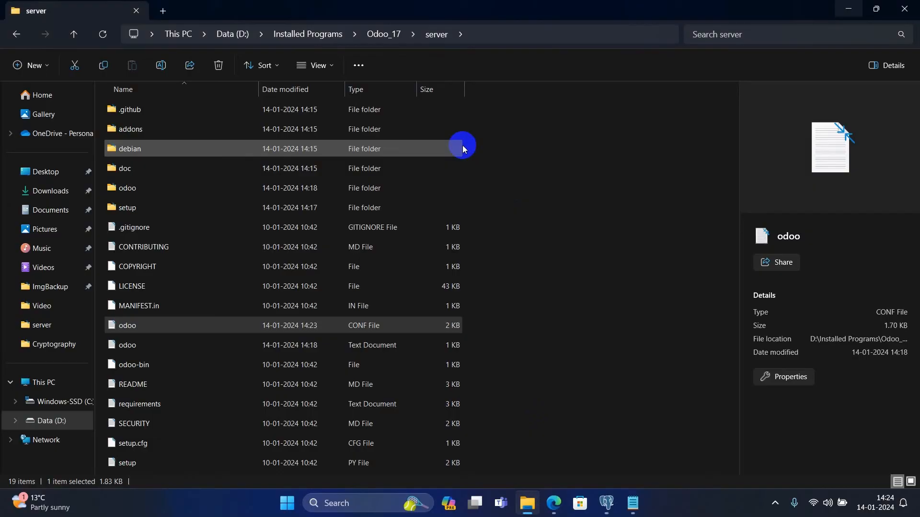
{"action": "right_click", "coordinate": [160, 327]}
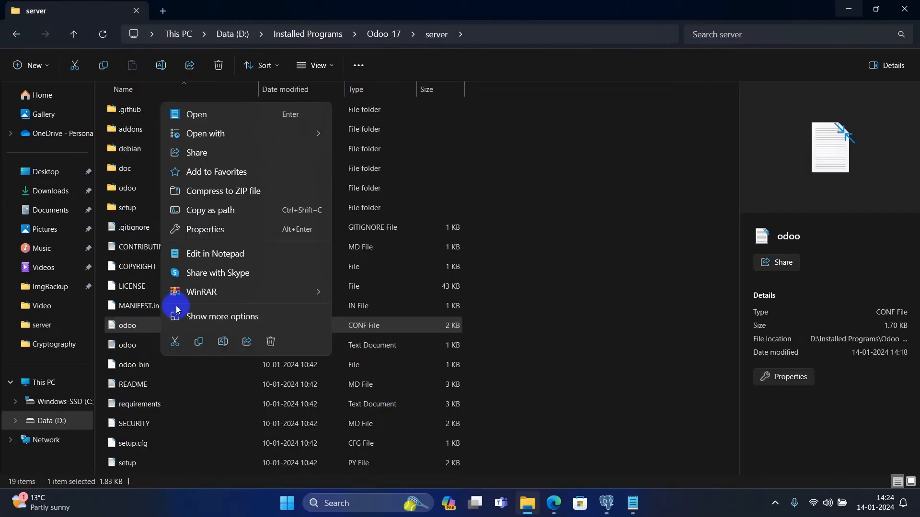
{"action": "left_click", "coordinate": [211, 116]}
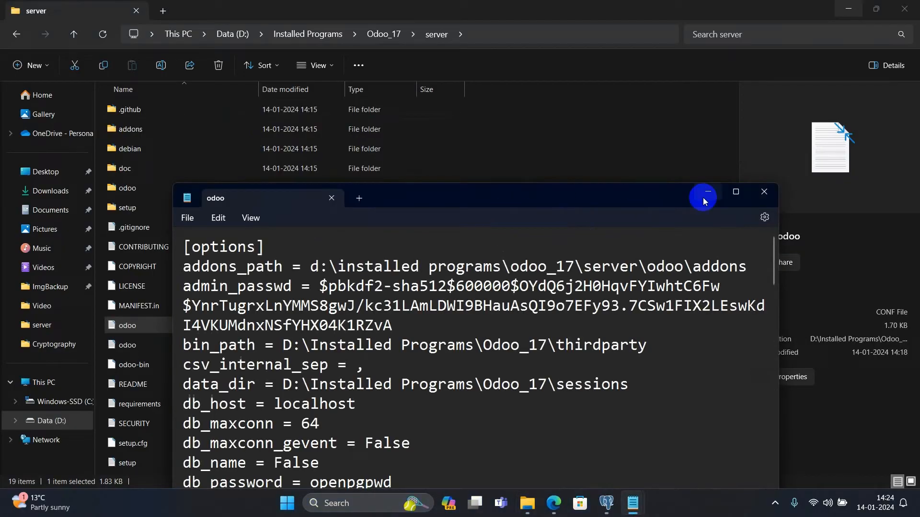
{"action": "left_click_drag", "start_coordinate": [646, 194], "coordinate": [633, 115]}
{"action": "scroll", "coordinate": [340, 302], "scroll_direction": "down", "scroll_amount": 4}
{"action": "scroll", "coordinate": [340, 301], "scroll_direction": "up", "scroll_amount": 4}
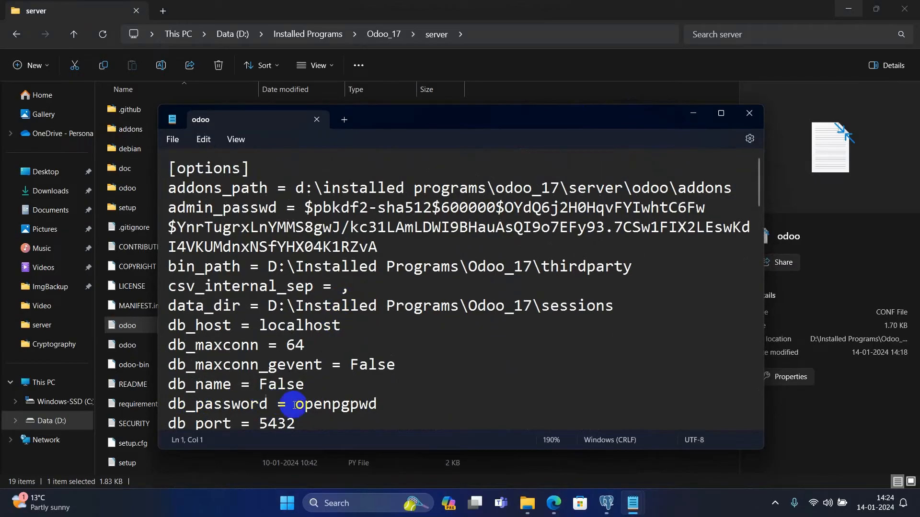
- Correct the db_user value in the odoo configuration to odoo_17
{"action": "scroll", "coordinate": [310, 403], "scroll_direction": "down", "scroll_amount": 2}
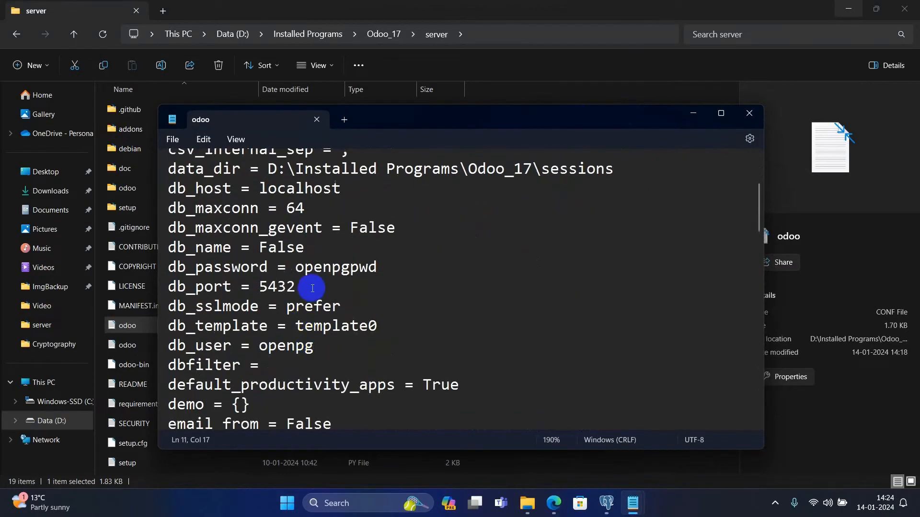
{"action": "left_click", "coordinate": [277, 345]}
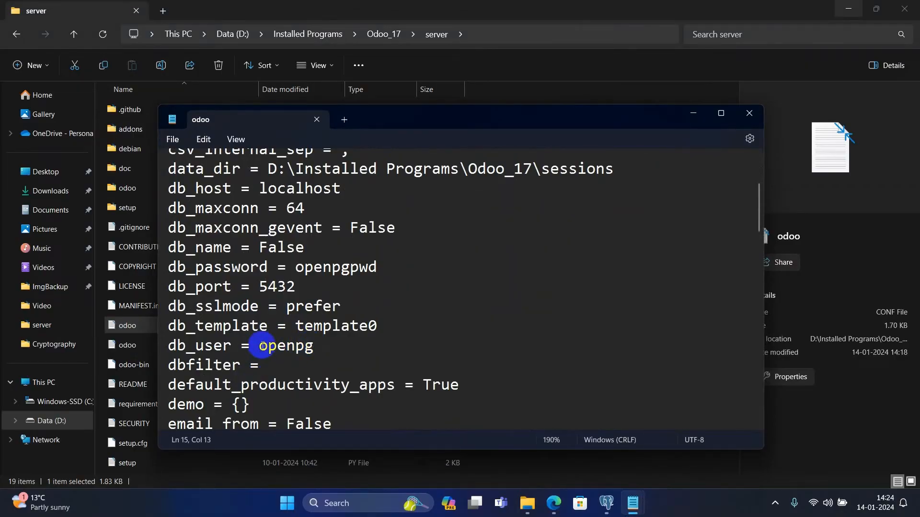
{"action": "left_click_drag", "start_coordinate": [262, 345], "coordinate": [311, 348]}
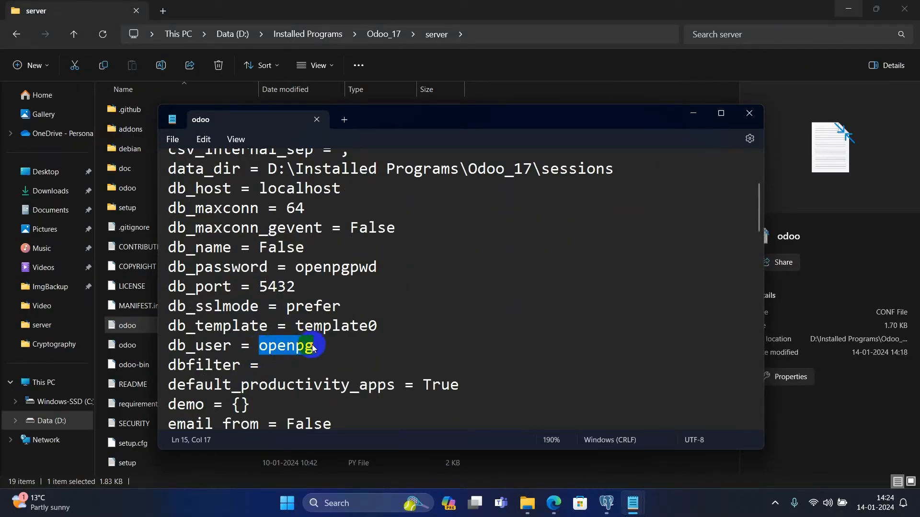
{"action": "type", "text": "odo_17"}
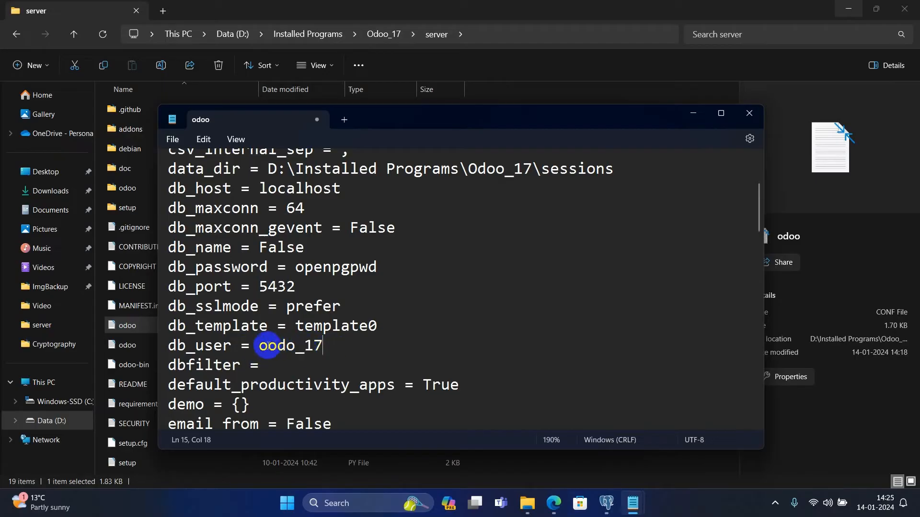
{"action": "left_click_drag", "start_coordinate": [267, 346], "coordinate": [297, 348]}
{"action": "type", "text": "d"}
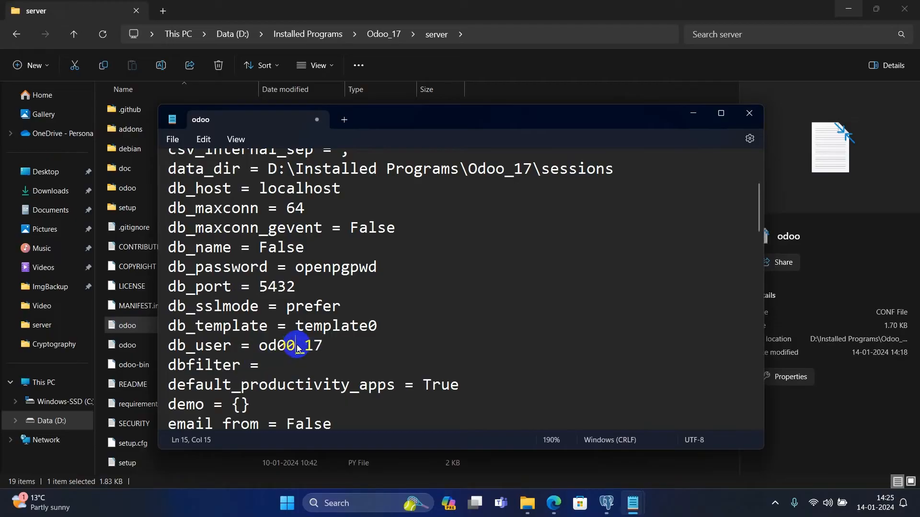
{"action": "key", "text": "BackSpace"}
{"action": "key", "text": "BackSpace"}
{"action": "left_click_drag", "start_coordinate": [258, 349], "coordinate": [327, 351]}
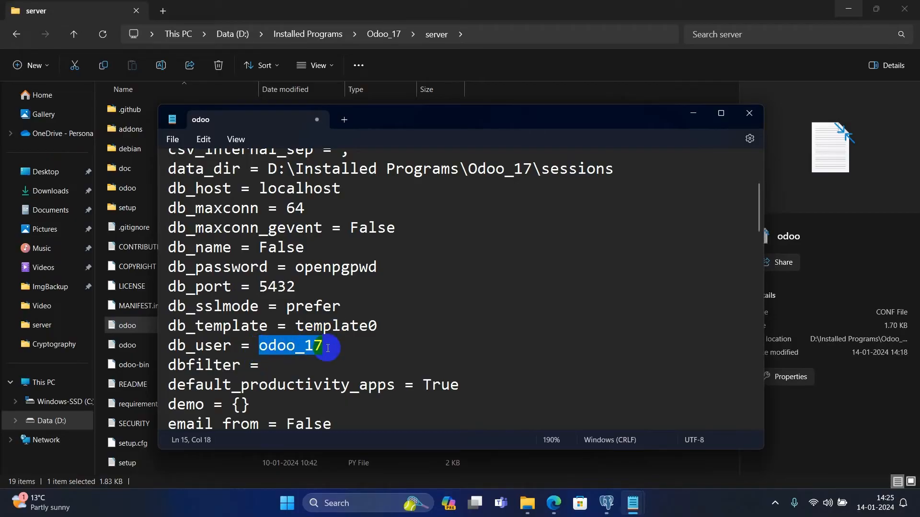
- Retype the misspelled db_password value, then move Notepad aside and minimize File Explorer
{"action": "left_click_drag", "start_coordinate": [295, 269], "coordinate": [381, 270]}
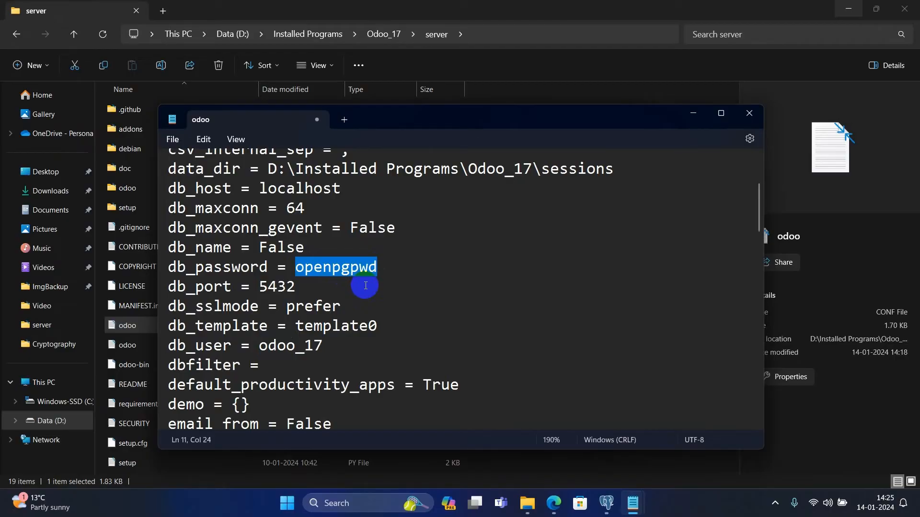
{"action": "type", "text": "admi"}
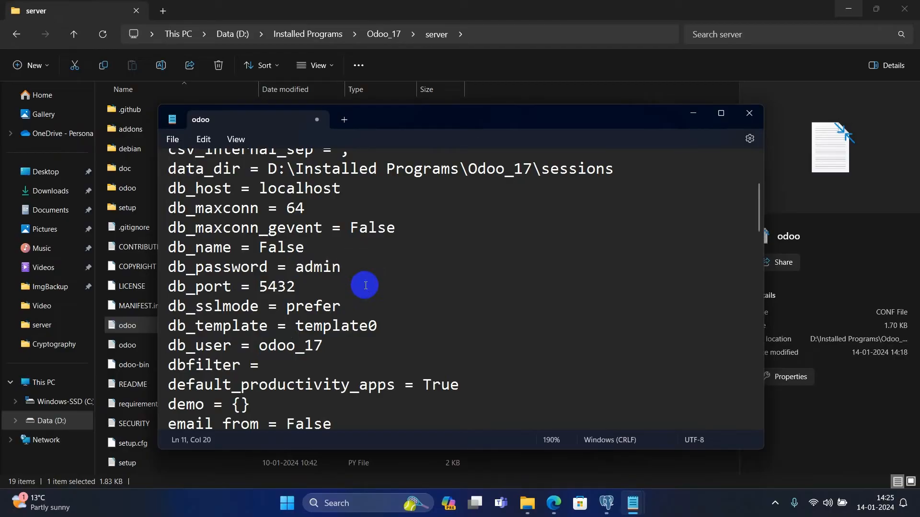
{"action": "type", "text": "n@"}
{"action": "key", "text": "Caps_Lock"}
{"action": "type", "text": "Oodo"}
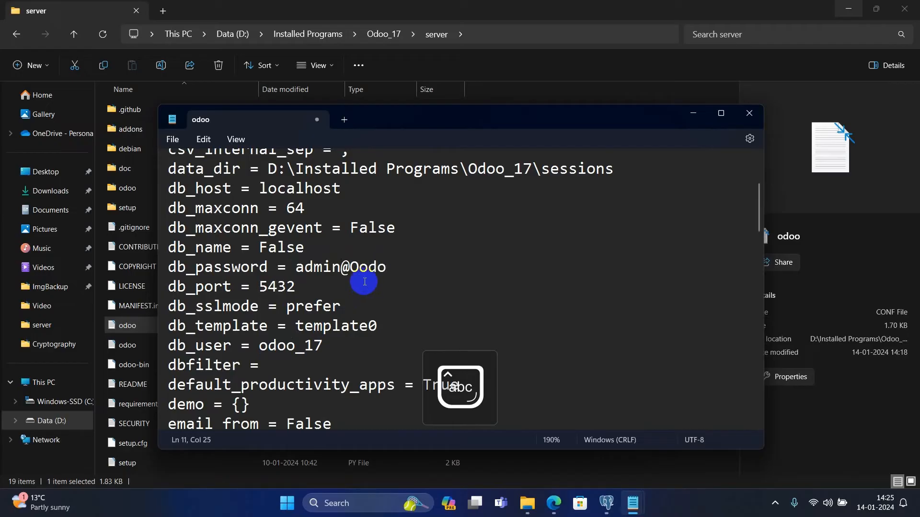
{"action": "left_click", "coordinate": [357, 269]}
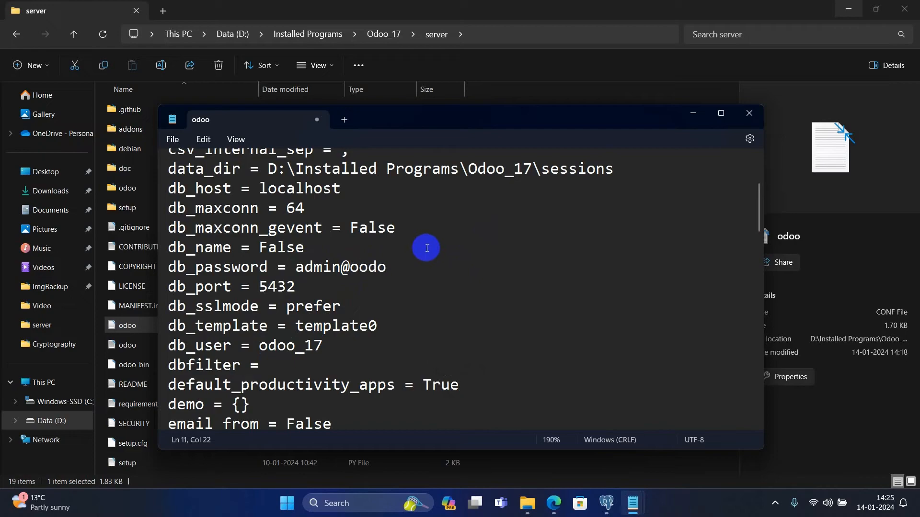
{"action": "left_click_drag", "start_coordinate": [362, 267], "coordinate": [414, 269]}
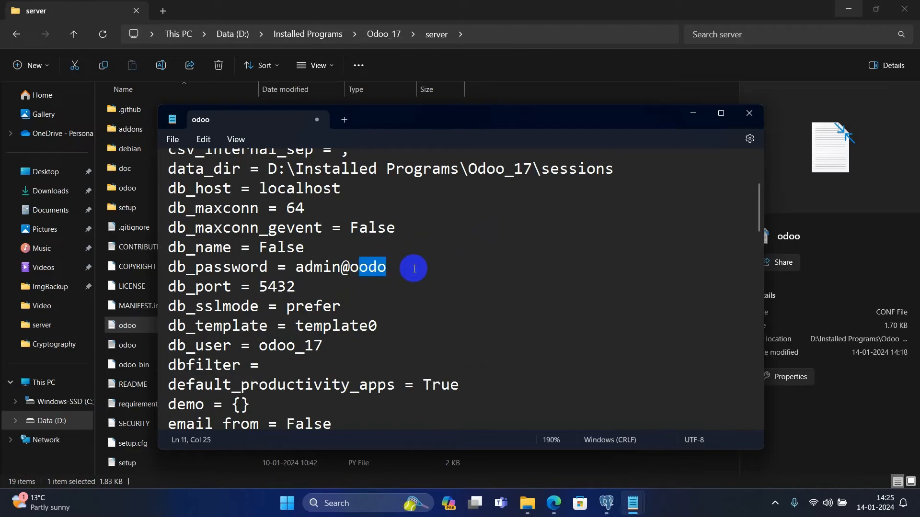
{"action": "type", "text": "do"}
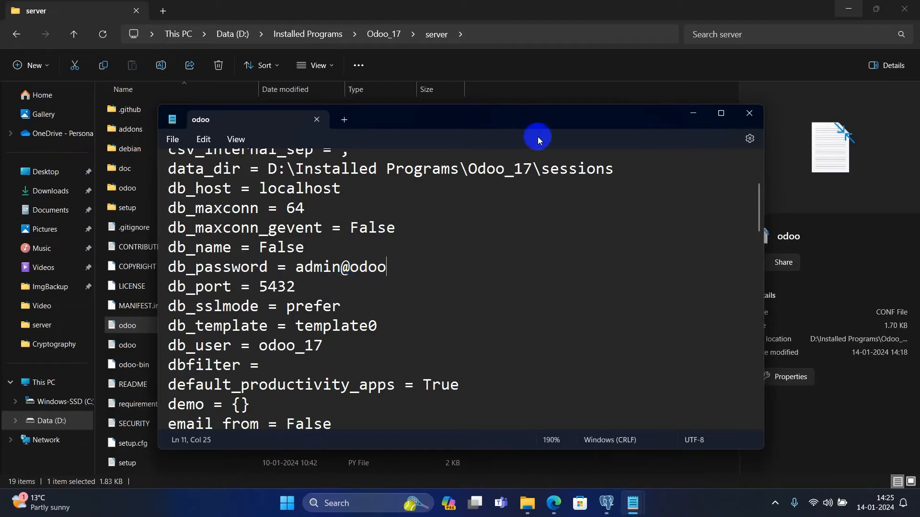
{"action": "left_click_drag", "start_coordinate": [527, 117], "coordinate": [722, 108]}
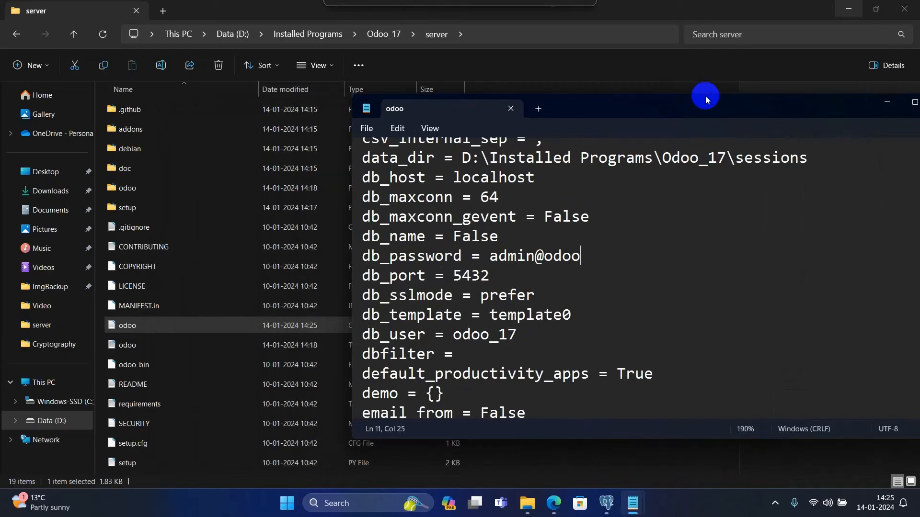
{"action": "left_click", "coordinate": [848, 9]}
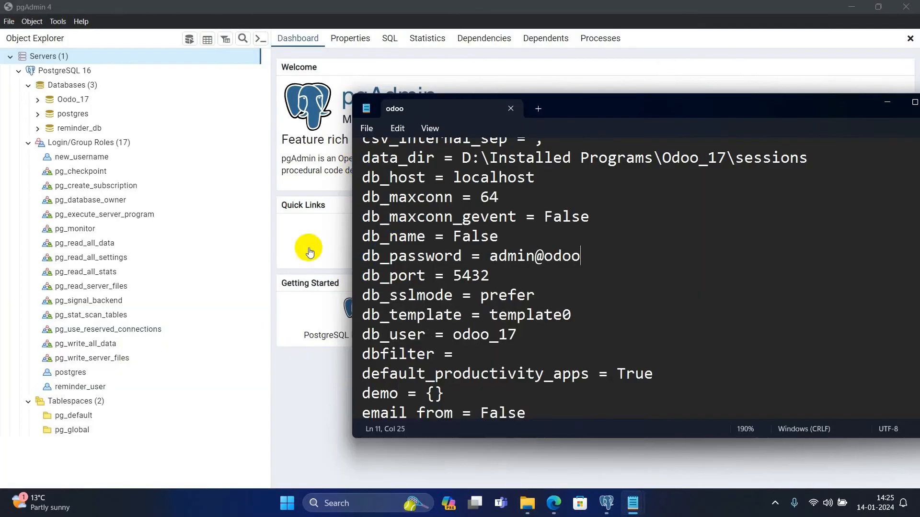
- Start a new Login/Group Role from the Login/Group Roles menu in pgAdmin
{"action": "left_click", "coordinate": [74, 144]}
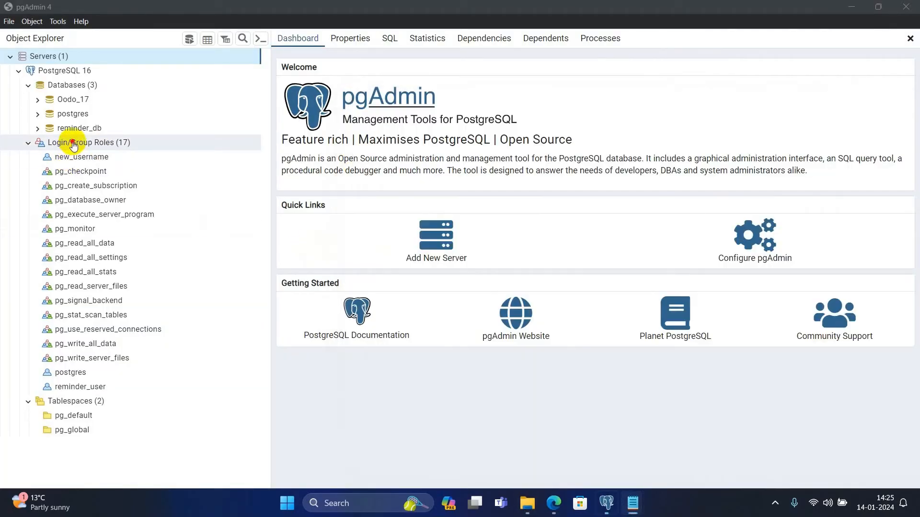
{"action": "right_click", "coordinate": [73, 142]}
{"action": "mouse_move", "coordinate": [92, 158]}
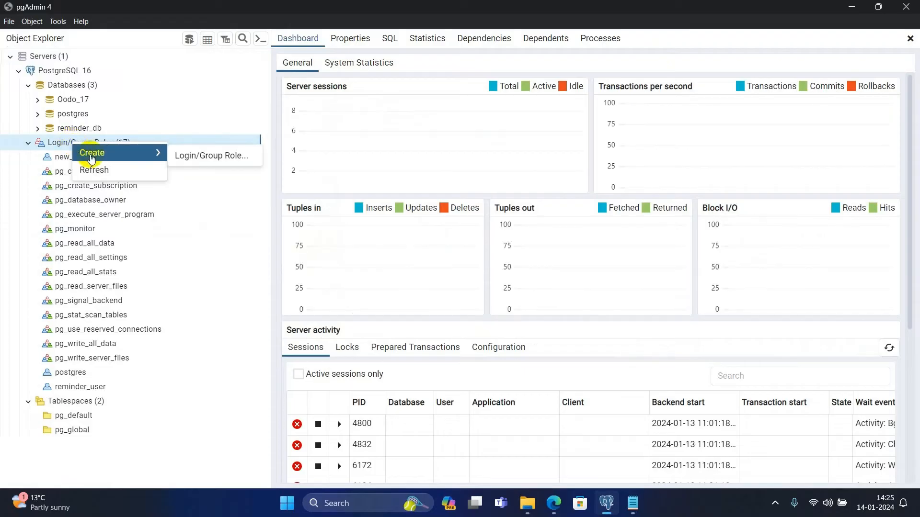
{"action": "left_click", "coordinate": [219, 157]}
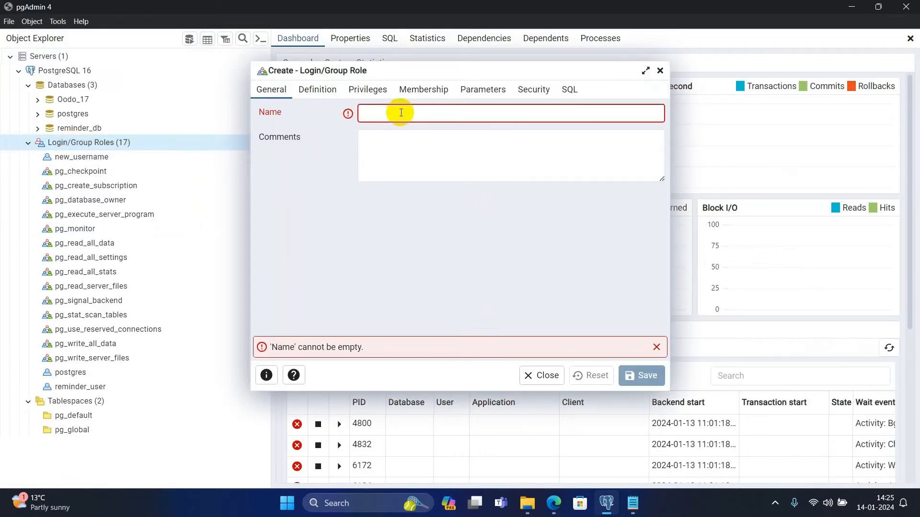
- Copy the db_user odoo_17 from the Notepad config and paste it as the role Name
{"action": "key", "text": "alt+Tab"}
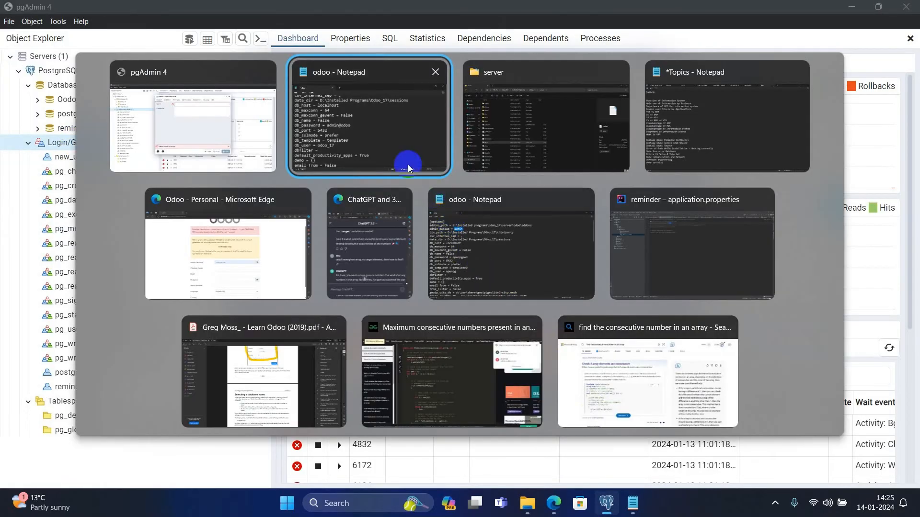
{"action": "left_click", "coordinate": [406, 165]}
{"action": "scroll", "coordinate": [499, 255], "scroll_direction": "up", "scroll_amount": 1}
{"action": "scroll", "coordinate": [497, 259], "scroll_direction": "down", "scroll_amount": 1}
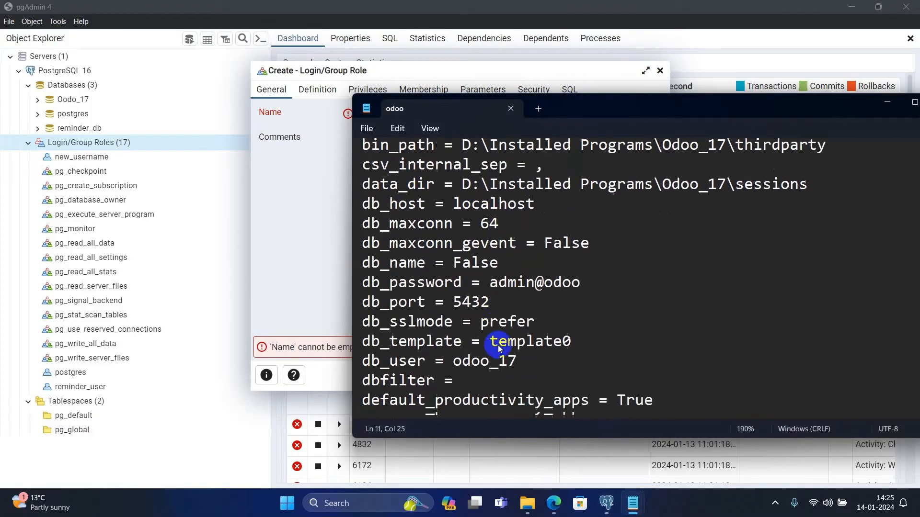
{"action": "left_click_drag", "start_coordinate": [452, 334], "coordinate": [522, 332]}
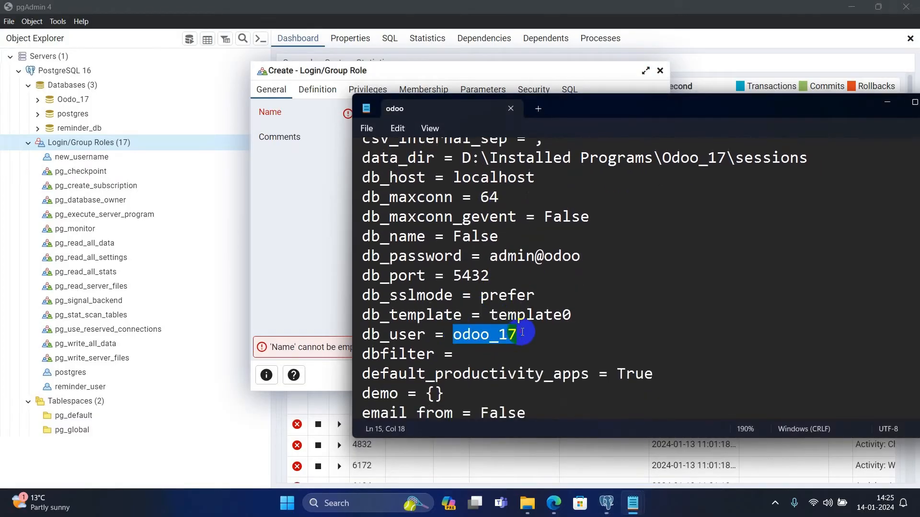
{"action": "key", "text": "ctrl+c"}
{"action": "left_click", "coordinate": [347, 173]}
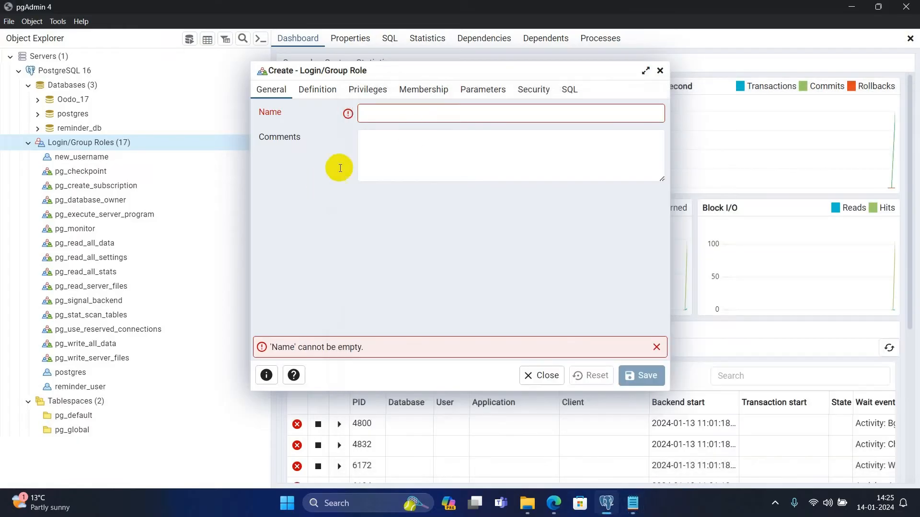
{"action": "left_click", "coordinate": [412, 114]}
{"action": "key", "text": "ctrl+v"}
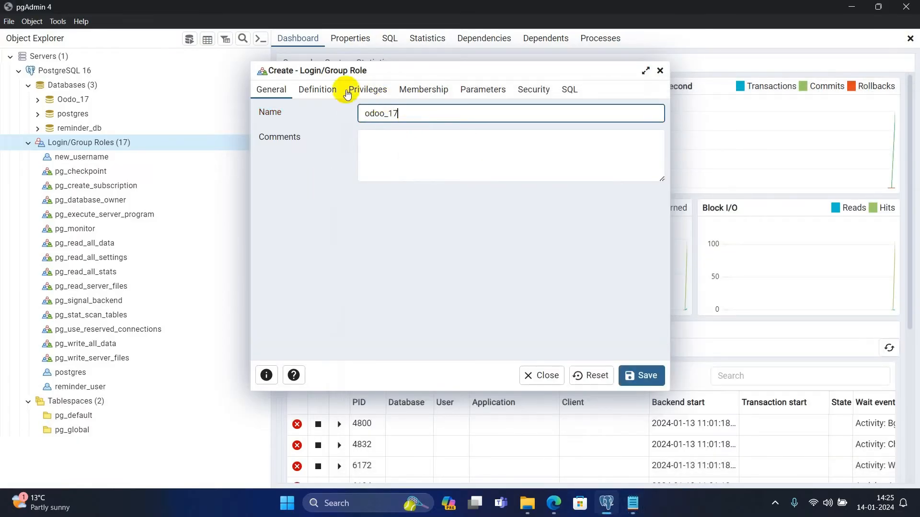
- Add the comment 'For test' and move to the Definition page's password field
{"action": "left_click", "coordinate": [326, 91]}
{"action": "left_click", "coordinate": [276, 91]}
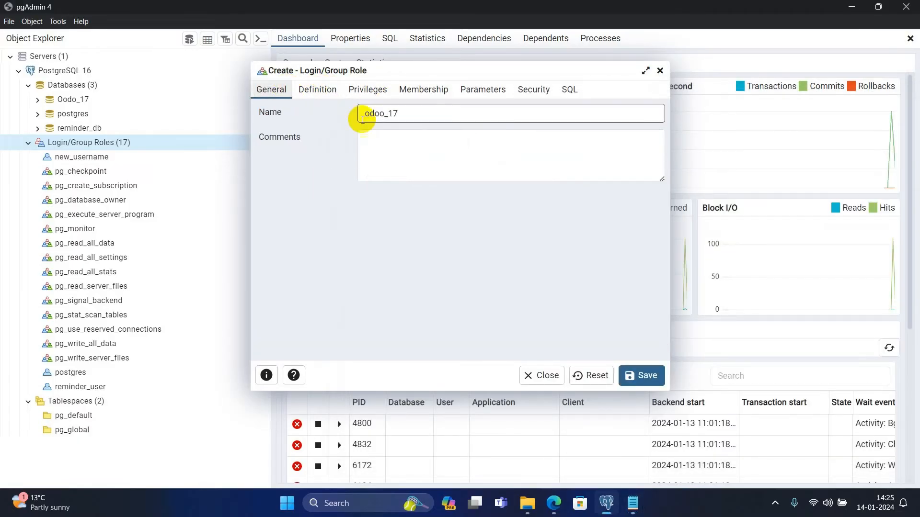
{"action": "left_click", "coordinate": [386, 145]}
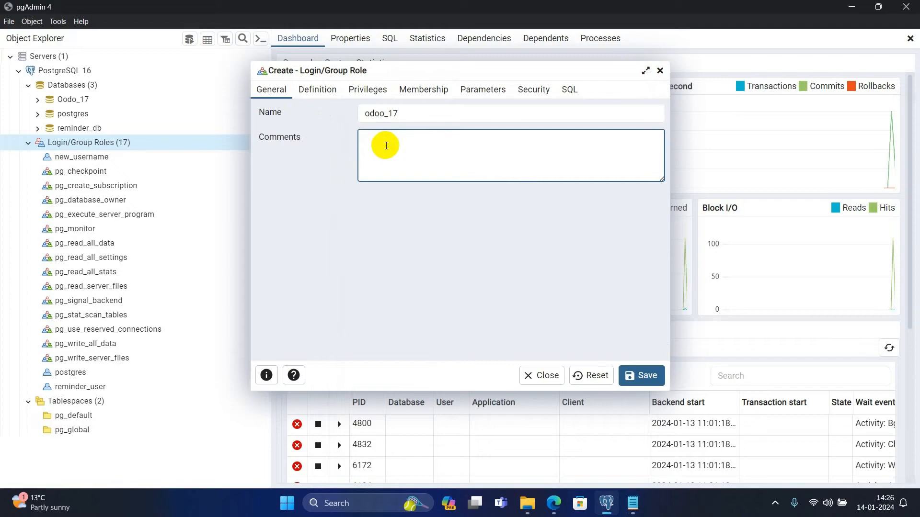
{"action": "key", "text": "Caps_Lock"}
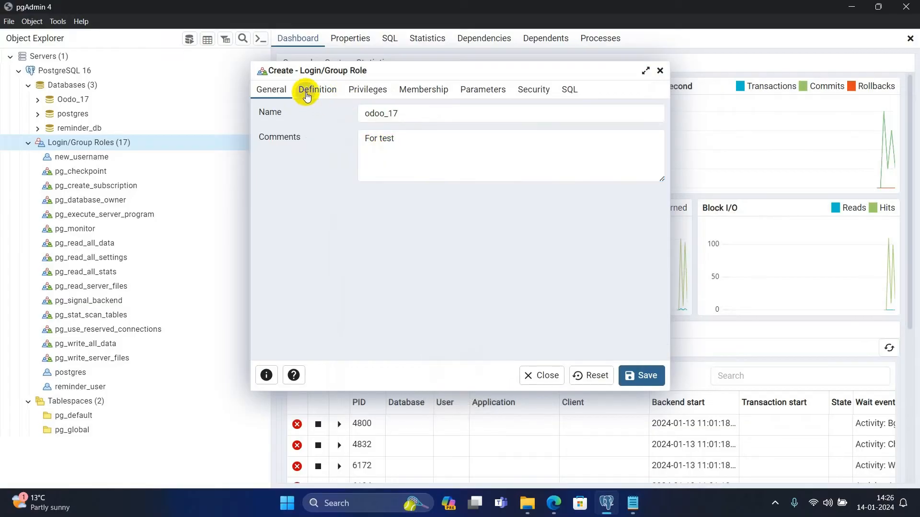
{"action": "left_click", "coordinate": [309, 91]}
{"action": "left_click", "coordinate": [369, 115]}
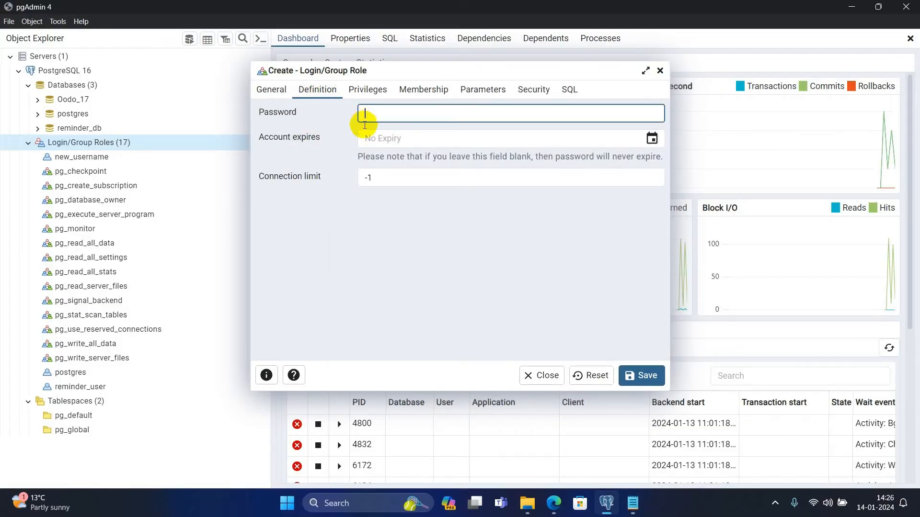
- Copy the db_password value from the Notepad config into the role's Password field
{"action": "key", "text": "alt+Tab"}
{"action": "left_click", "coordinate": [405, 136]}
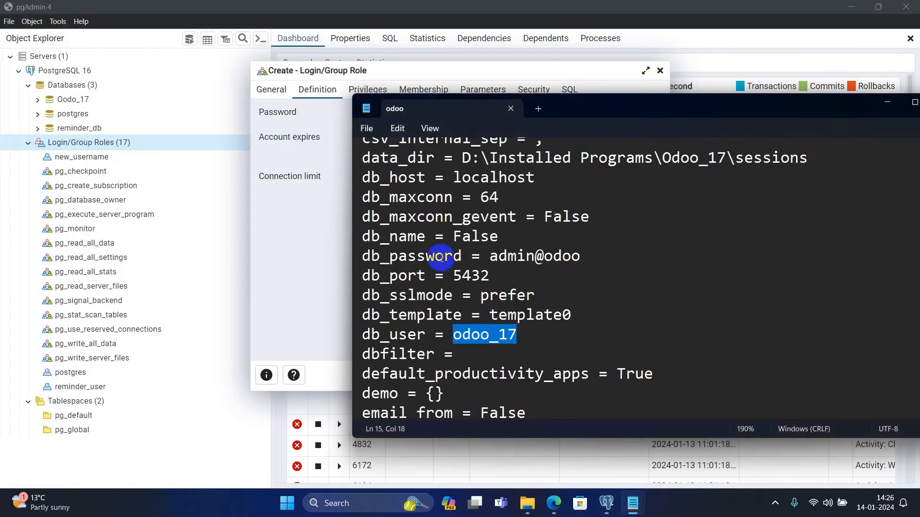
{"action": "left_click_drag", "start_coordinate": [490, 256], "coordinate": [585, 257]}
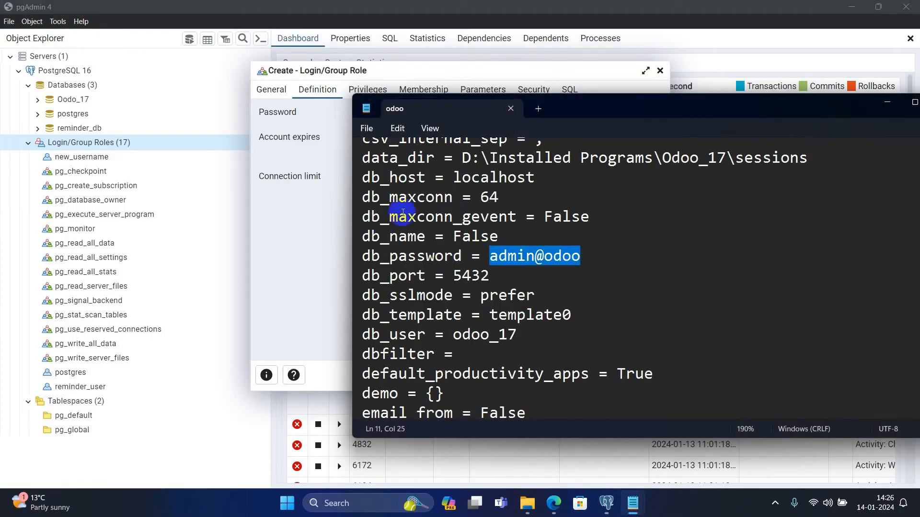
{"action": "left_click", "coordinate": [339, 205]}
{"action": "left_click", "coordinate": [385, 115]}
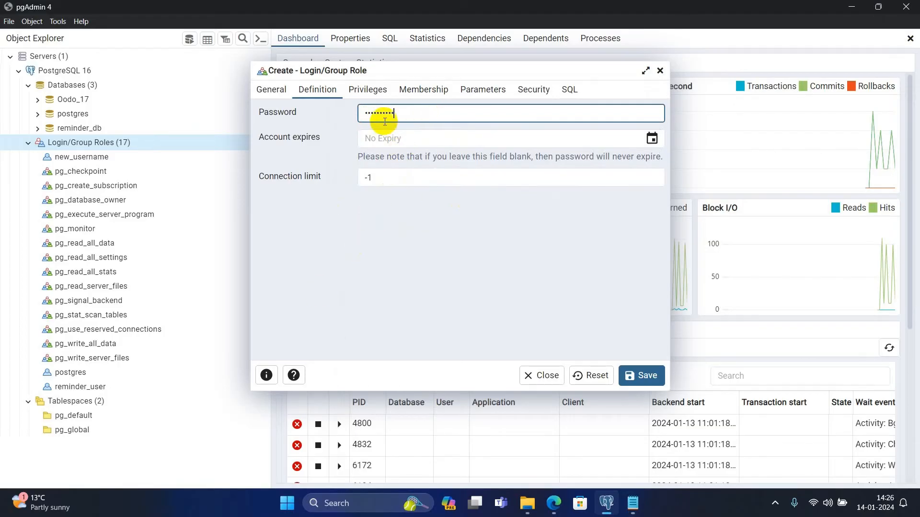
- Grant the odoo_17 role only the Can login privilege and save it
{"action": "left_click", "coordinate": [385, 94]}
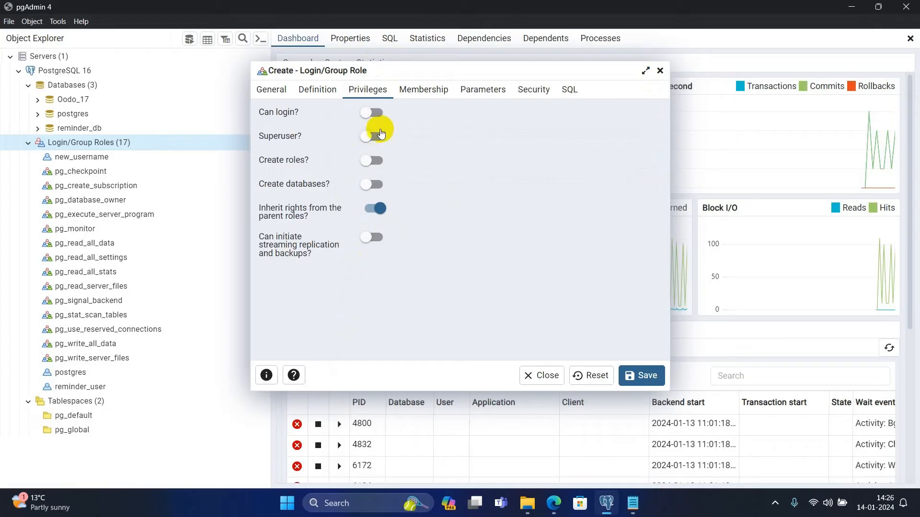
{"action": "left_click", "coordinate": [379, 186]}
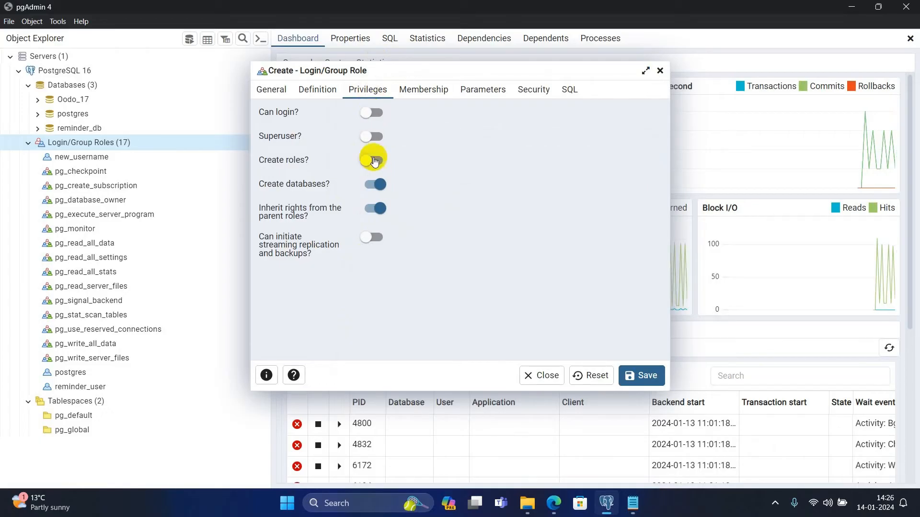
{"action": "left_click", "coordinate": [375, 160]}
{"action": "left_click", "coordinate": [375, 136]}
{"action": "left_click", "coordinate": [372, 113]}
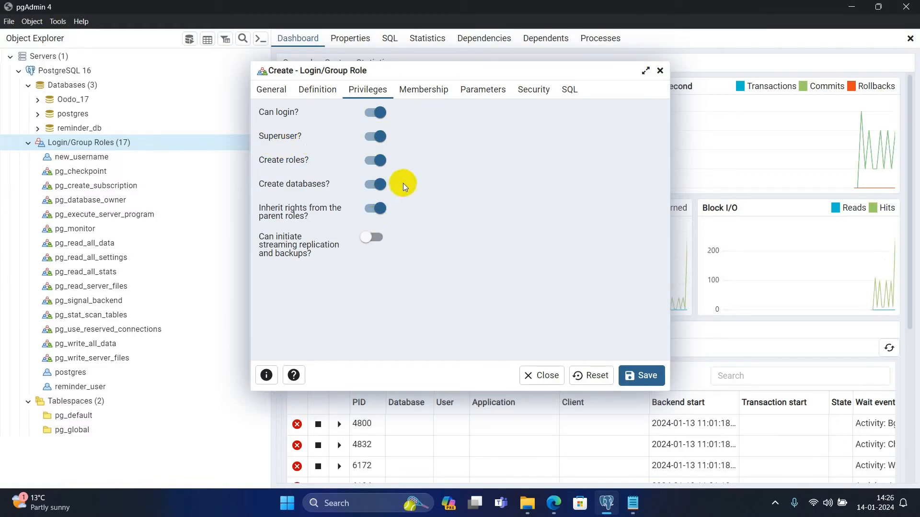
{"action": "left_click", "coordinate": [375, 136]}
{"action": "left_click", "coordinate": [375, 161]}
{"action": "left_click", "coordinate": [375, 185]}
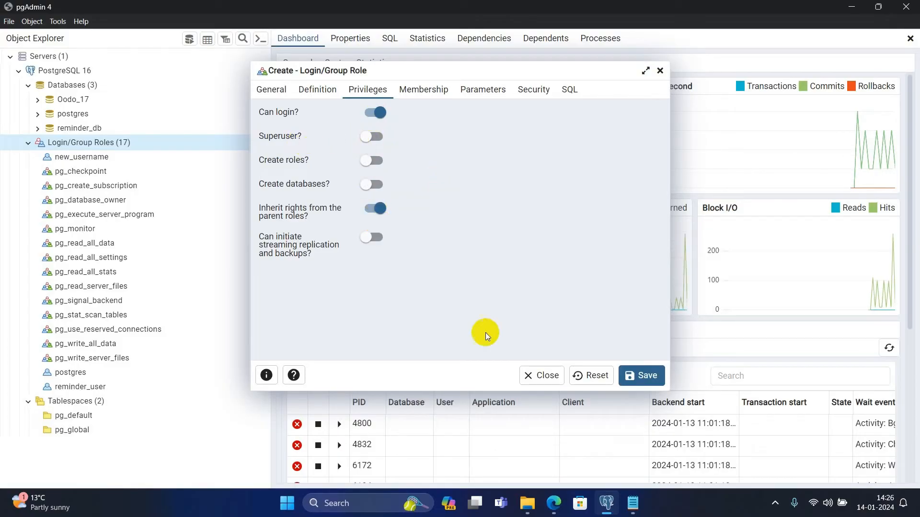
{"action": "left_click", "coordinate": [649, 376]}
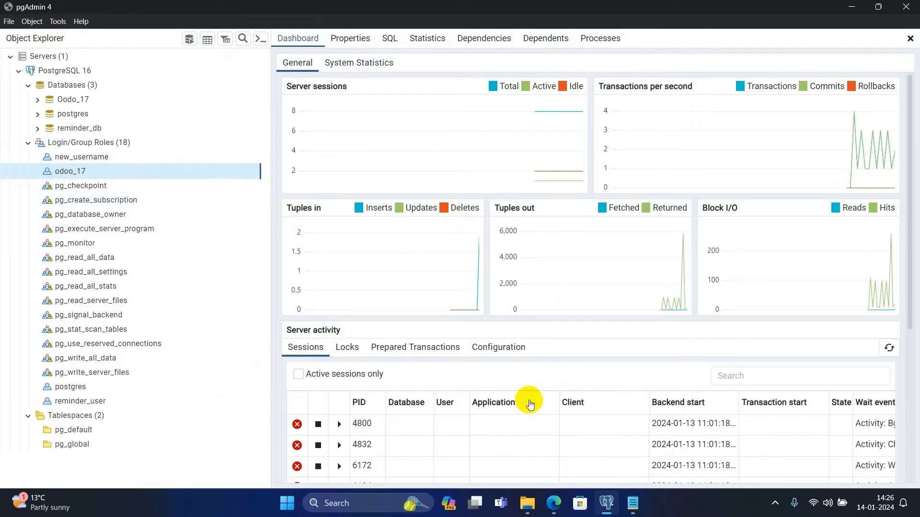
- Replace the master password on the Odoo form and autofill the remaining fields from a saved entry
{"action": "mouse_move", "coordinate": [560, 500]}
{"action": "left_click", "coordinate": [553, 441]}
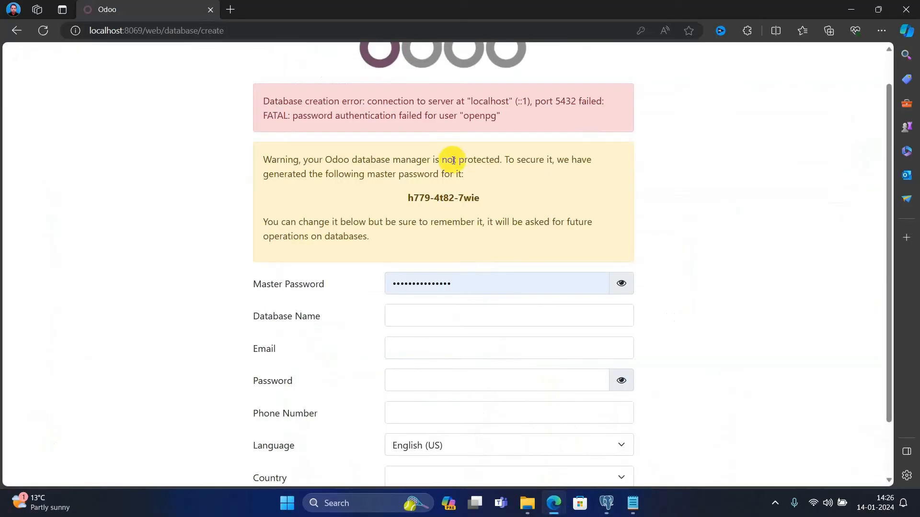
{"action": "left_click", "coordinate": [456, 283]}
{"action": "left_click_drag", "start_coordinate": [464, 283], "coordinate": [378, 286]}
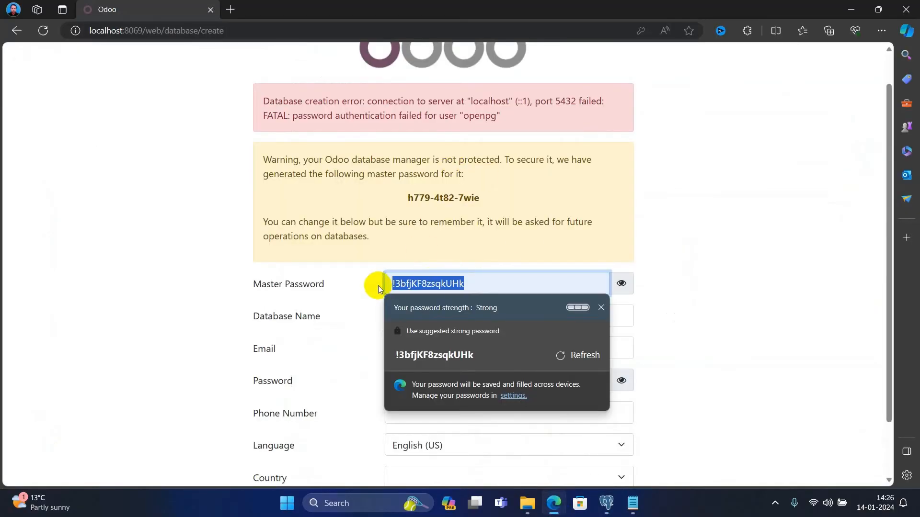
{"action": "type", "text": "odoo1"}
{"action": "key", "text": "Tab"}
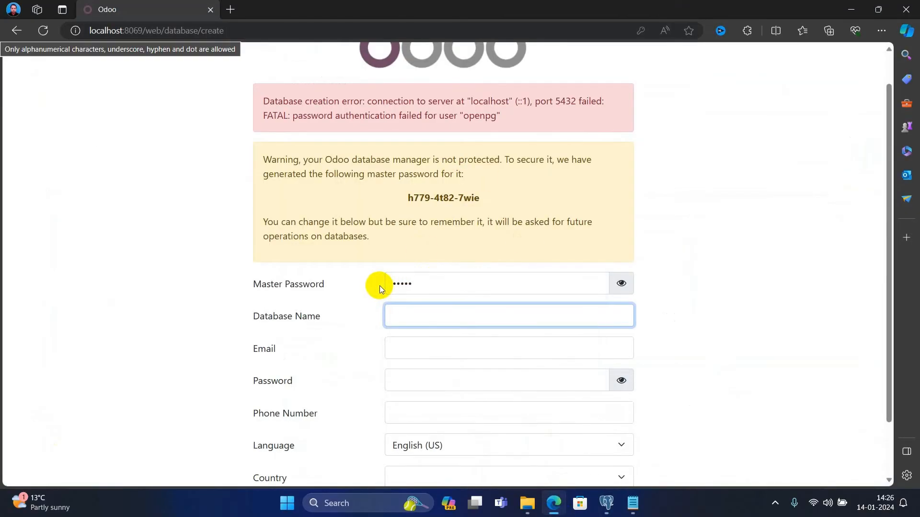
{"action": "left_click", "coordinate": [425, 313]}
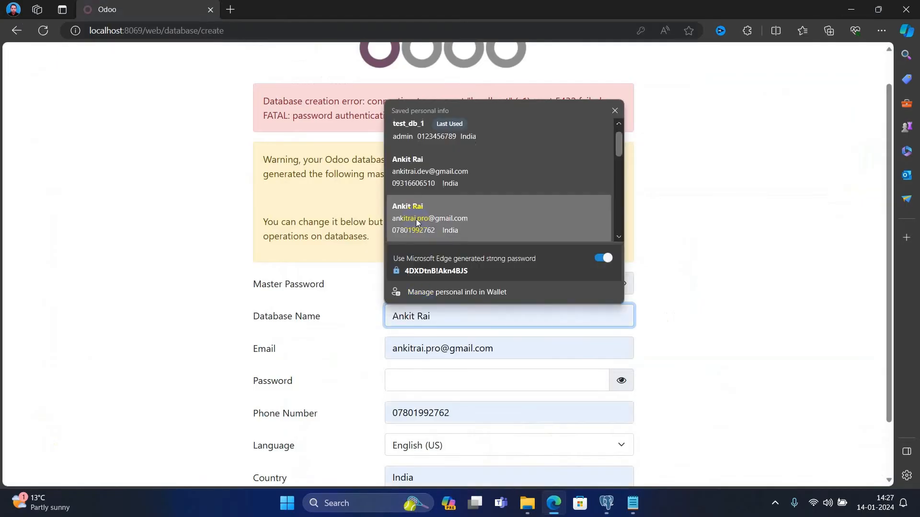
{"action": "left_click", "coordinate": [417, 132]}
{"action": "scroll", "coordinate": [431, 336], "scroll_direction": "down", "scroll_amount": 2}
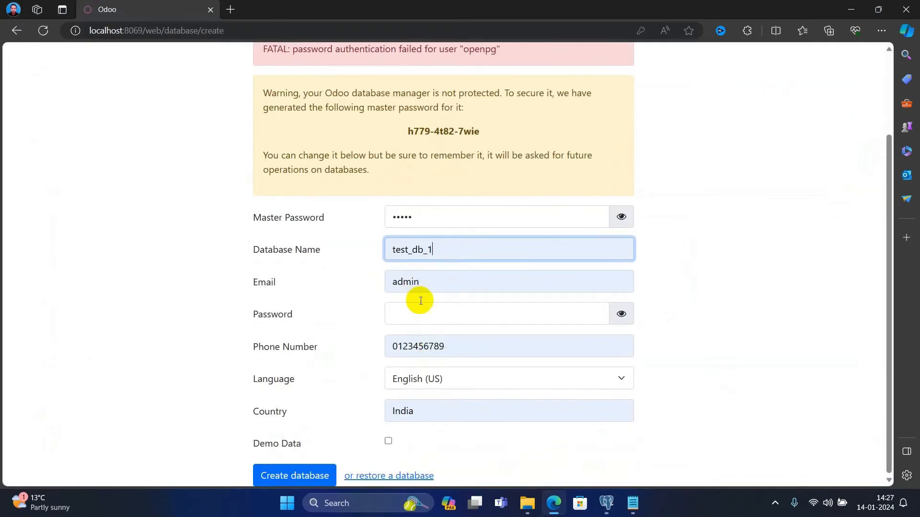
- Paste the admin password from clipboard history, remove the duplicate, and submit test_db_1
{"action": "left_click", "coordinate": [423, 312]}
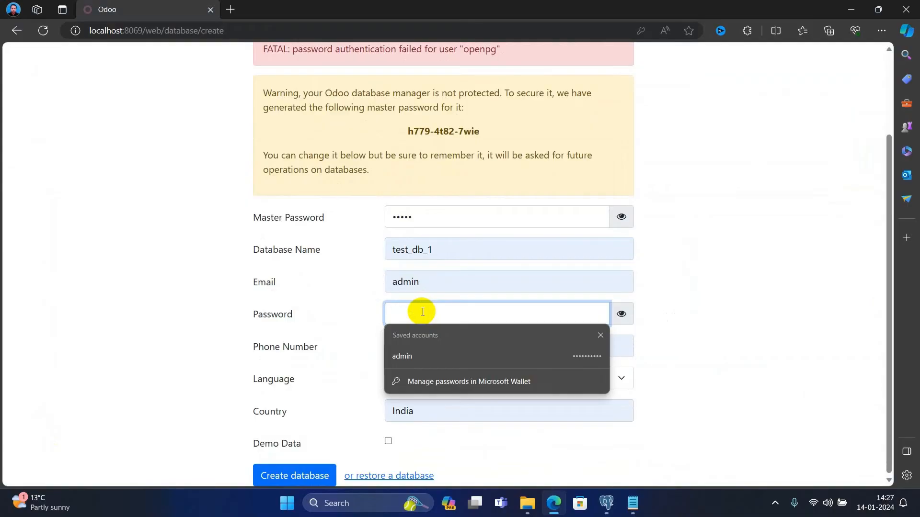
{"action": "key", "text": "super+v"}
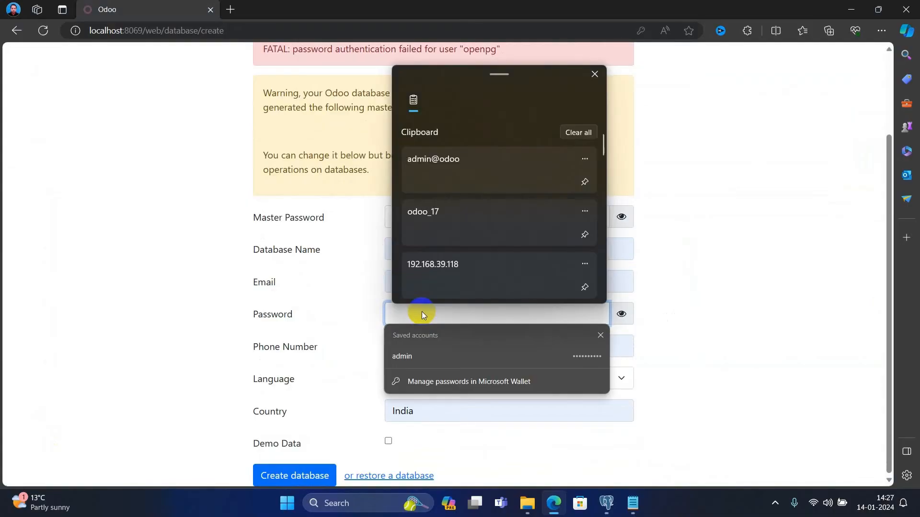
{"action": "left_click", "coordinate": [433, 165]}
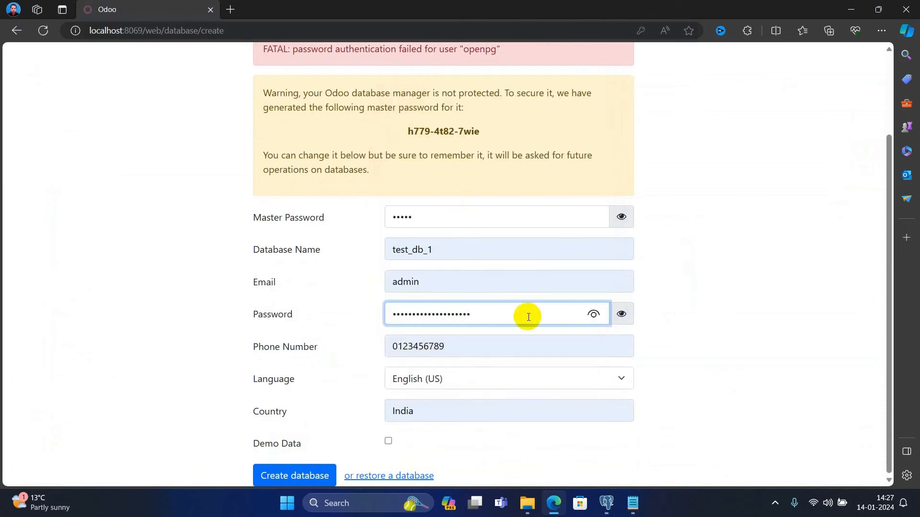
{"action": "left_click", "coordinate": [594, 314]}
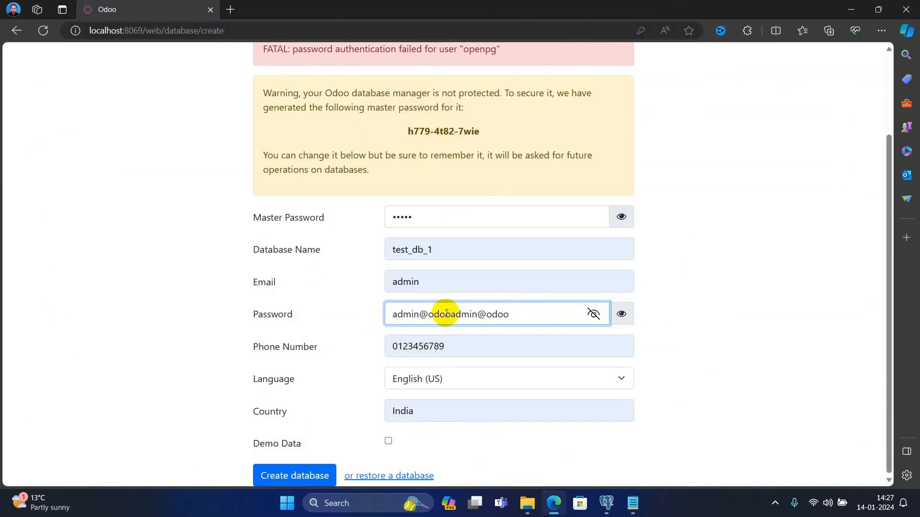
{"action": "left_click_drag", "start_coordinate": [450, 314], "coordinate": [518, 314]}
{"action": "key", "text": "BackSpace"}
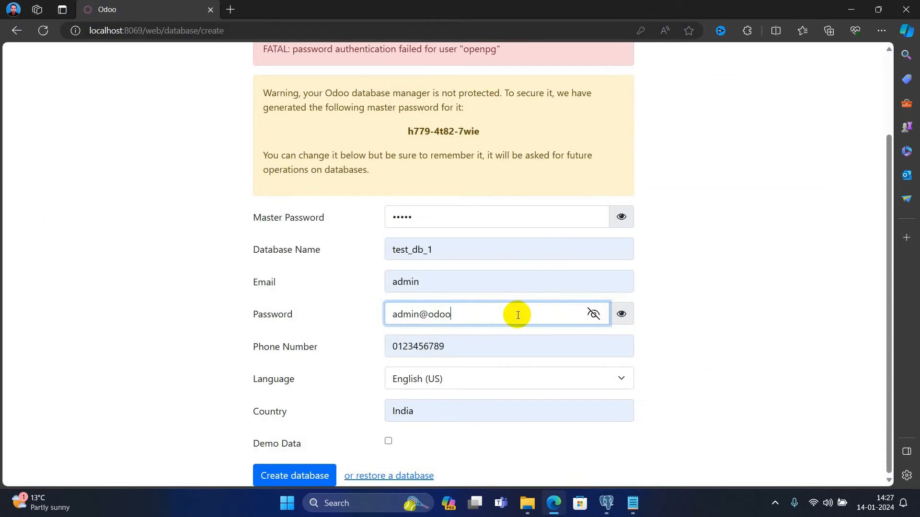
{"action": "left_click", "coordinate": [297, 477]}
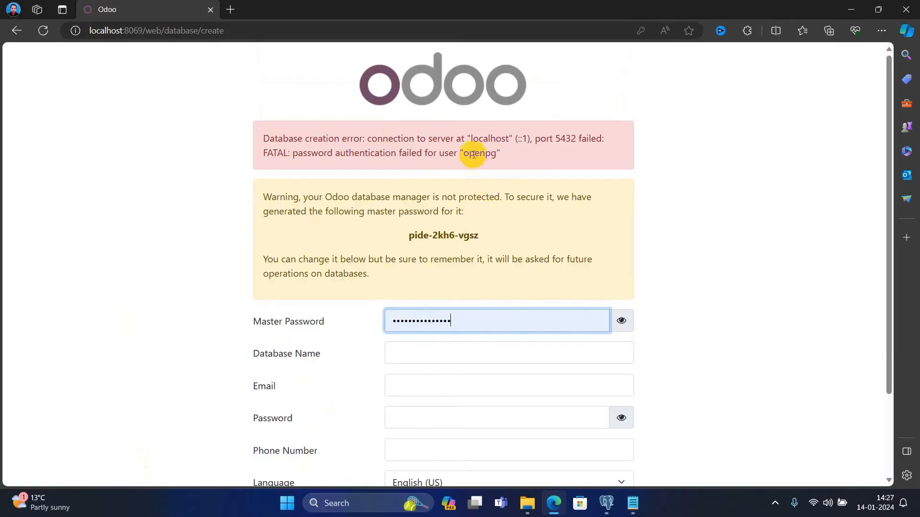
- Select the failed user in the login error and compare it with the odoo.conf db_user and db_password
{"action": "left_click_drag", "start_coordinate": [501, 154], "coordinate": [396, 154]}
{"action": "left_click", "coordinate": [633, 503]}
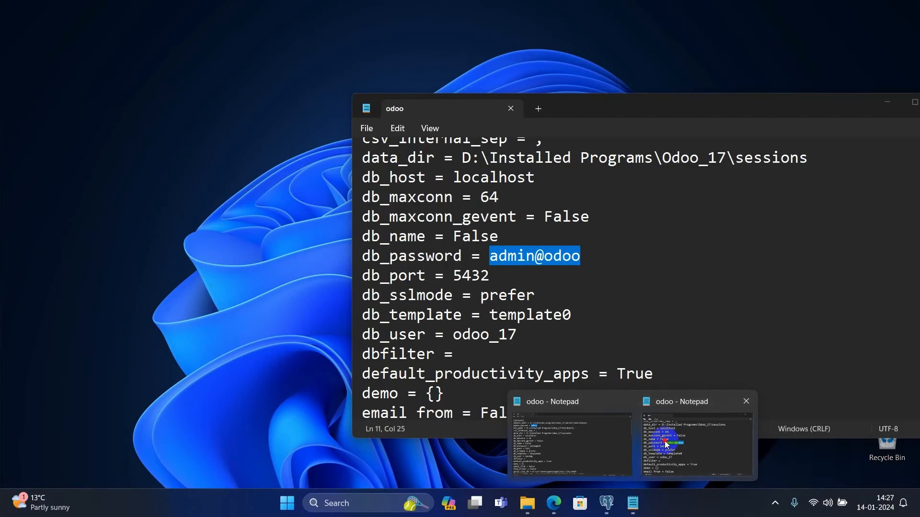
{"action": "left_click", "coordinate": [665, 441]}
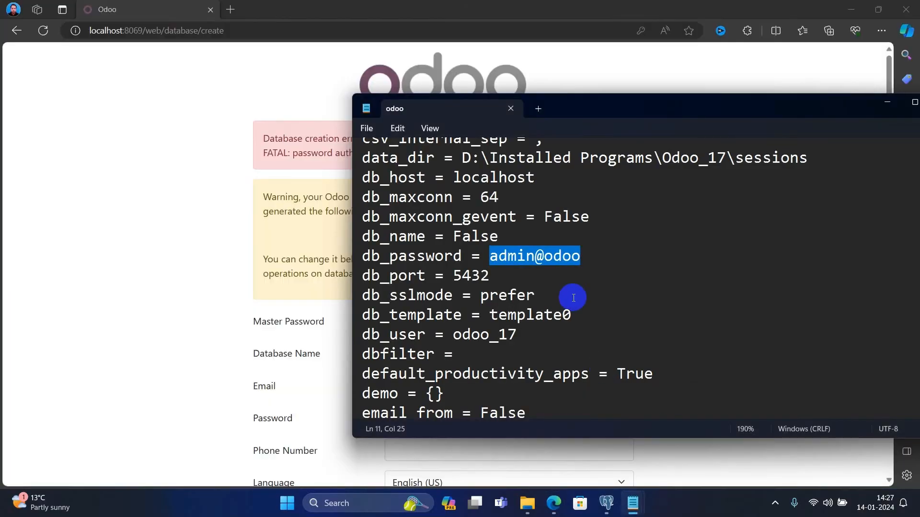
{"action": "left_click", "coordinate": [573, 297]}
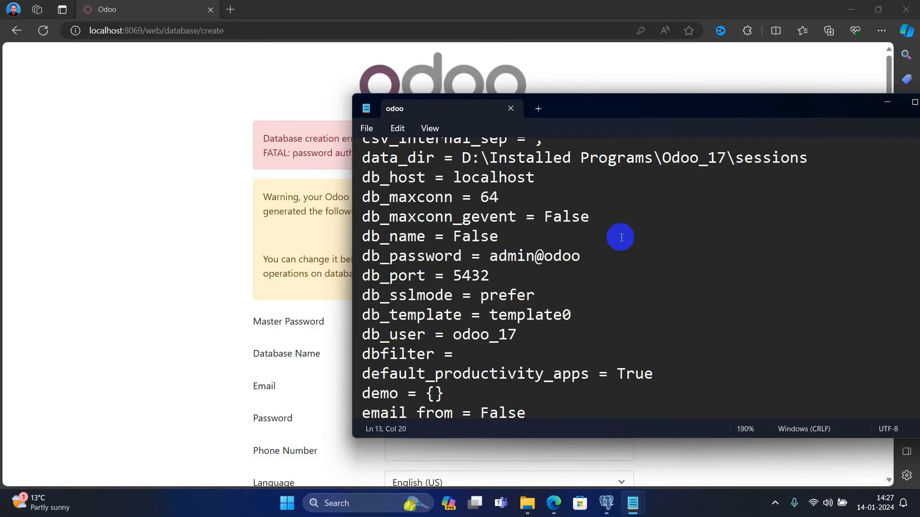
{"action": "left_click_drag", "start_coordinate": [826, 104], "coordinate": [645, 102]}
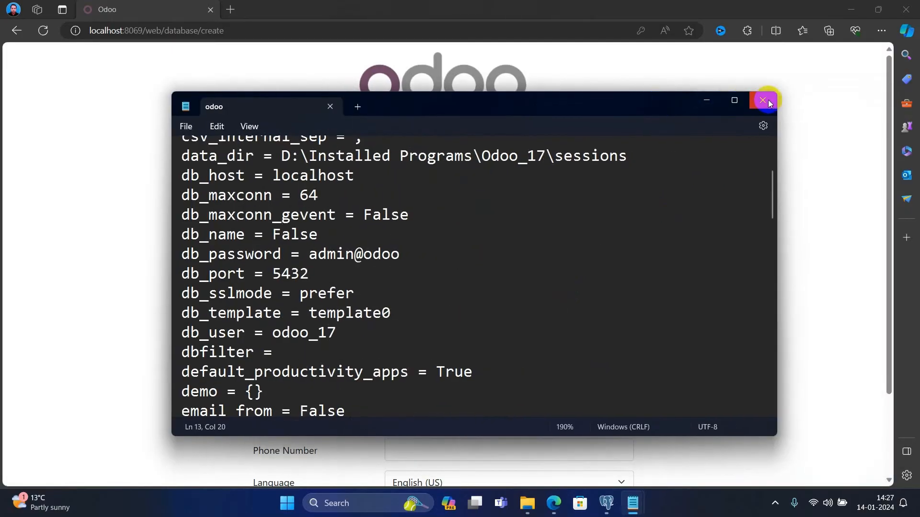
- Close both odoo.conf Notepad windows, leaving the authentication-error page in view
{"action": "left_click", "coordinate": [766, 99]}
{"action": "mouse_move", "coordinate": [635, 513]}
{"action": "left_click", "coordinate": [645, 413]}
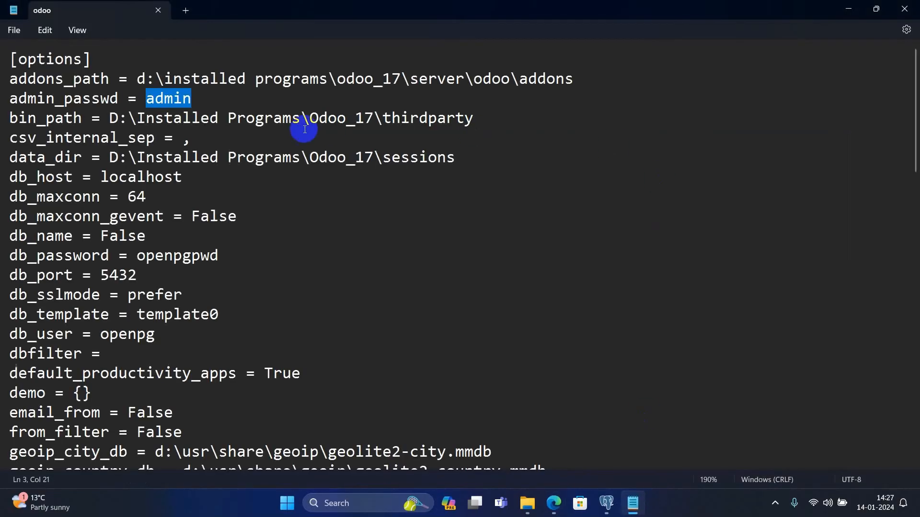
{"action": "left_click", "coordinate": [901, 12]}
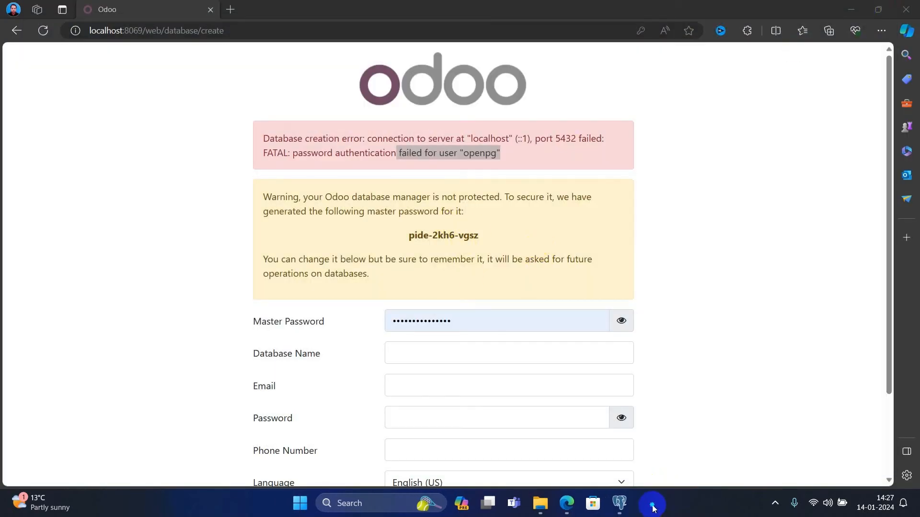
- Restart the odoo-server-17.0 service from Task Manager's Services list
{"action": "right_click", "coordinate": [653, 508]}
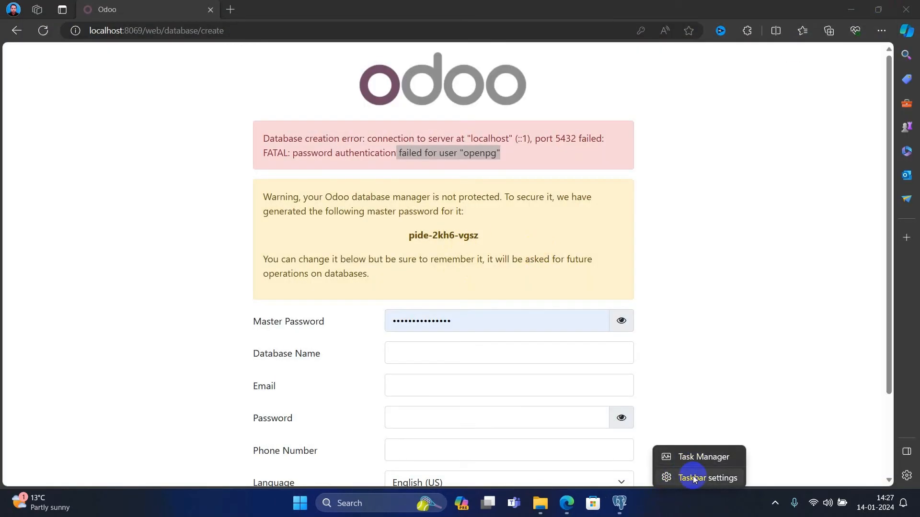
{"action": "left_click", "coordinate": [694, 461]}
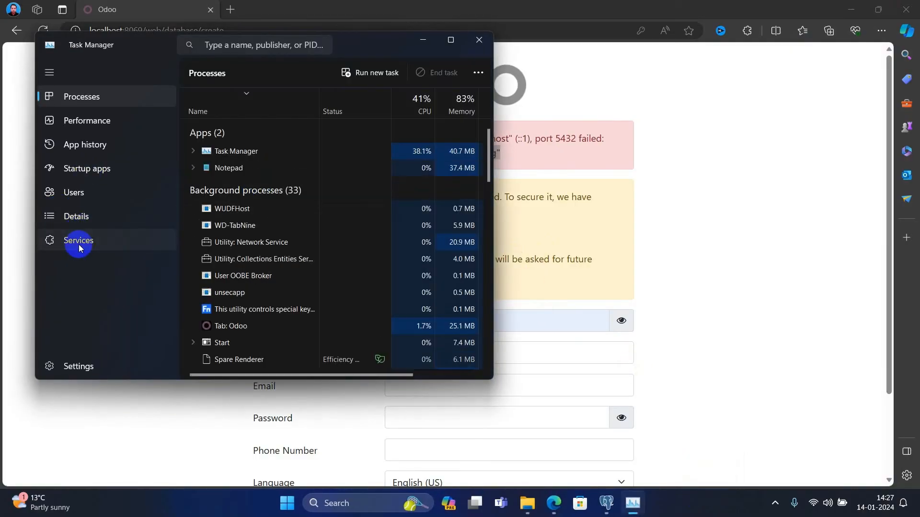
{"action": "left_click", "coordinate": [74, 239]}
{"action": "left_click", "coordinate": [209, 147]}
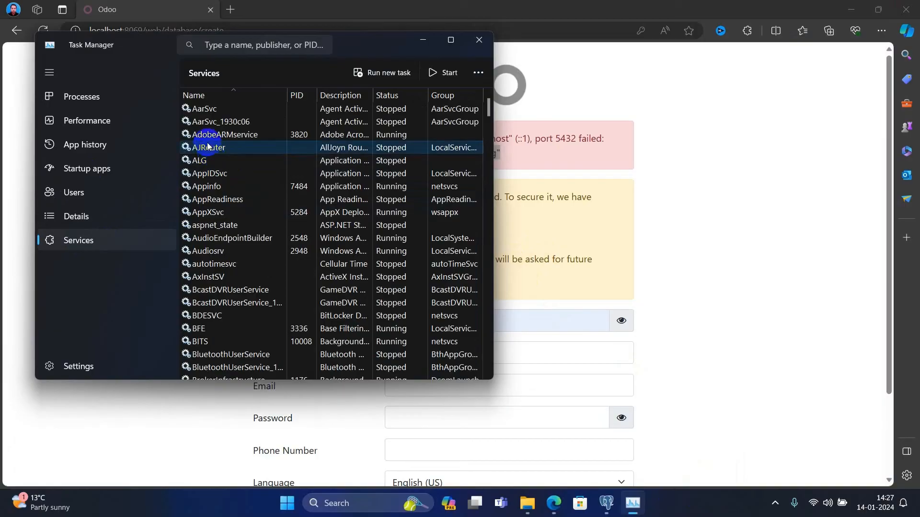
{"action": "key", "text": "o"}
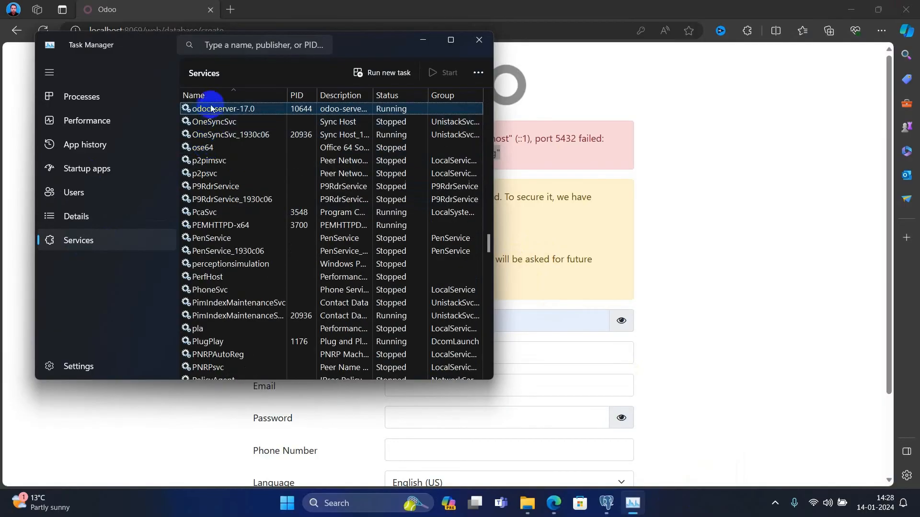
{"action": "right_click", "coordinate": [211, 108]}
{"action": "left_click", "coordinate": [245, 142]}
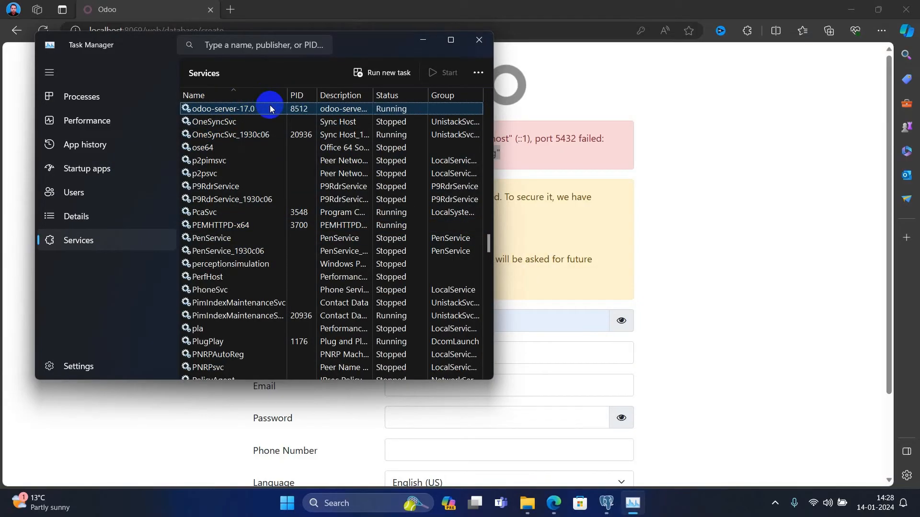
- Close Task Manager and resubmit the database form, then select the 'permission denied to create database' error
{"action": "left_click", "coordinate": [475, 44]}
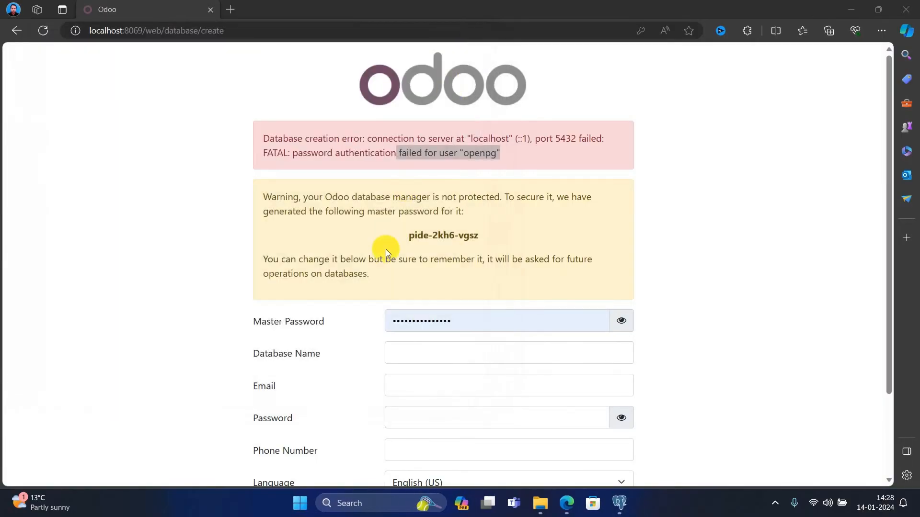
{"action": "left_click", "coordinate": [43, 31]}
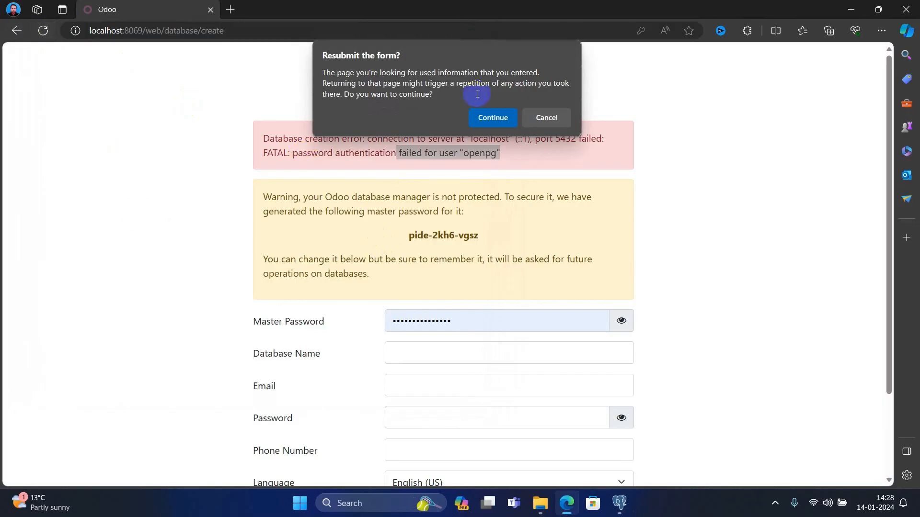
{"action": "left_click", "coordinate": [493, 116]}
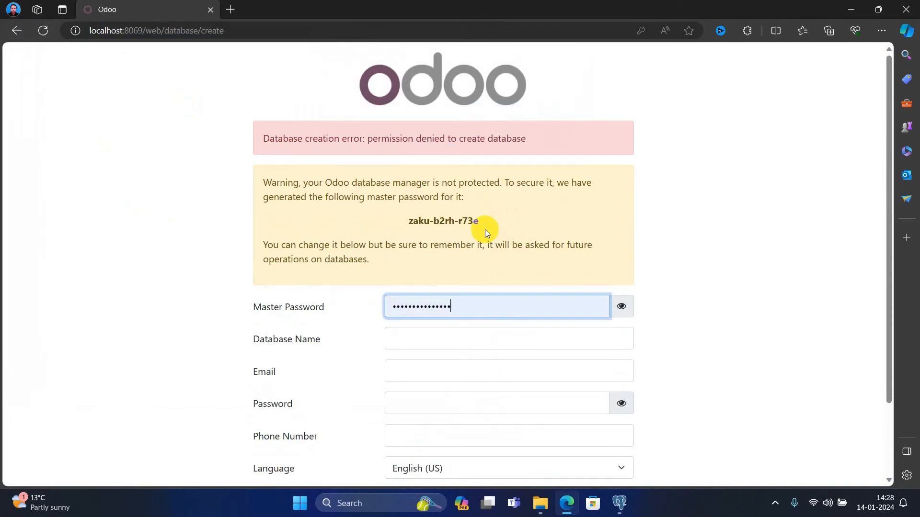
{"action": "left_click_drag", "start_coordinate": [263, 136], "coordinate": [550, 137]}
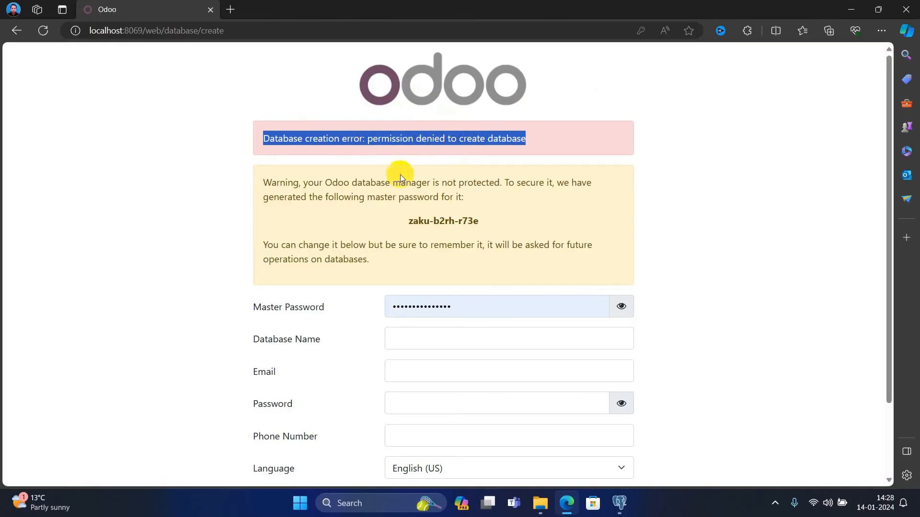
- Reopen the odoo config file in Notepad from File Explorer
{"action": "left_click", "coordinate": [620, 503]}
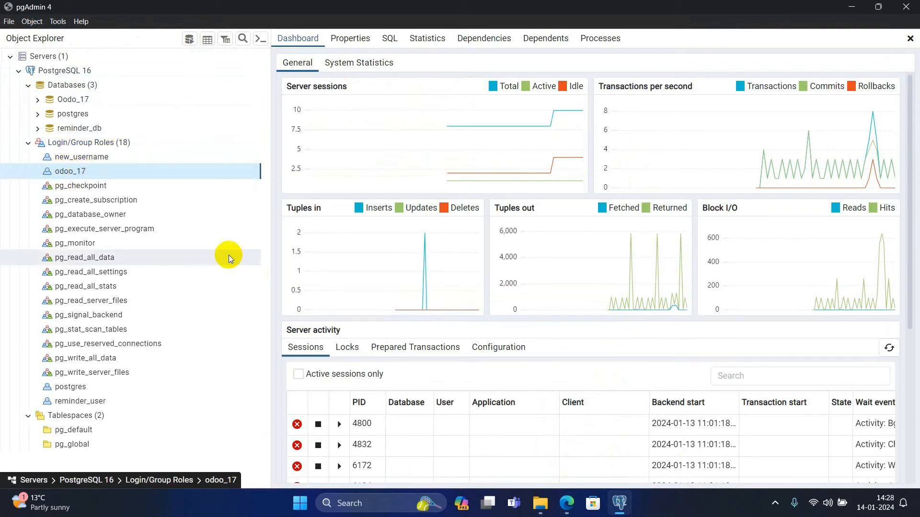
{"action": "mouse_move", "coordinate": [540, 503]}
{"action": "left_click", "coordinate": [450, 343]}
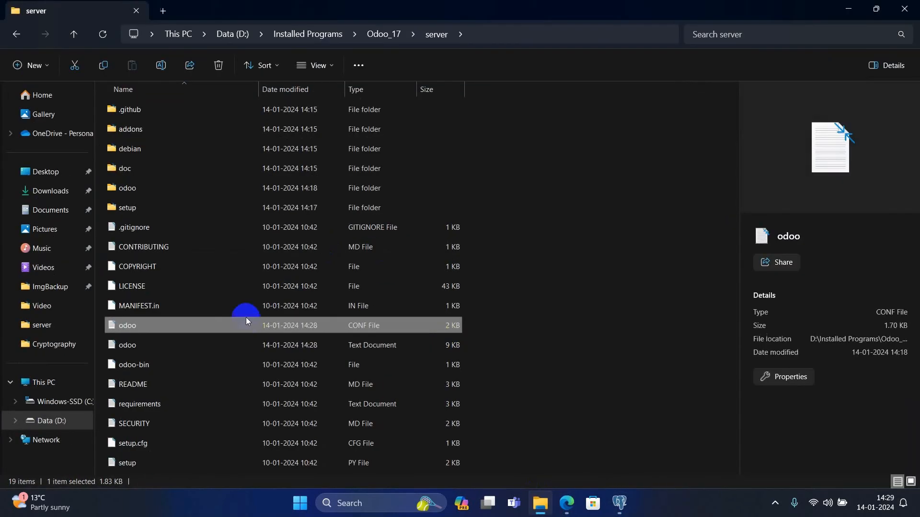
{"action": "right_click", "coordinate": [218, 330]}
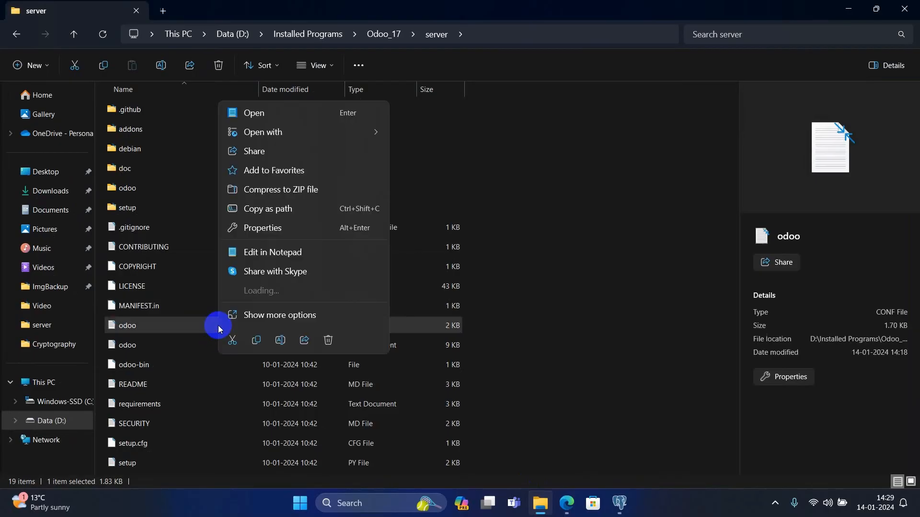
{"action": "left_click", "coordinate": [245, 114]}
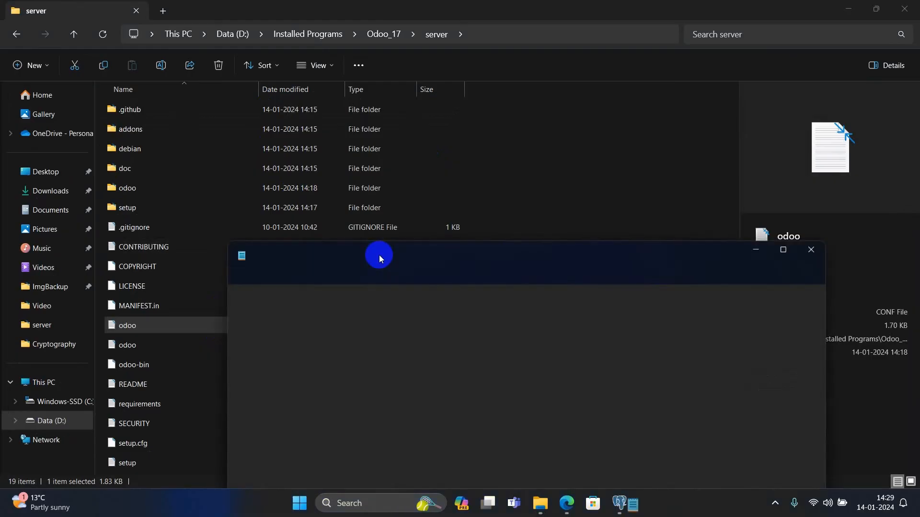
- Select the database user name odoo_17 on the db_user line
{"action": "left_click_drag", "start_coordinate": [647, 257], "coordinate": [643, 139]}
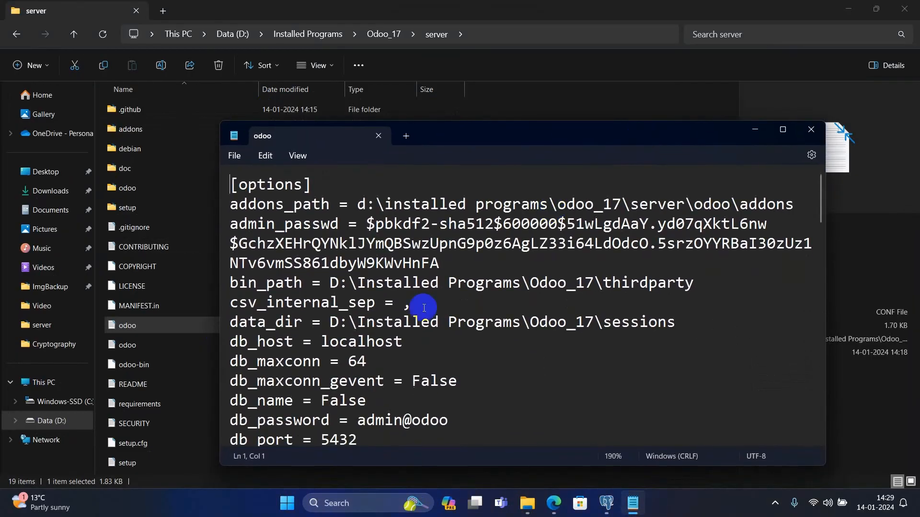
{"action": "scroll", "coordinate": [422, 306], "scroll_direction": "down", "scroll_amount": 3}
{"action": "scroll", "coordinate": [424, 312], "scroll_direction": "up", "scroll_amount": 1}
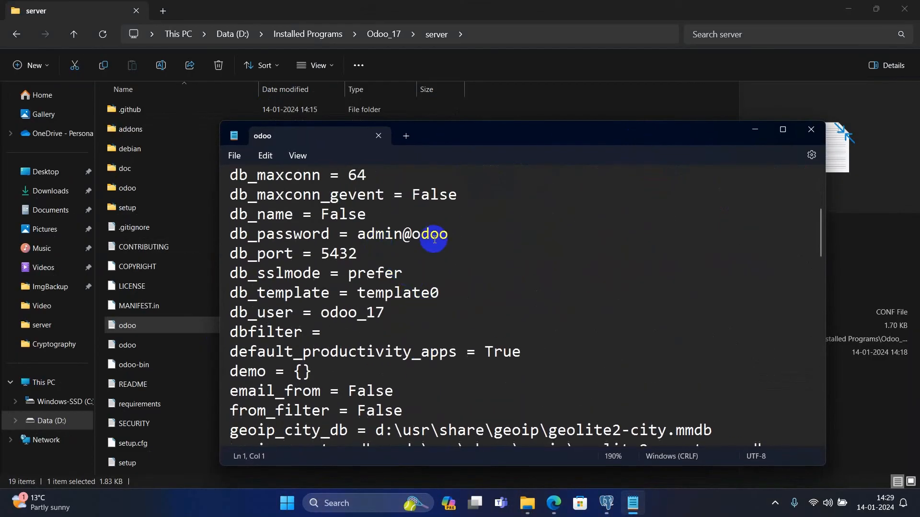
{"action": "scroll", "coordinate": [433, 240], "scroll_direction": "up", "scroll_amount": 1}
{"action": "scroll", "coordinate": [431, 242], "scroll_direction": "down", "scroll_amount": 1}
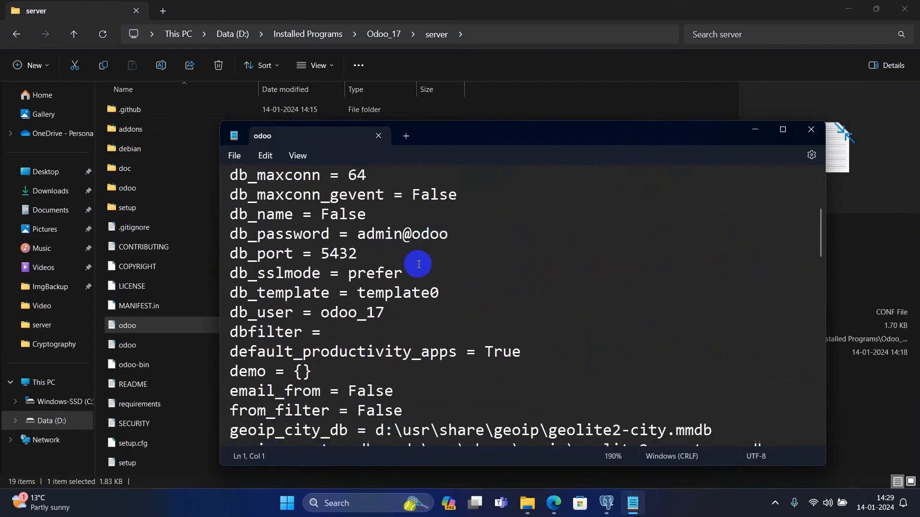
{"action": "double_click", "coordinate": [350, 316]}
{"action": "left_click", "coordinate": [404, 312]}
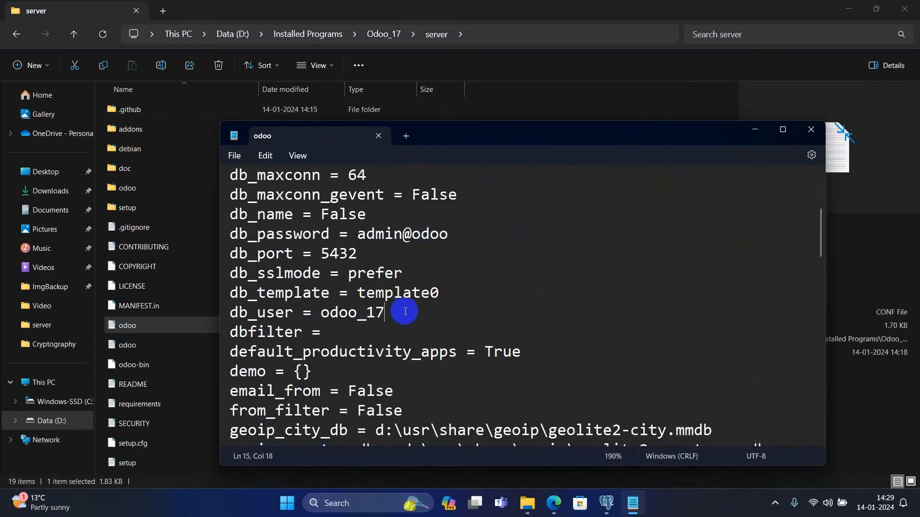
{"action": "left_click_drag", "start_coordinate": [390, 314], "coordinate": [326, 314]}
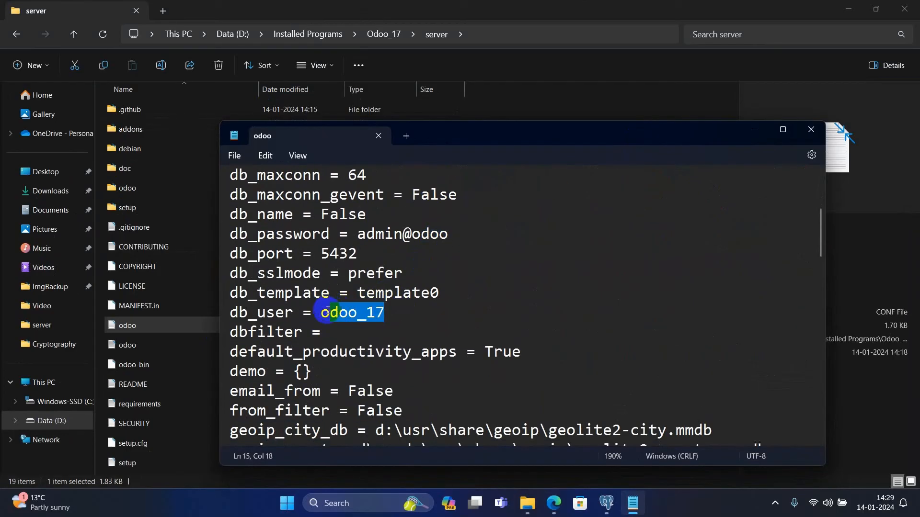
{"action": "left_click", "coordinate": [328, 314]}
{"action": "left_click", "coordinate": [322, 315]}
{"action": "key", "text": "shift+End"}
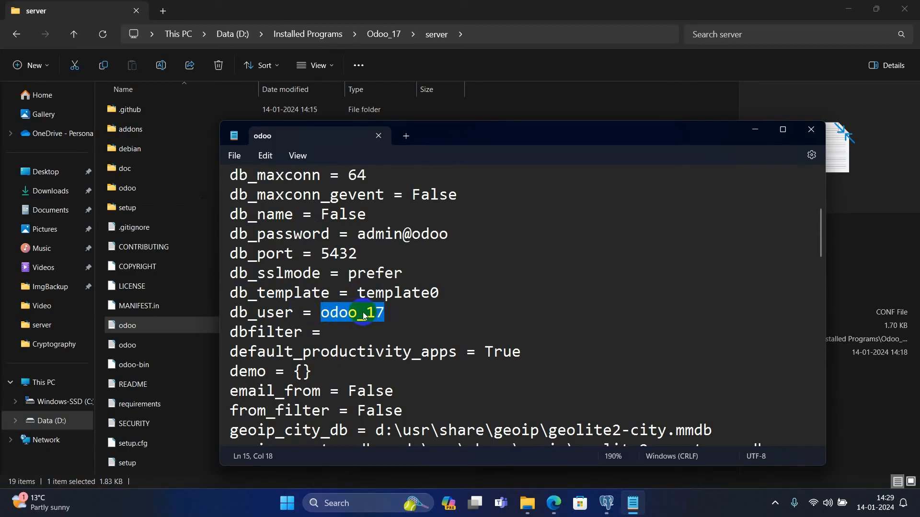
{"action": "scroll", "coordinate": [410, 311], "scroll_direction": "up", "scroll_amount": 1}
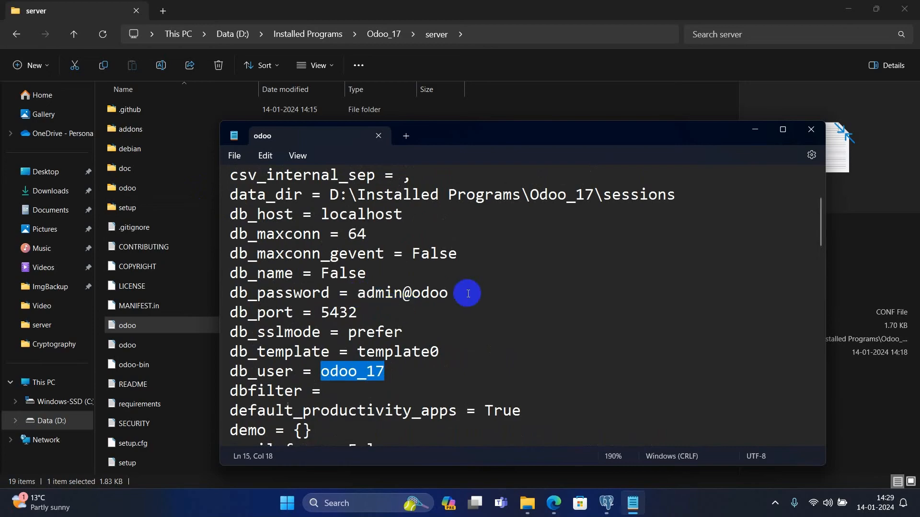
- Turn on Superuser in the odoo_17 role's Privileges in pgAdmin, save, and return to Odoo
{"action": "mouse_move", "coordinate": [606, 503]}
{"action": "left_click", "coordinate": [568, 416]}
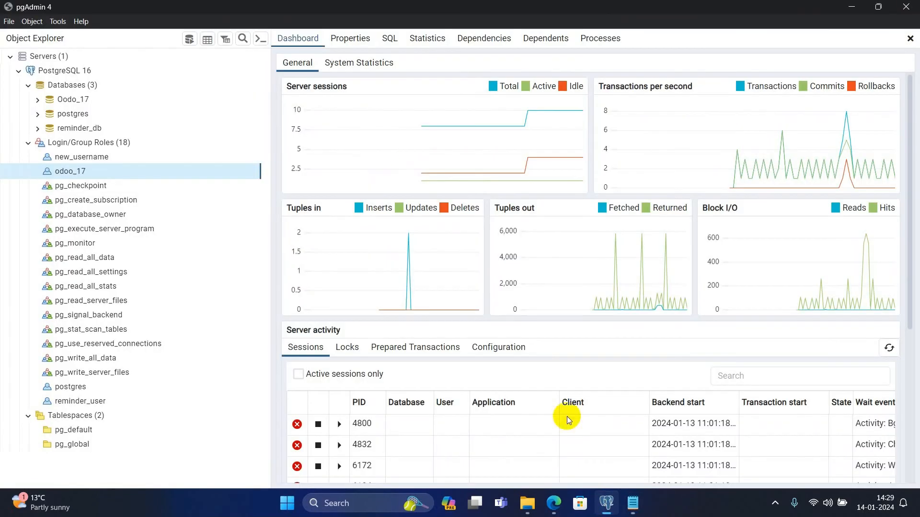
{"action": "right_click", "coordinate": [167, 172]}
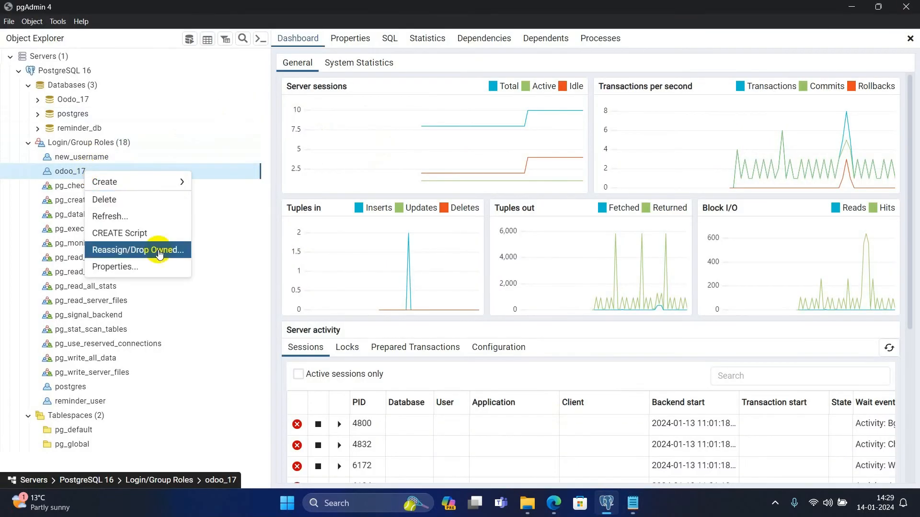
{"action": "left_click", "coordinate": [153, 267]}
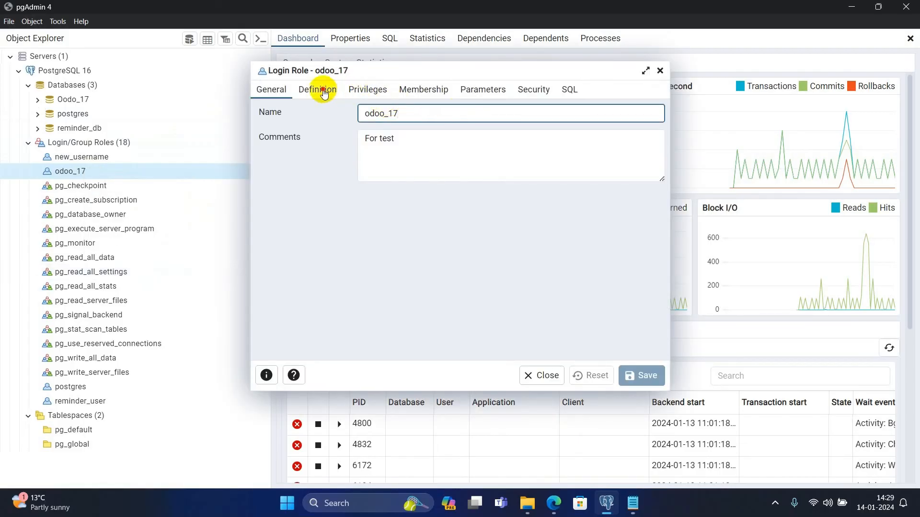
{"action": "left_click", "coordinate": [324, 91]}
{"action": "left_click", "coordinate": [367, 91]}
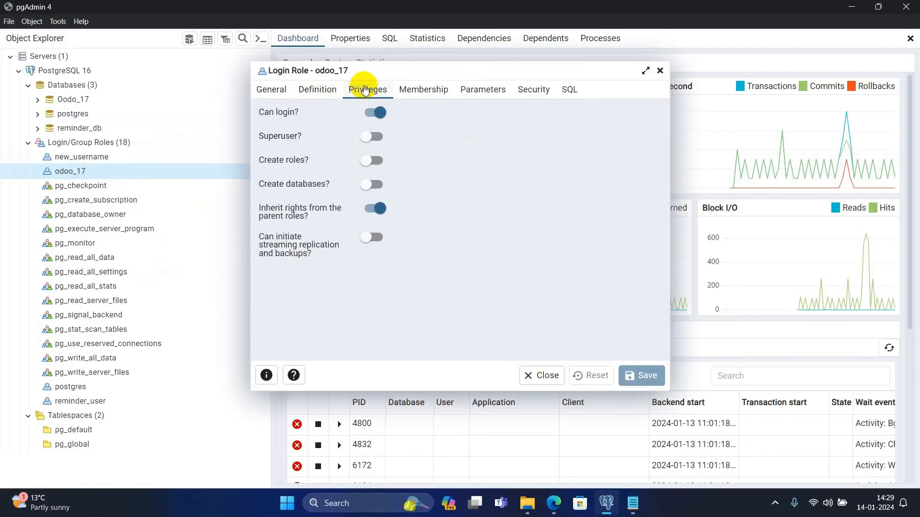
{"action": "left_click", "coordinate": [374, 137]}
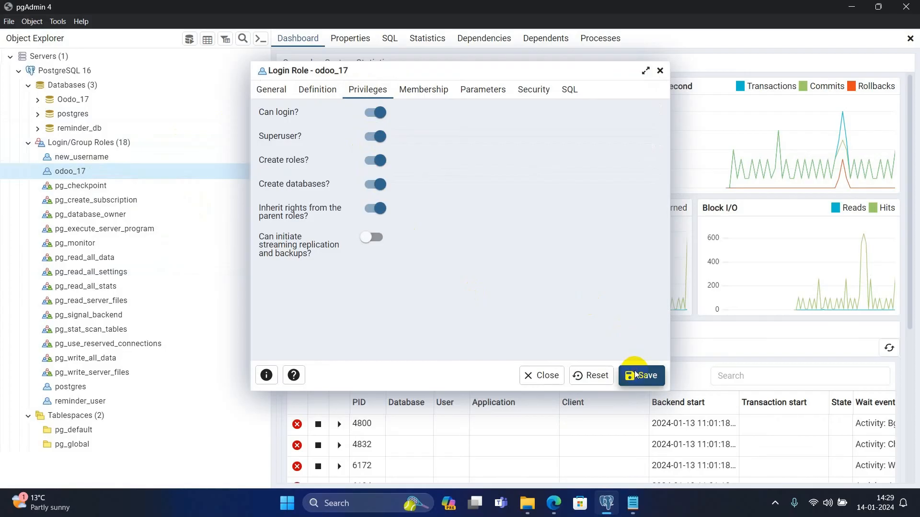
{"action": "left_click", "coordinate": [635, 376]}
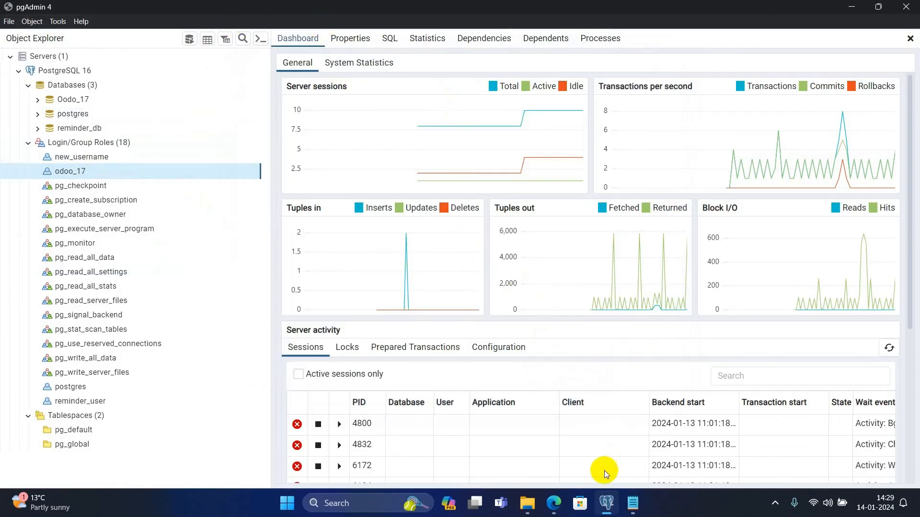
{"action": "left_click", "coordinate": [553, 503]}
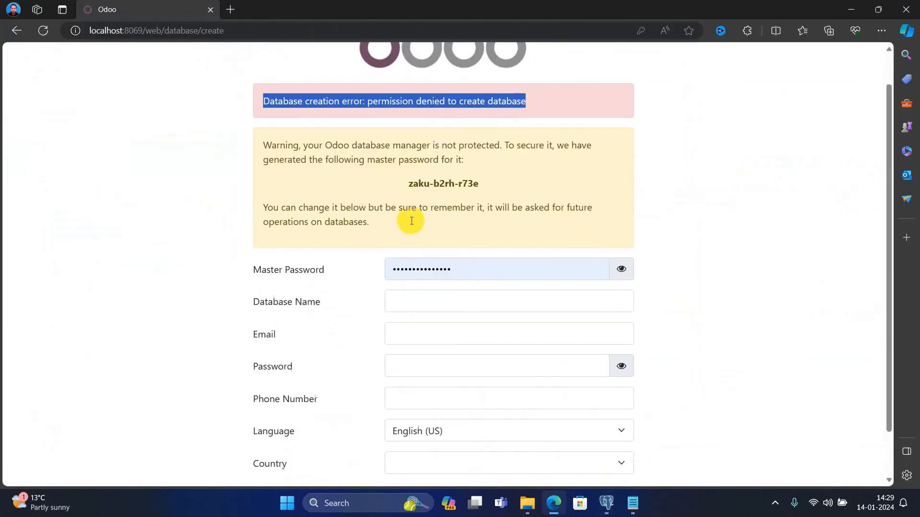
- Enter the master password on the new-database form
{"action": "scroll", "coordinate": [411, 221], "scroll_direction": "down", "scroll_amount": 1}
{"action": "left_click", "coordinate": [468, 218]}
{"action": "left_click_drag", "start_coordinate": [486, 214], "coordinate": [360, 219]}
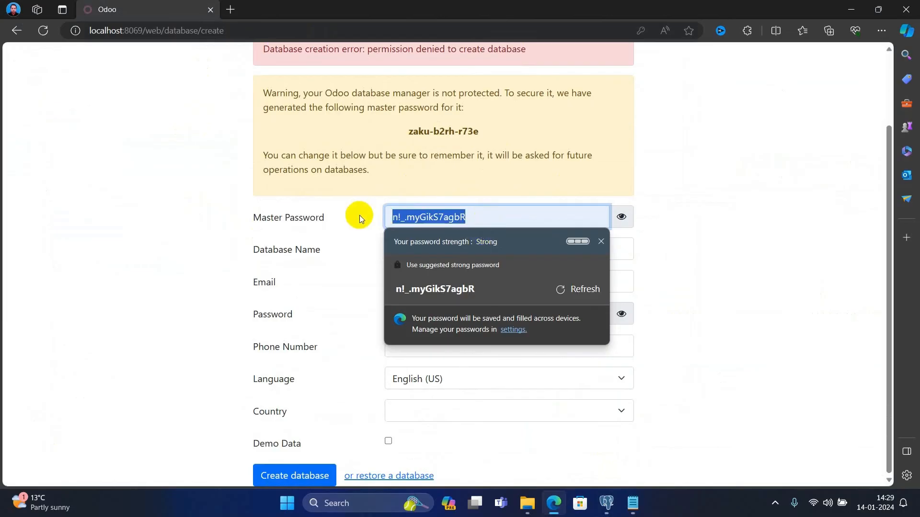
{"action": "type", "text": "admin"}
{"action": "key", "text": "Tab"}
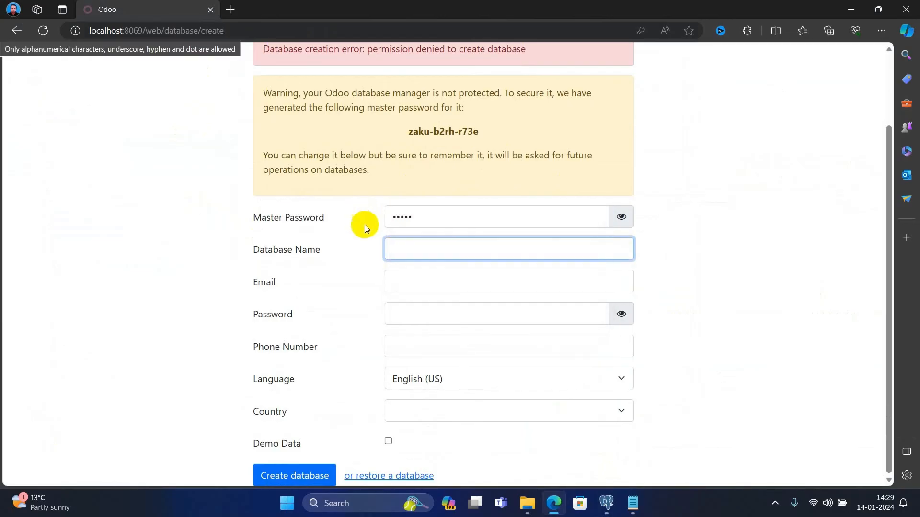
- Autofill the test_db_1 details, enter the admin password, and create the database
{"action": "left_click", "coordinate": [446, 250]}
{"action": "left_click", "coordinate": [444, 292]}
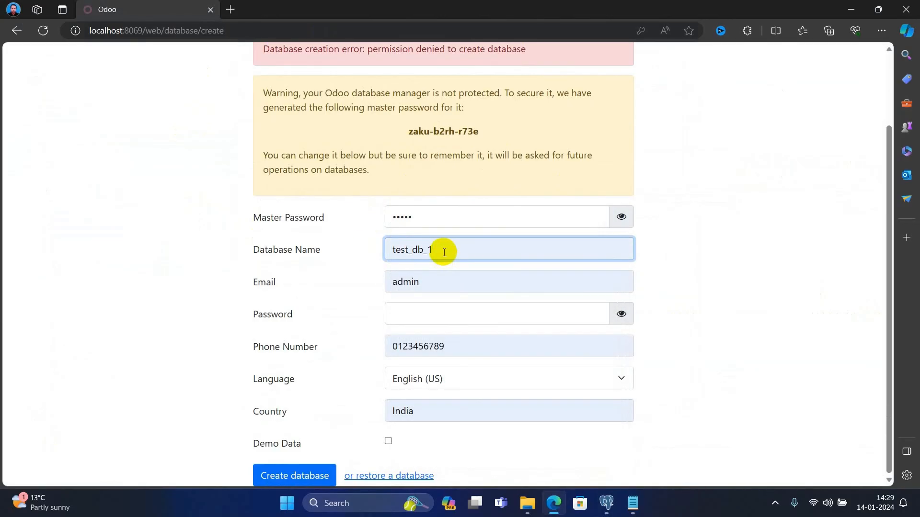
{"action": "left_click", "coordinate": [430, 312]}
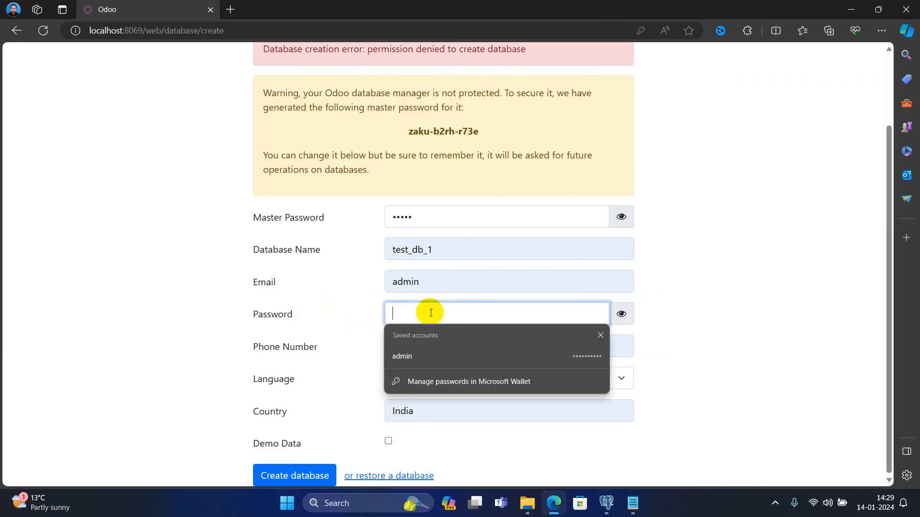
{"action": "type", "text": "admin@odoo"}
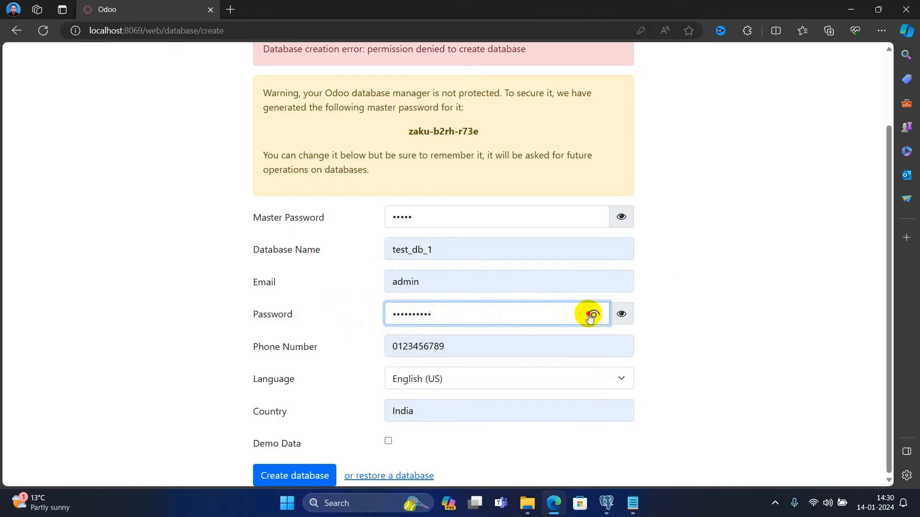
{"action": "left_click", "coordinate": [589, 315]}
{"action": "left_click", "coordinate": [589, 315]}
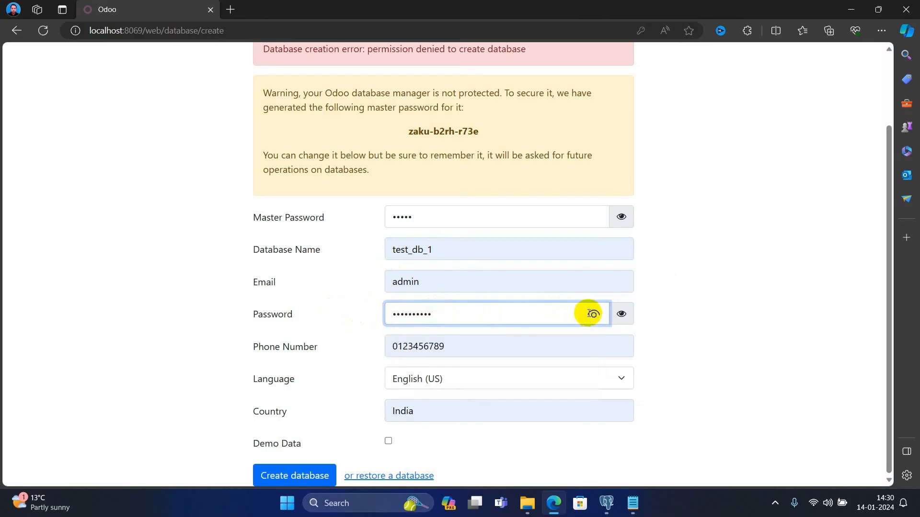
{"action": "left_click", "coordinate": [303, 477]}
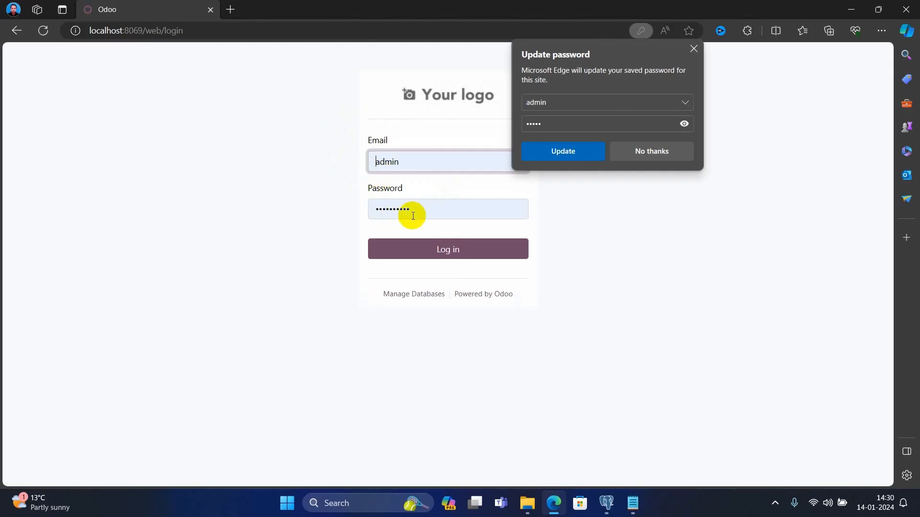
- Dismiss Edge's password prompt and log in as admin, retyping the password after the wrong-login error
{"action": "left_click", "coordinate": [684, 123]}
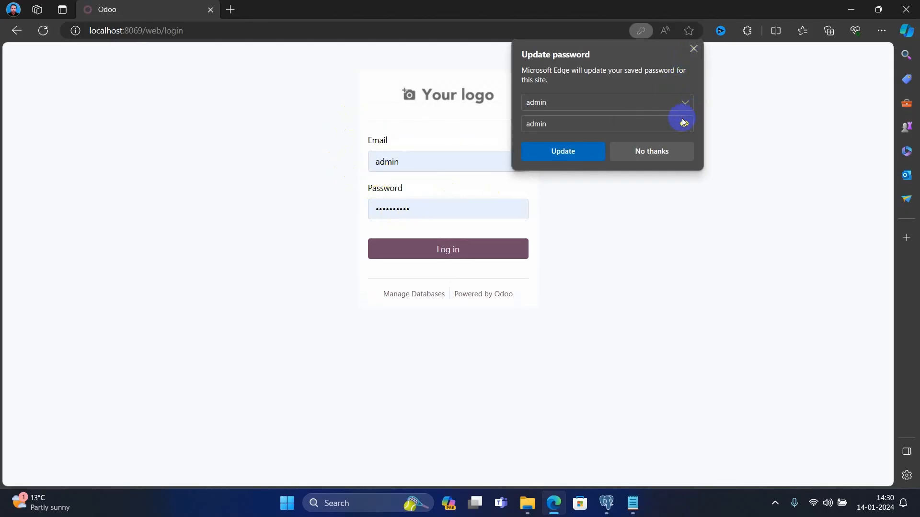
{"action": "left_click", "coordinate": [694, 49]}
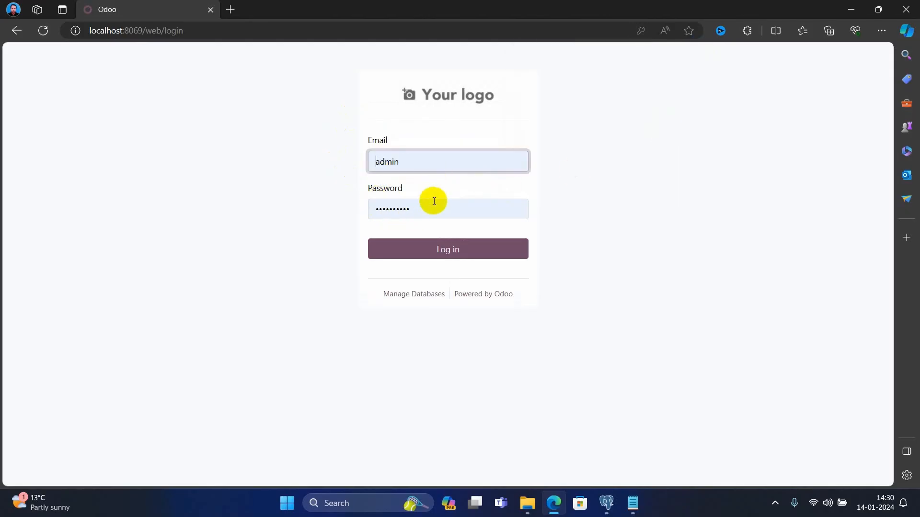
{"action": "left_click", "coordinate": [429, 241]}
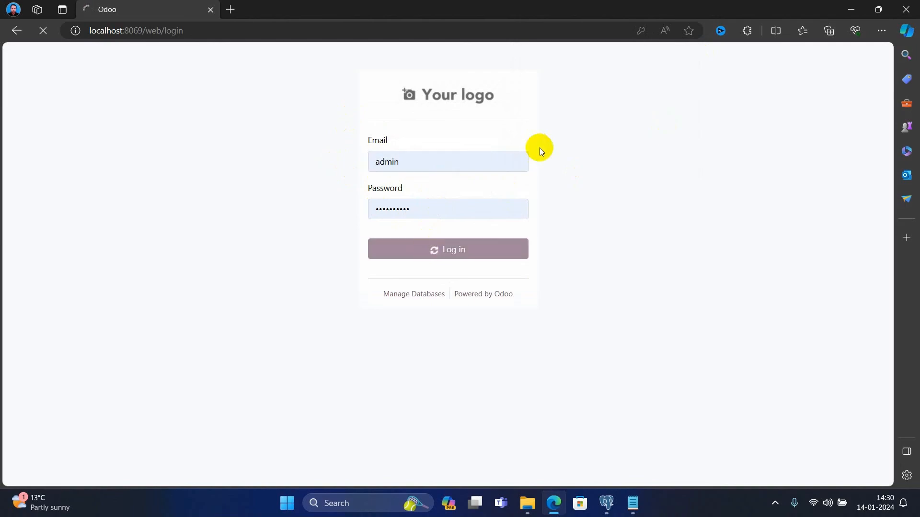
{"action": "left_click", "coordinate": [413, 208]}
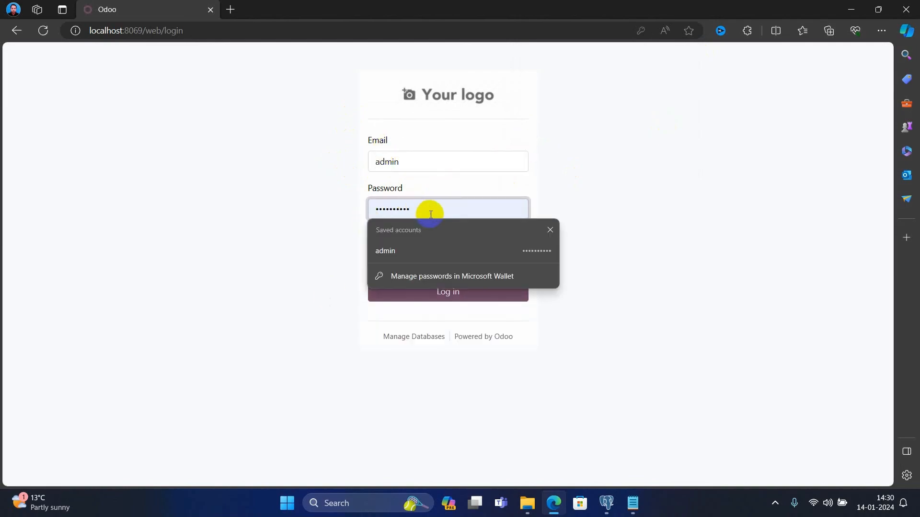
{"action": "left_click", "coordinate": [316, 209]}
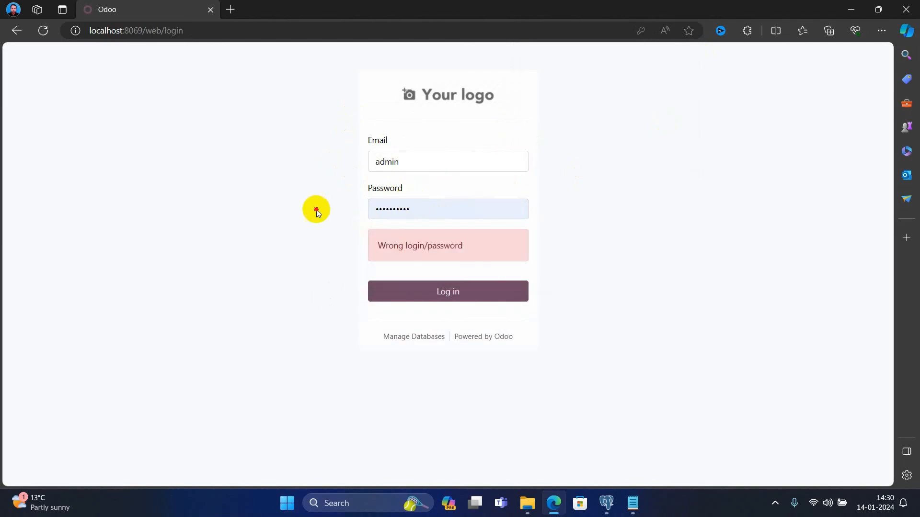
{"action": "double_click", "coordinate": [407, 212]}
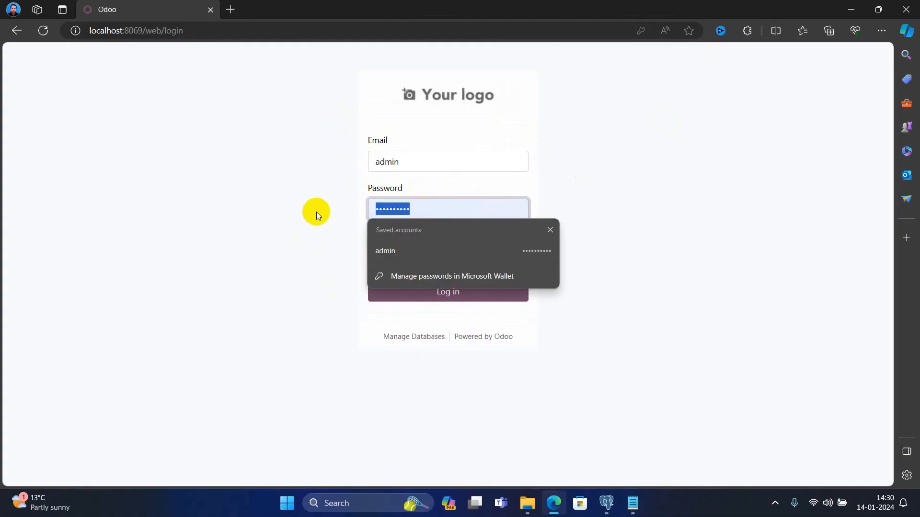
{"action": "type", "text": "••••••"}
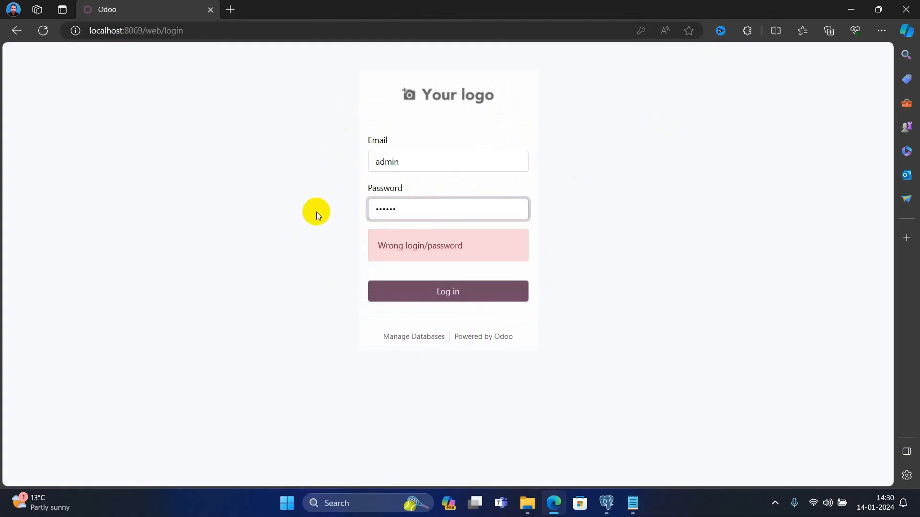
{"action": "type", "text": "••••"}
{"action": "left_click", "coordinate": [421, 293]}
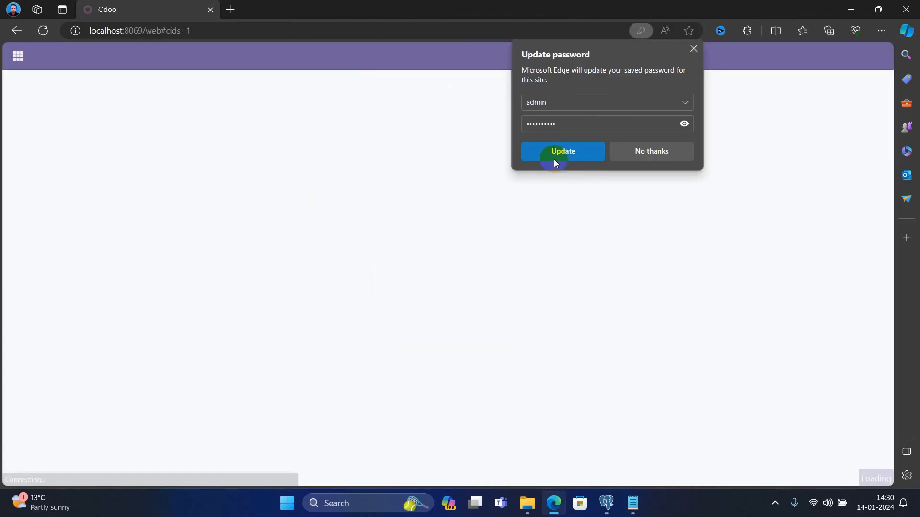
- Save the updated password in Edge and scroll through the 55 listed apps
{"action": "left_click", "coordinate": [684, 124]}
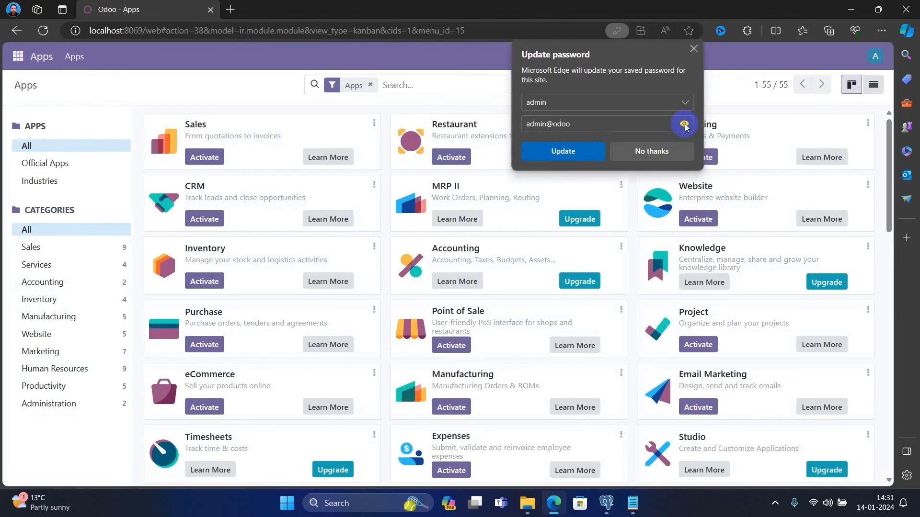
{"action": "left_click", "coordinate": [569, 147]}
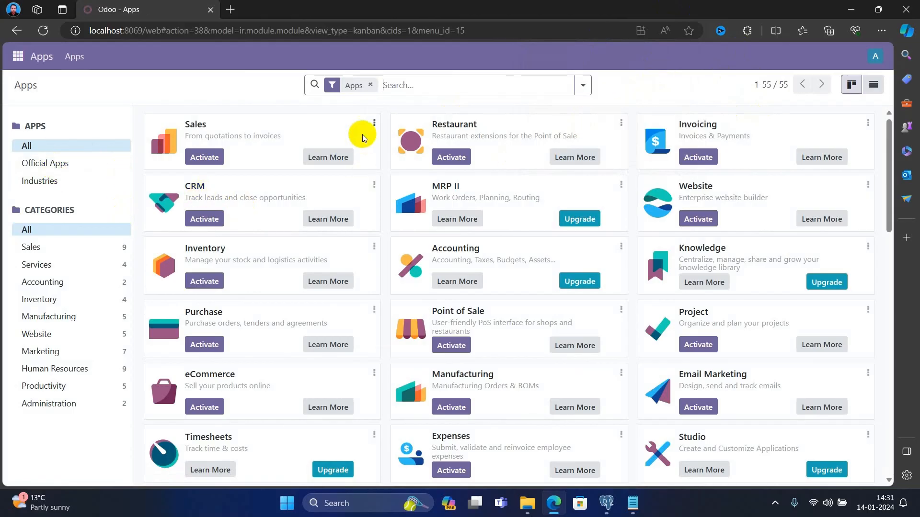
{"action": "scroll", "coordinate": [322, 199], "scroll_direction": "down", "scroll_amount": 2}
{"action": "scroll", "coordinate": [321, 200], "scroll_direction": "down", "scroll_amount": 7}
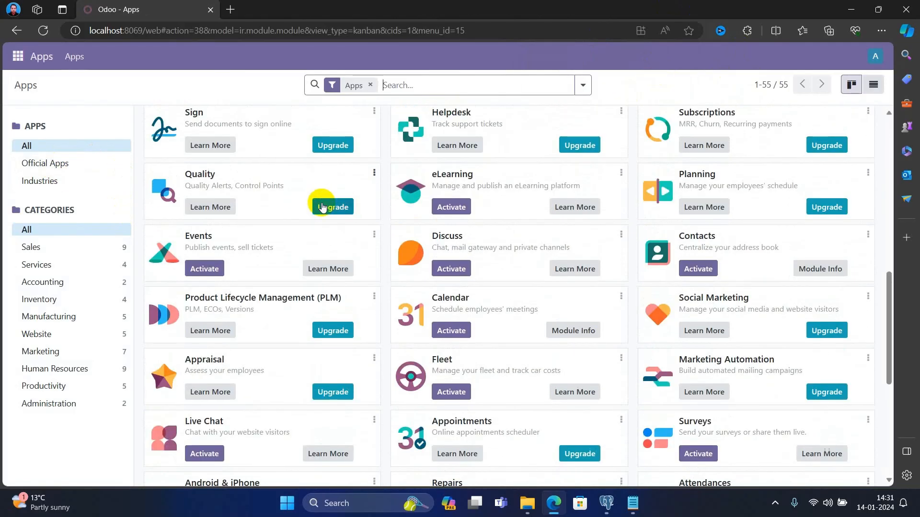
{"action": "scroll", "coordinate": [320, 204], "scroll_direction": "up", "scroll_amount": 10}
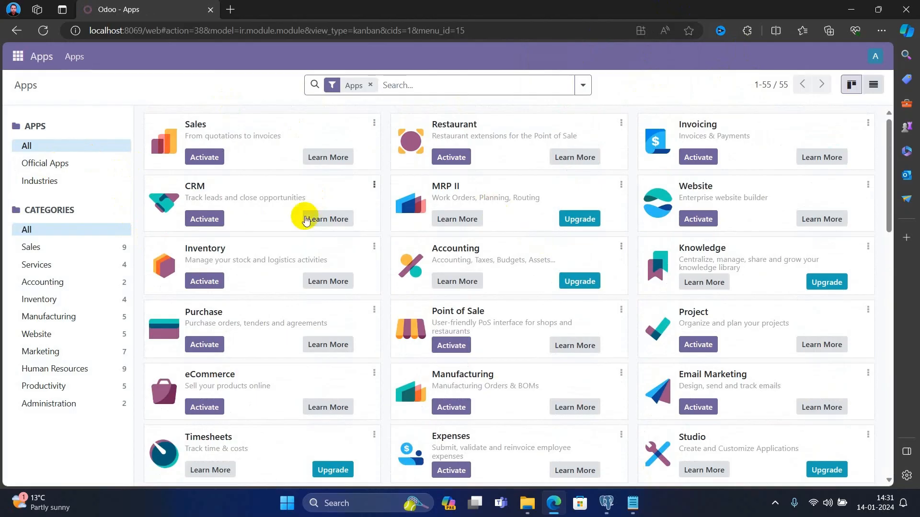